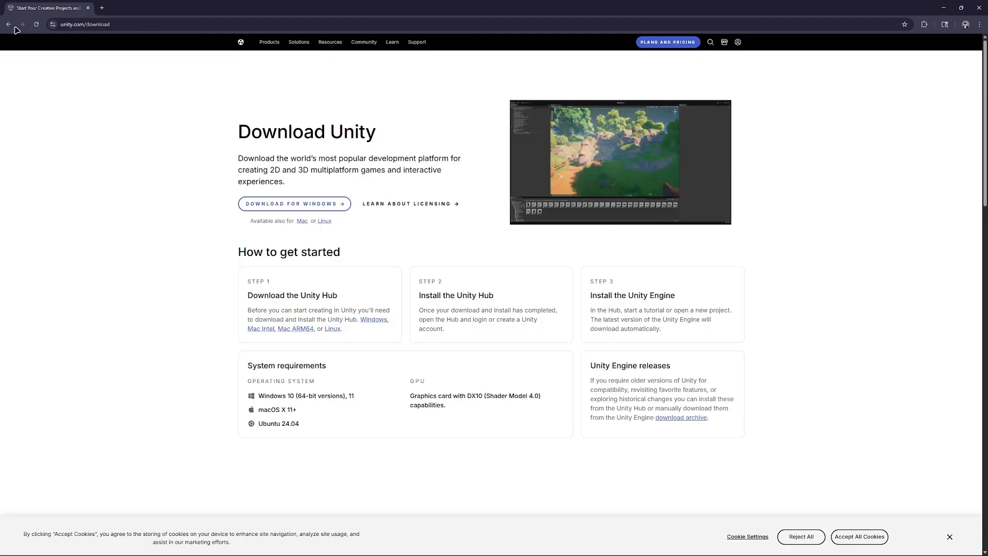
Step: Download the Unity Hub installer for Windows from the unity.com/download page
left_click(116, 24)
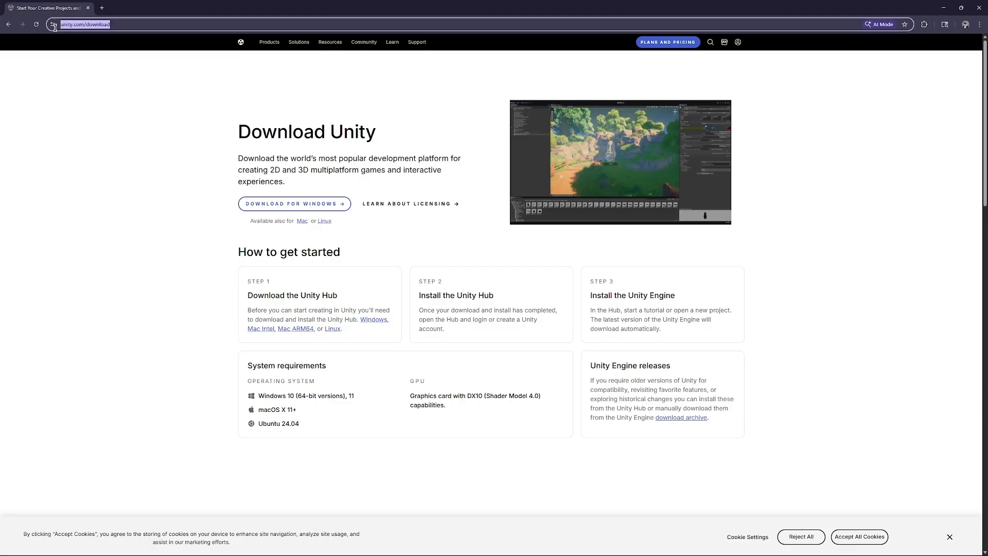
left_click(153, 150)
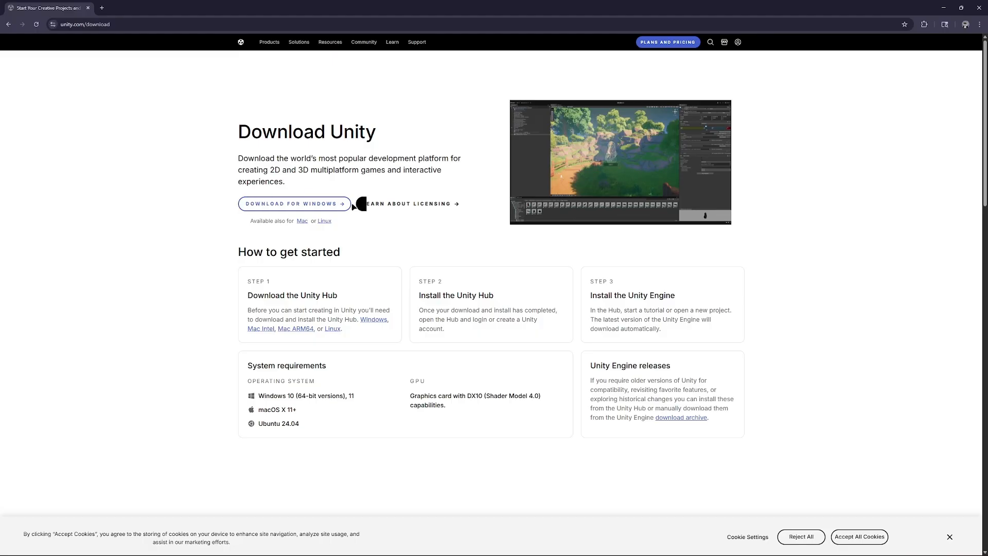
left_click(312, 204)
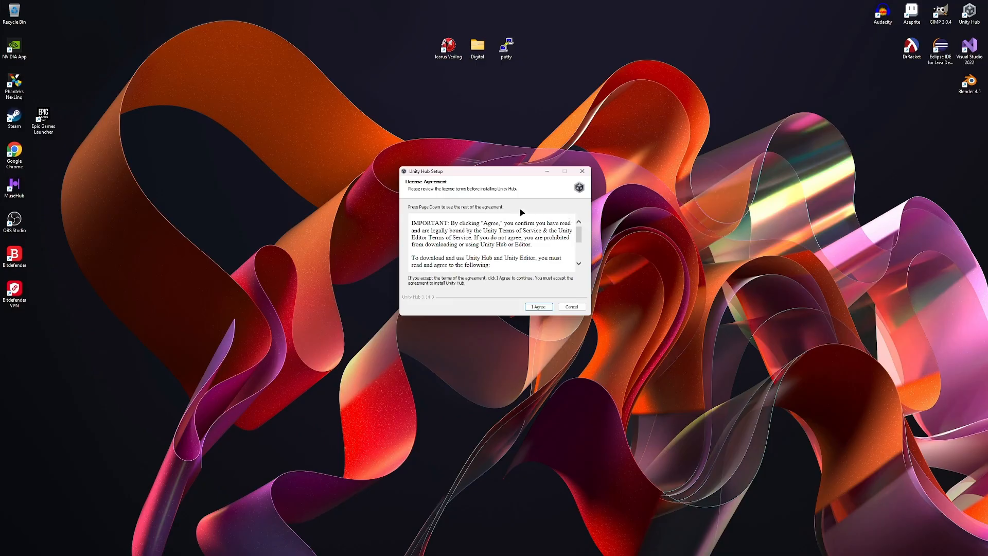
Step: Accept the Unity Hub license agreement, install it to the default folder while closing the running Hub, and finish setup with Run Unity Hub enabled
scroll(537, 219, "down", 2)
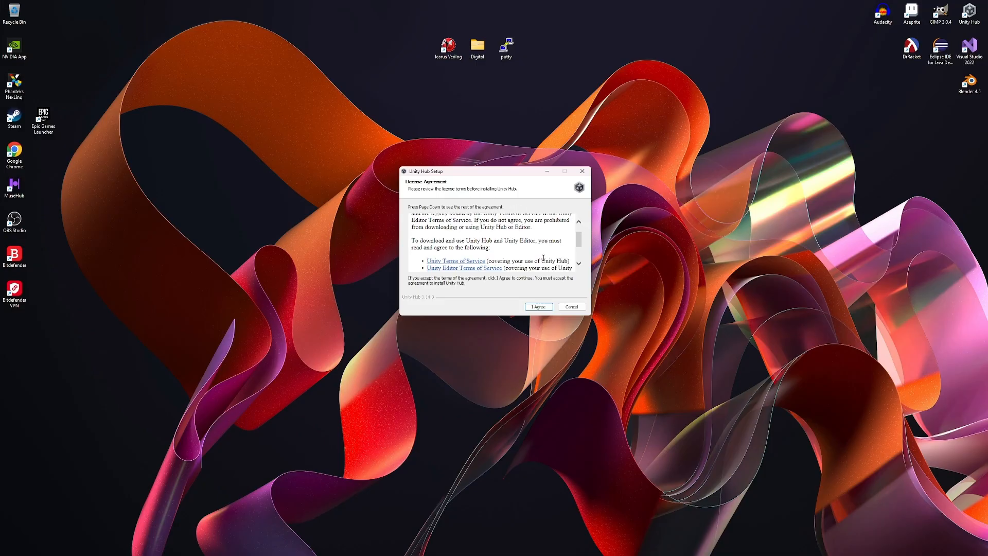
scroll(491, 263, "down", 4)
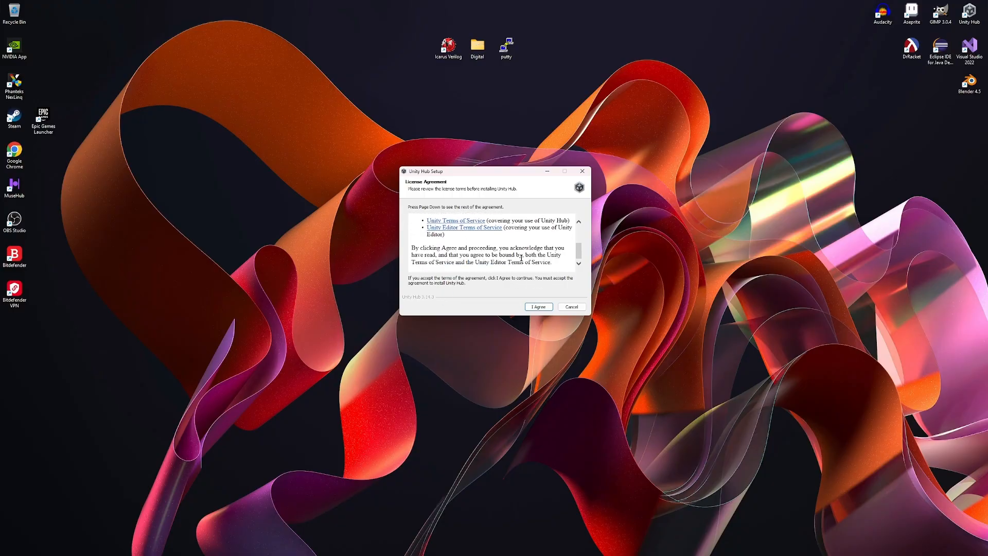
left_click(536, 306)
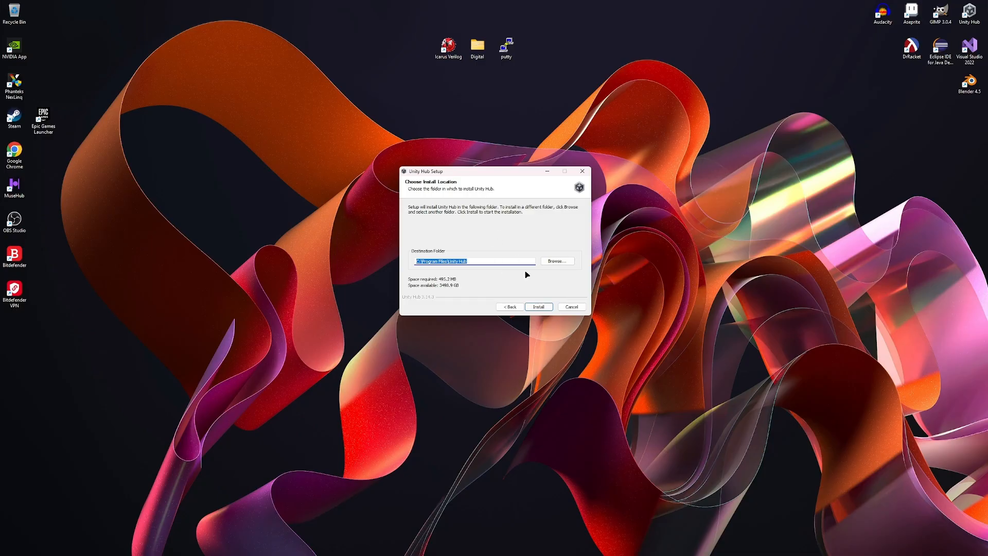
left_click(539, 306)
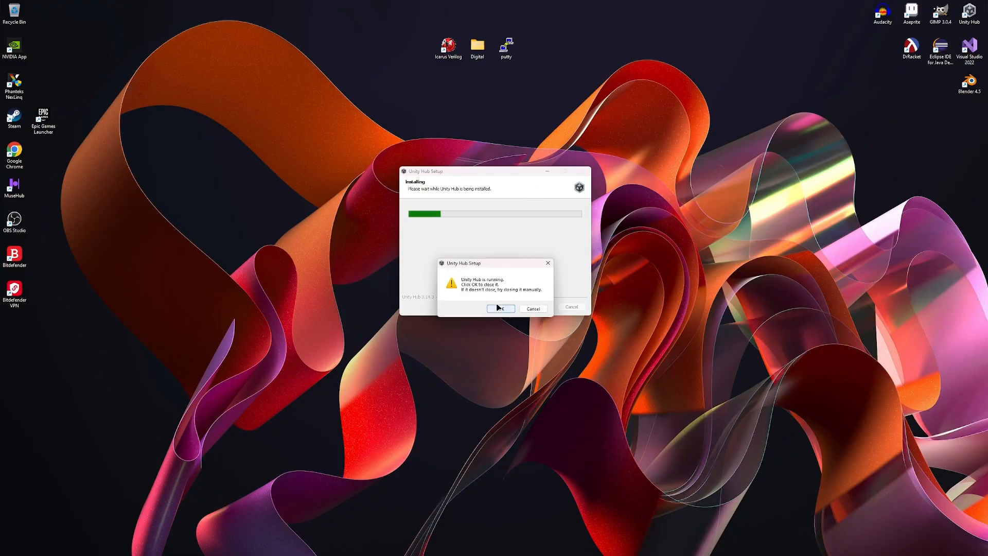
left_click(501, 309)
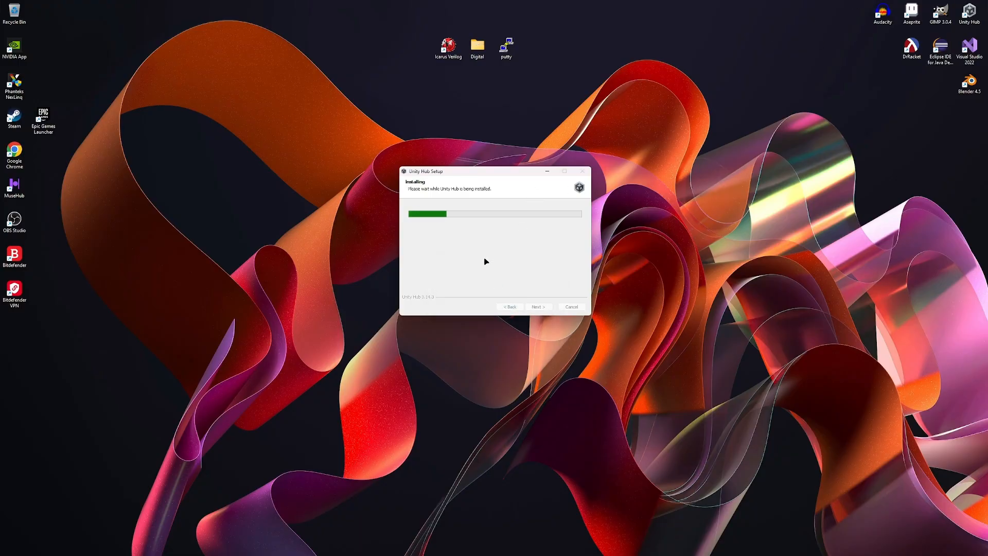
mouse_move(465, 175)
left_mouse_down()
mouse_move(481, 173)
mouse_move(467, 176)
left_mouse_up()
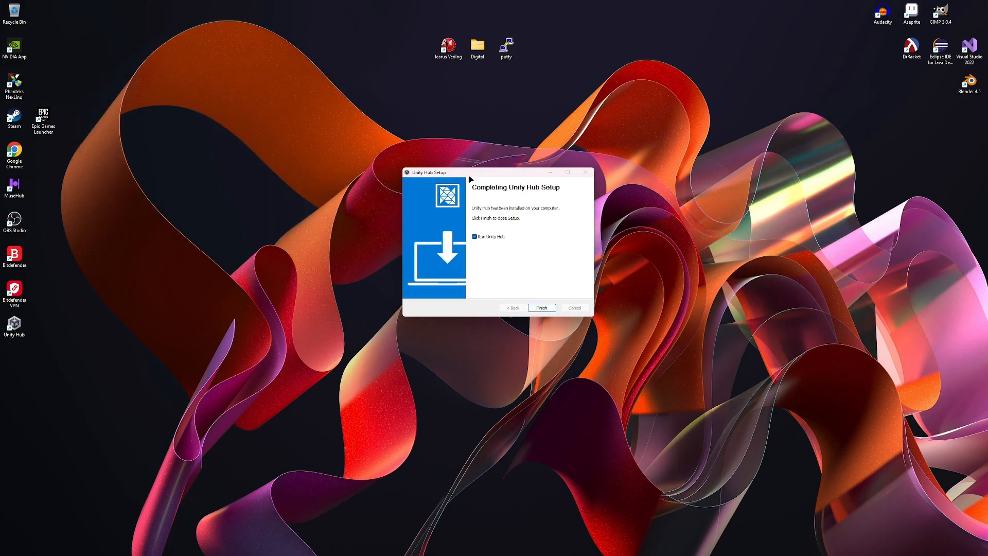
left_click(547, 308)
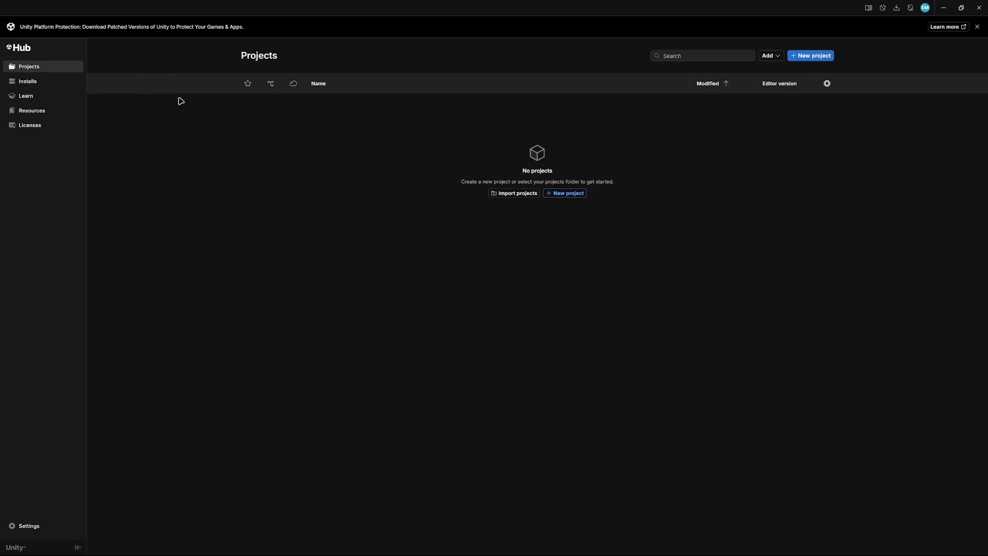
Step: Choose the Unity 6.2 (6000.2.6f2) editor for installation with the Android, iOS, Mac (Mono), Universal Windows Platform, Web and Windows build support modules
left_click(32, 82)
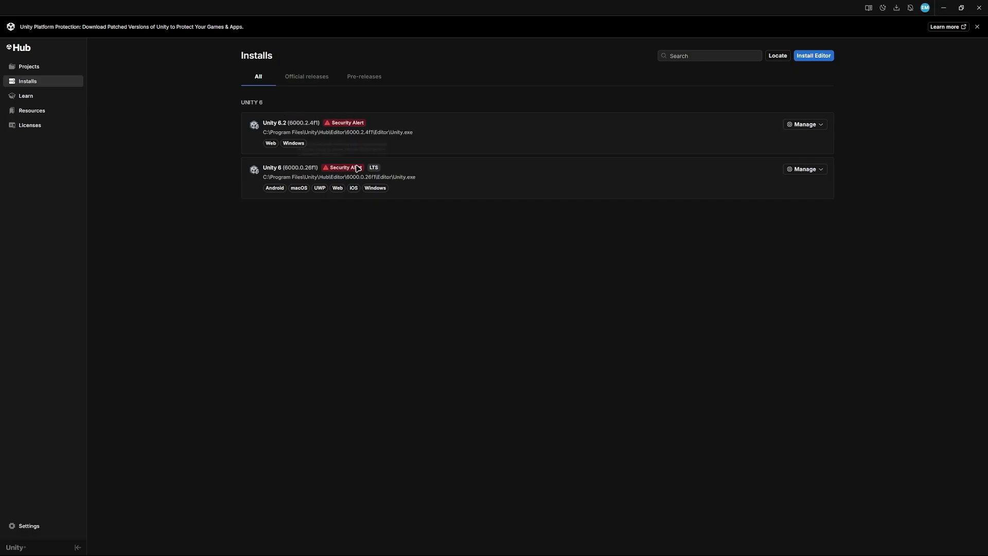
mouse_move(354, 174)
left_click(816, 61)
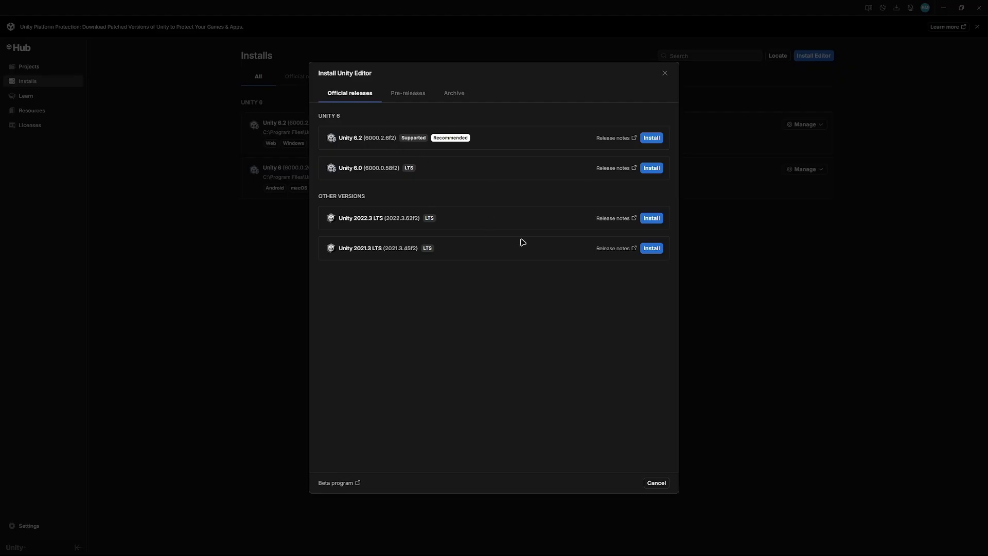
left_click(651, 139)
scroll(510, 222, "down", 3)
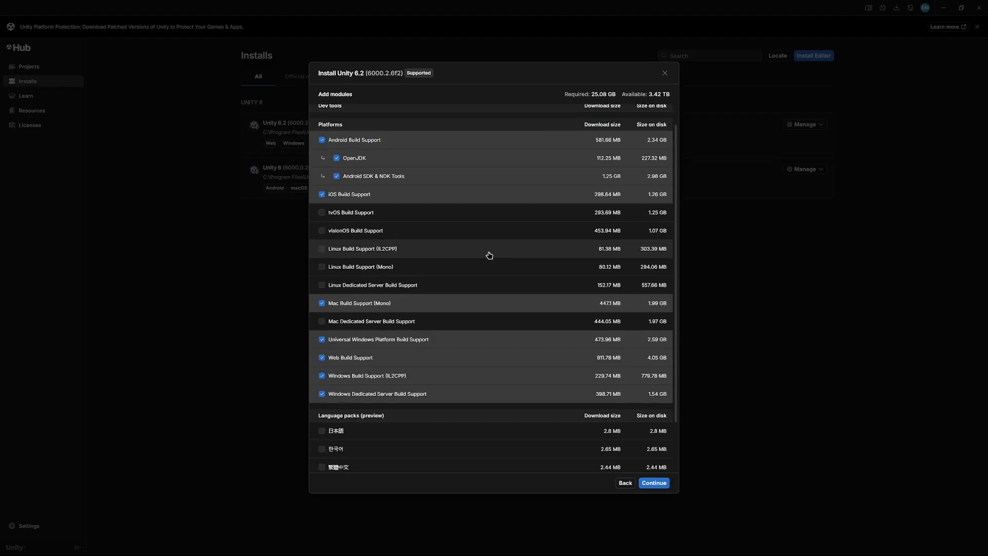
scroll(411, 368, "up", 3)
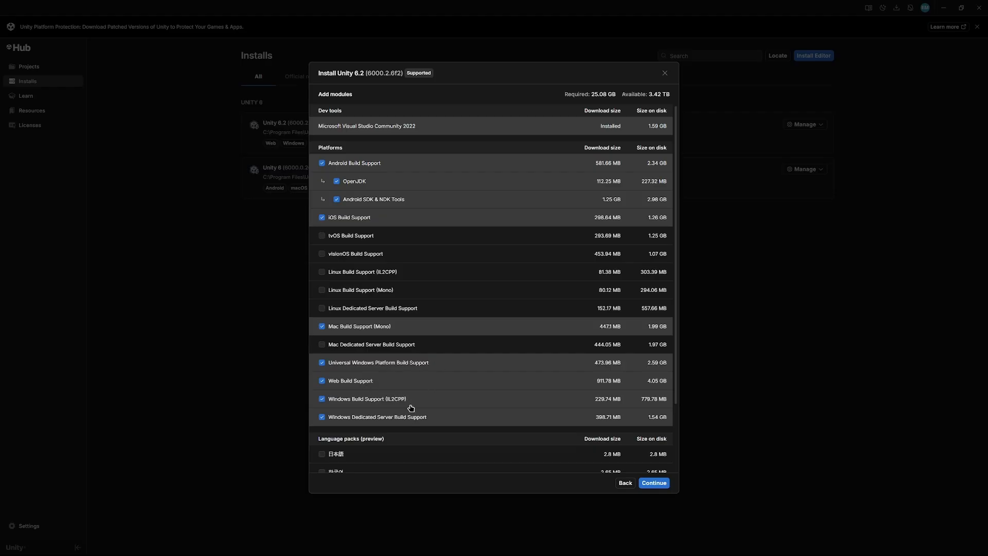
scroll(410, 407, "down", 3)
scroll(360, 350, "up", 3)
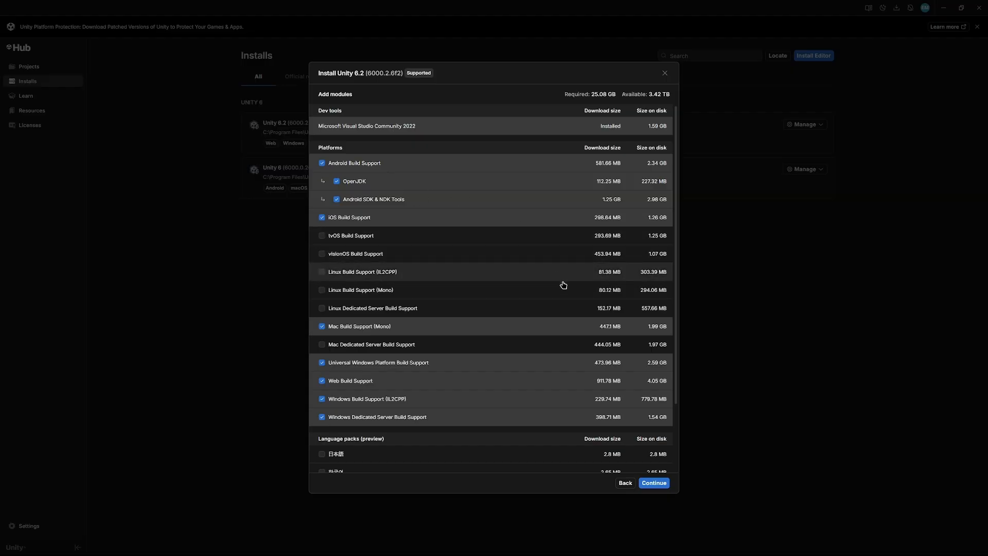
scroll(665, 470, "down", 3)
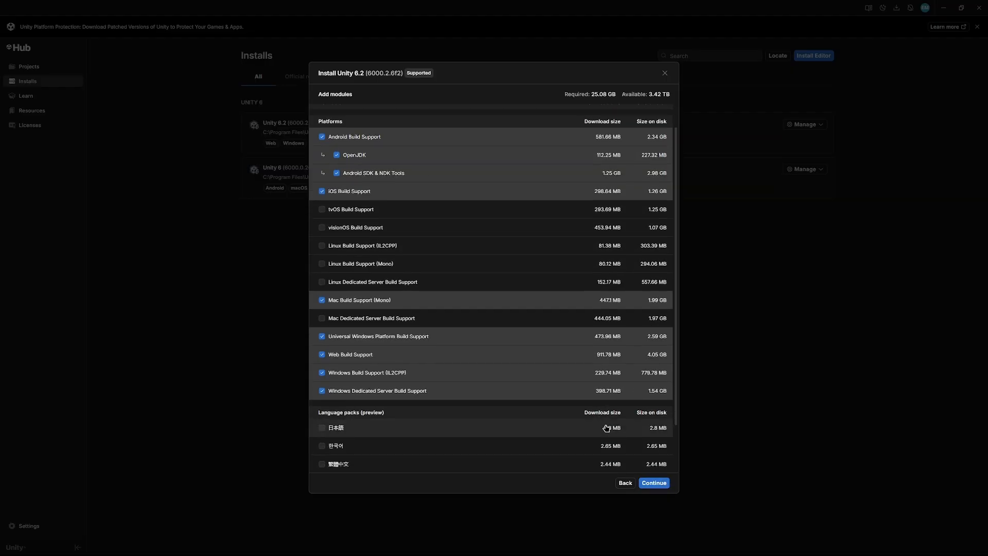
left_click(654, 483)
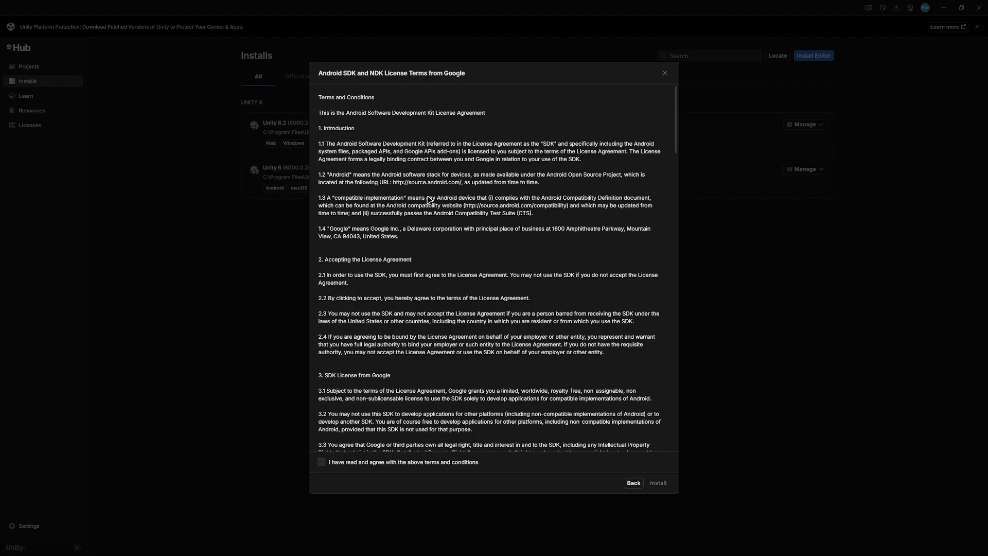
Step: Agree to the Android SDK and NDK license terms, start the editor installation and check its download progress
scroll(429, 200, "down", 20)
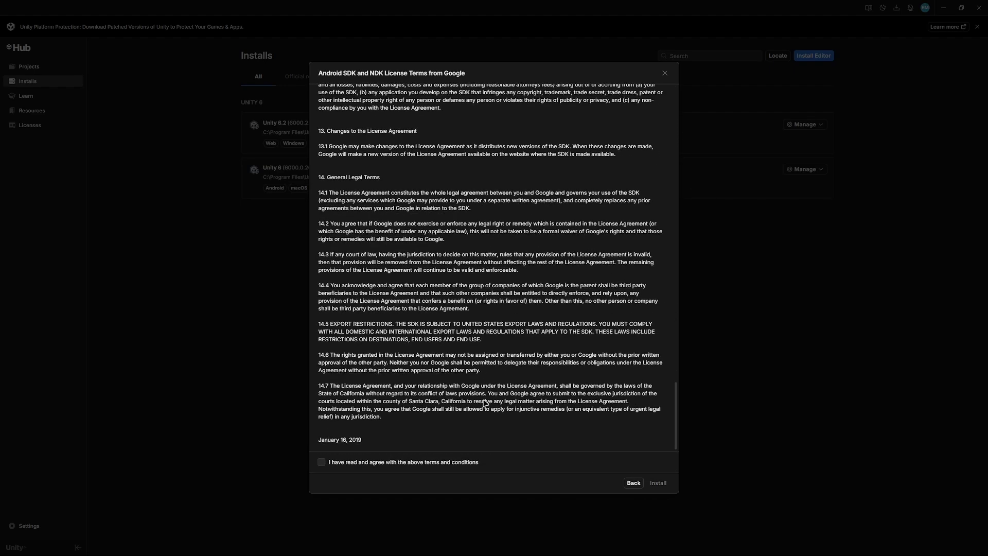
left_click(330, 462)
left_click(658, 483)
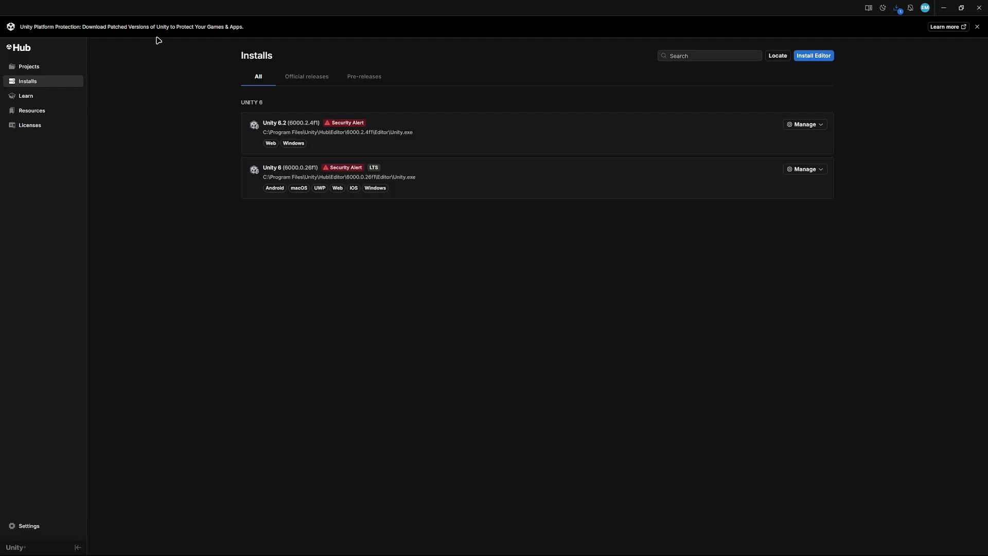
left_click(899, 11)
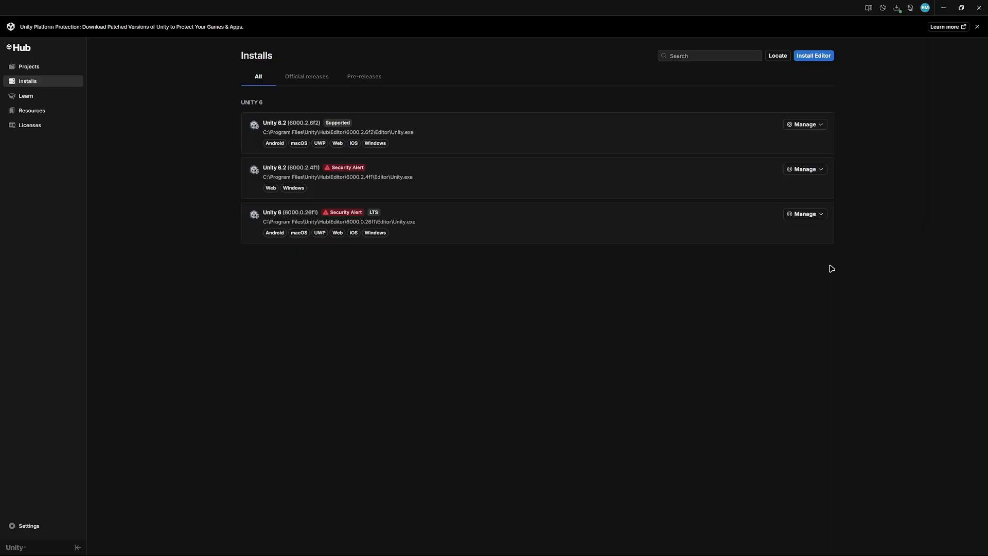
Step: Start a new project on editor version 6000.2.6f2 with the Universal 2D core template
left_click(21, 67)
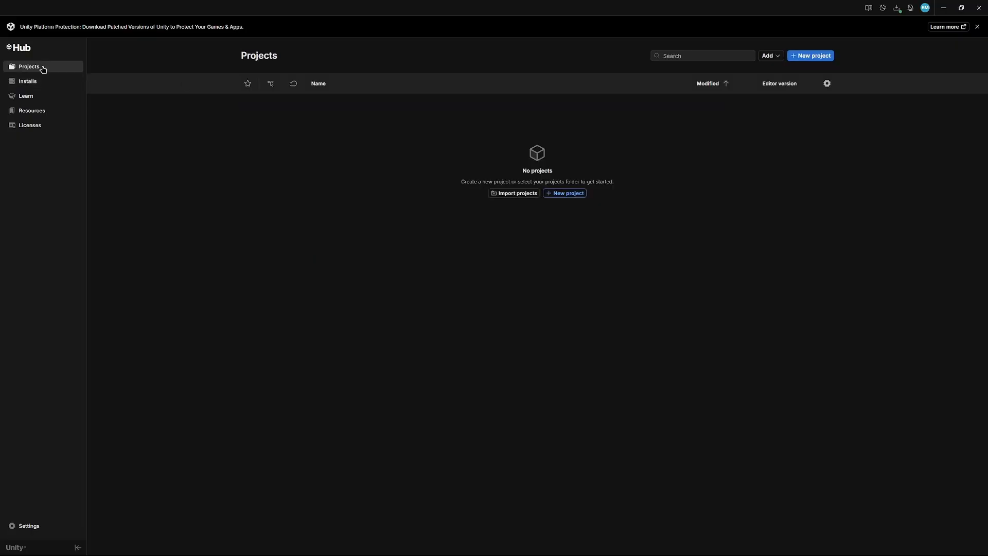
left_click(806, 56)
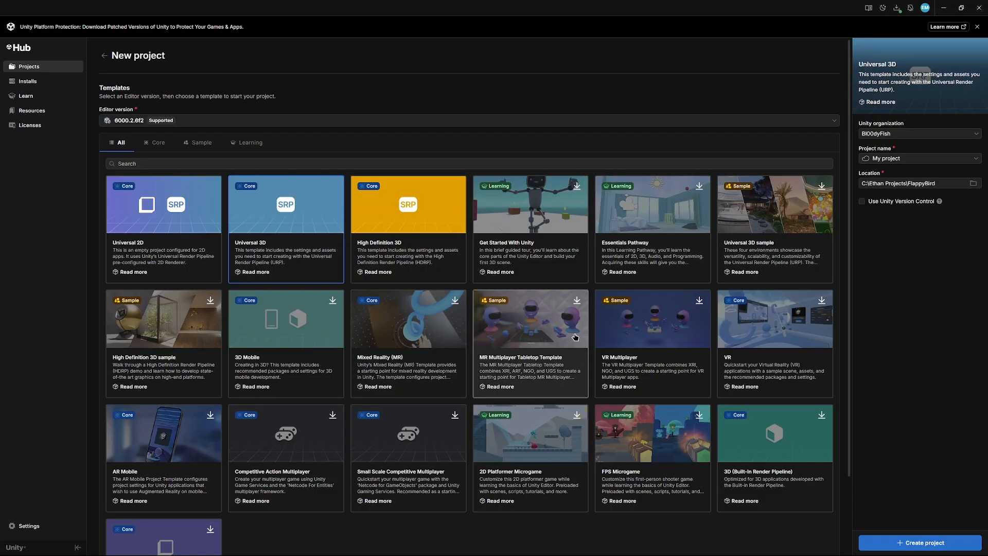
scroll(575, 337, "down", 1)
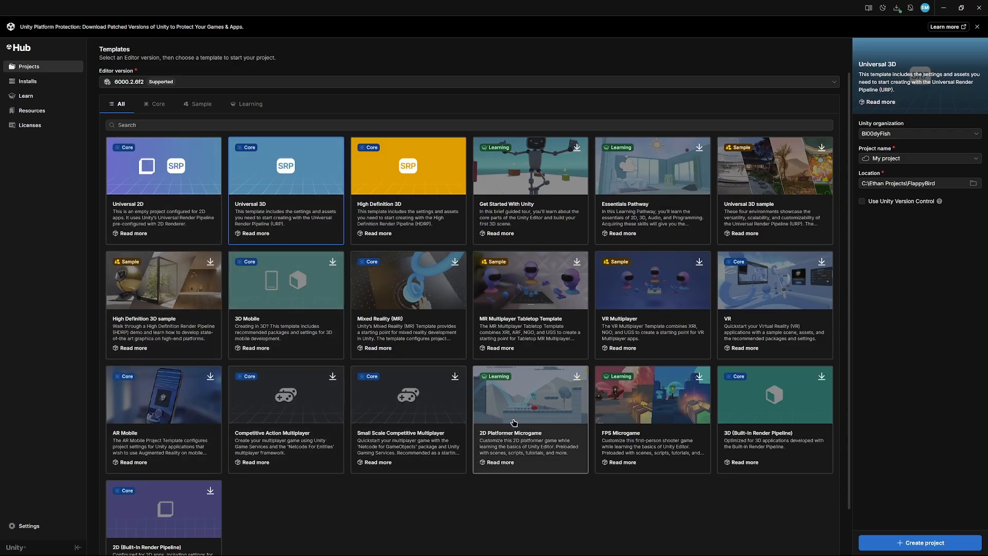
scroll(236, 247, "up", 1)
left_click(163, 149)
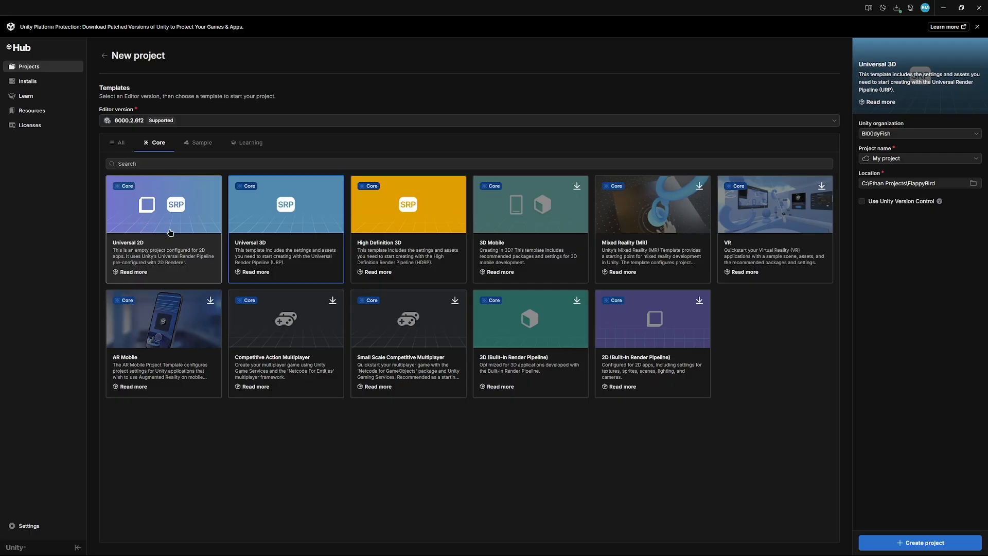
left_click(165, 235)
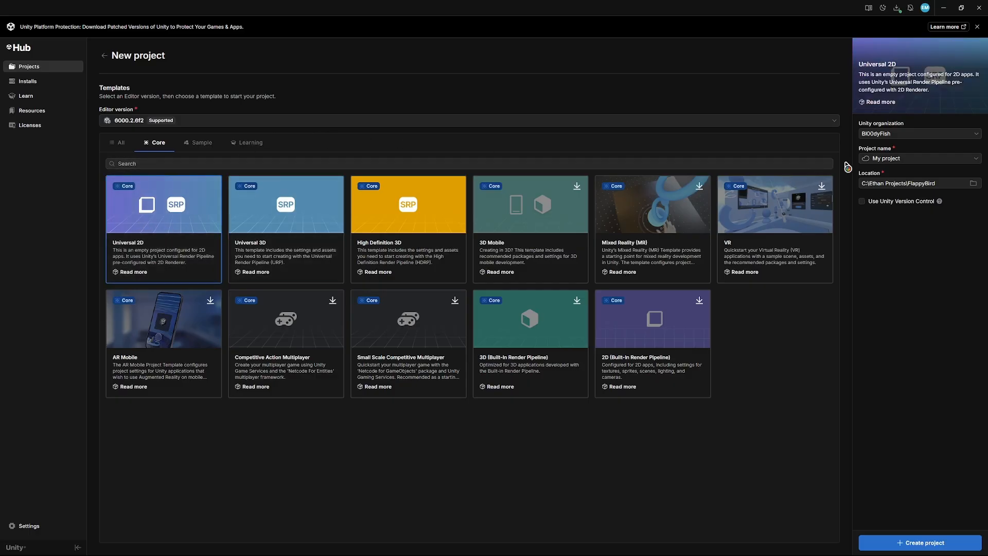
Step: Name it flappybird as a new local project and set its location to the parent folder of FlappyBird
left_click(869, 158)
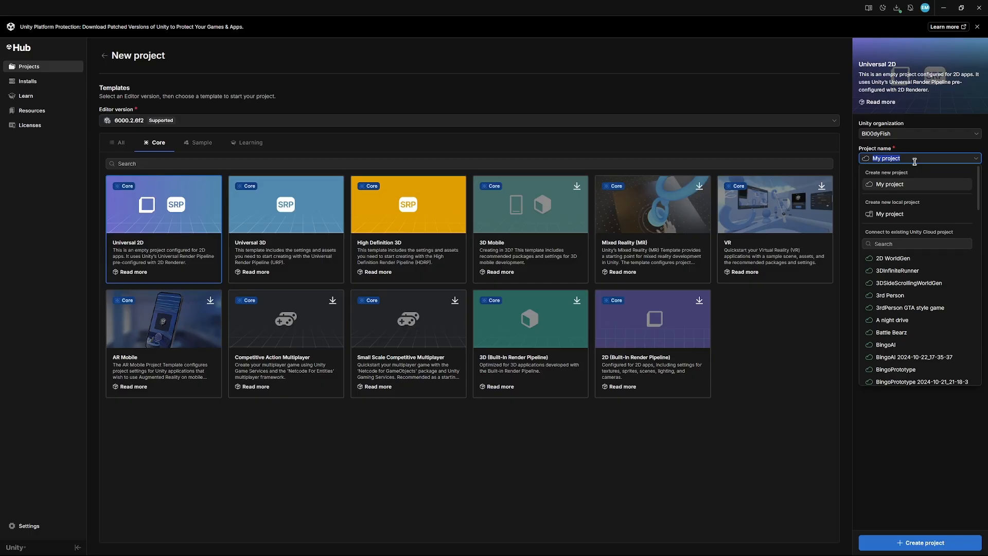
type("flappybird")
left_click(890, 213)
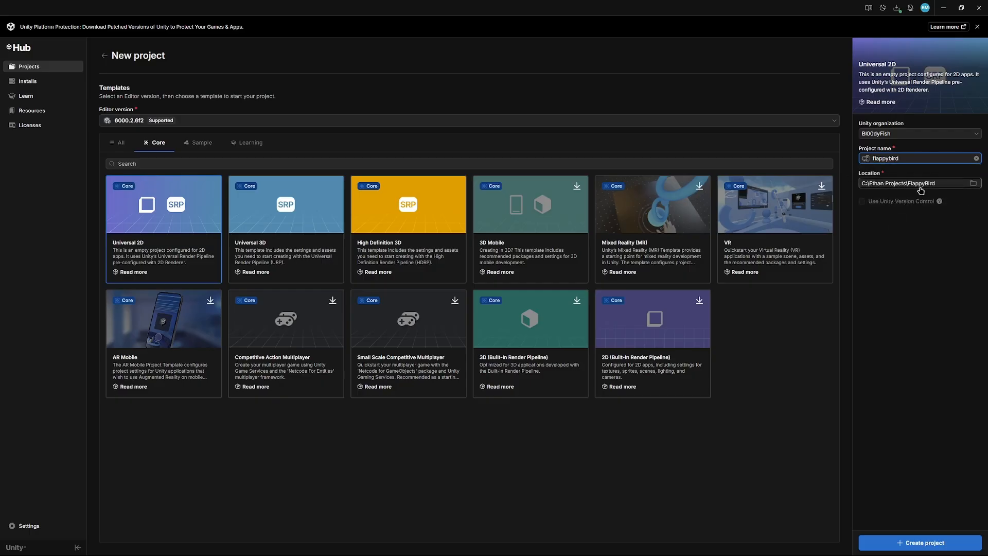
left_click(940, 183)
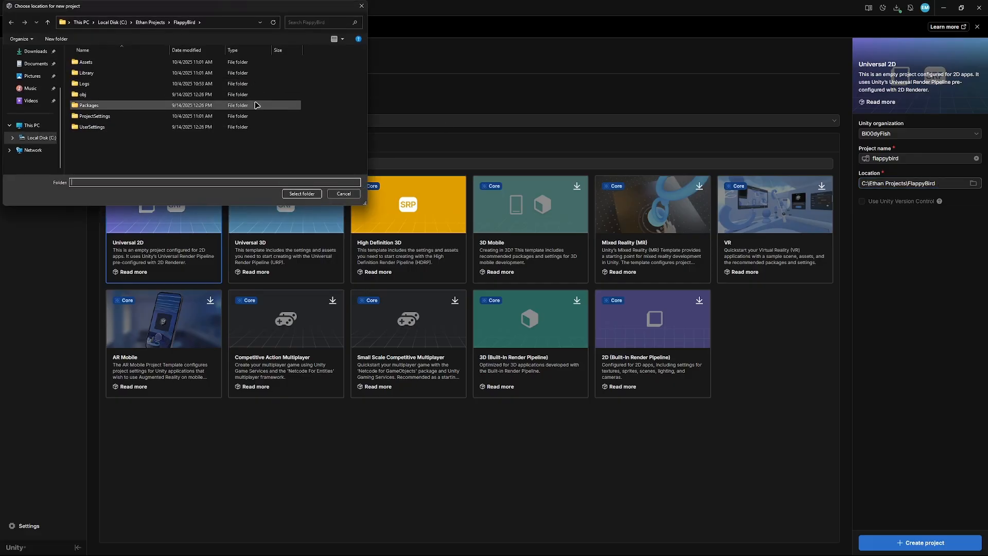
left_click(157, 22)
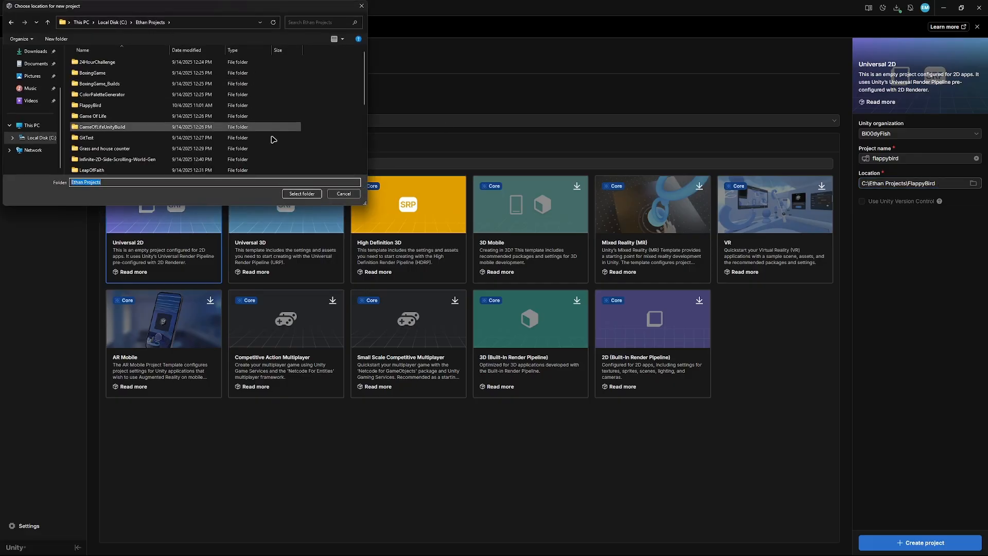
left_click(303, 194)
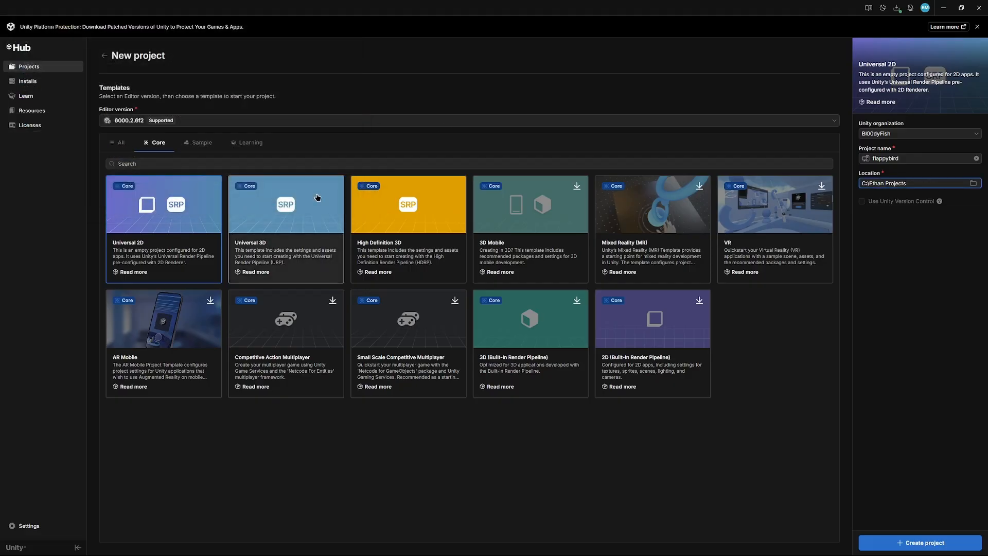
Step: Rename the project flappy_bird, using the non-local new project option, and create it
left_click(960, 160)
left_click(896, 185)
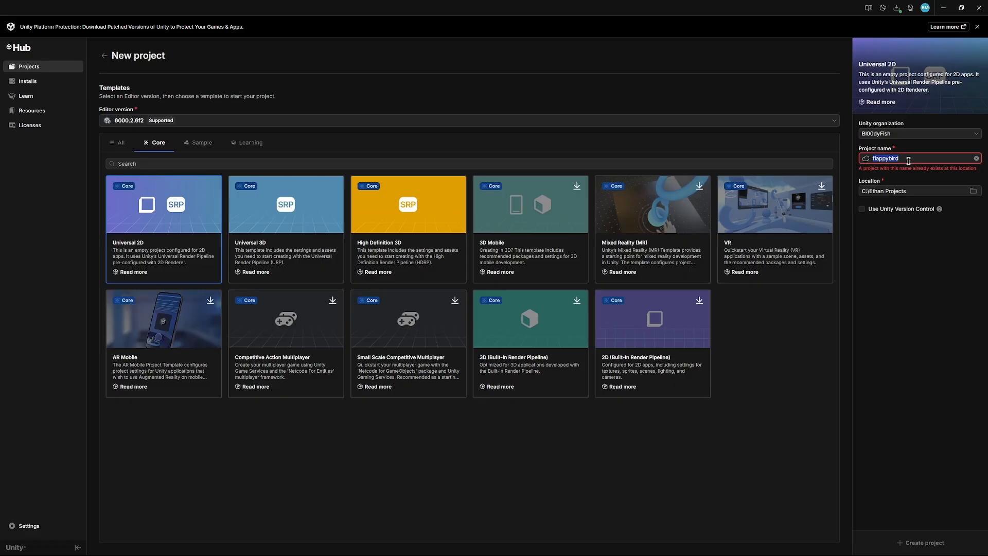
type("f")
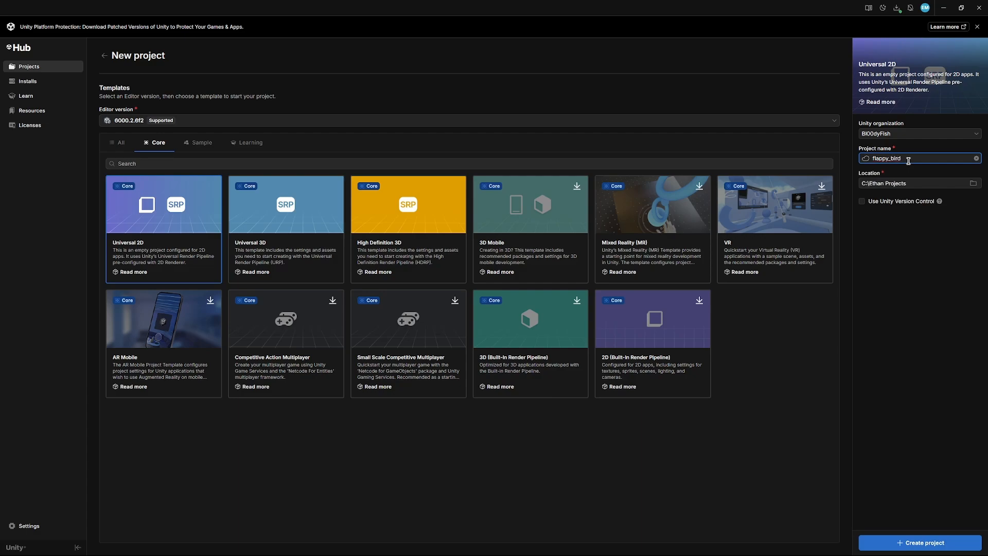
left_click(917, 544)
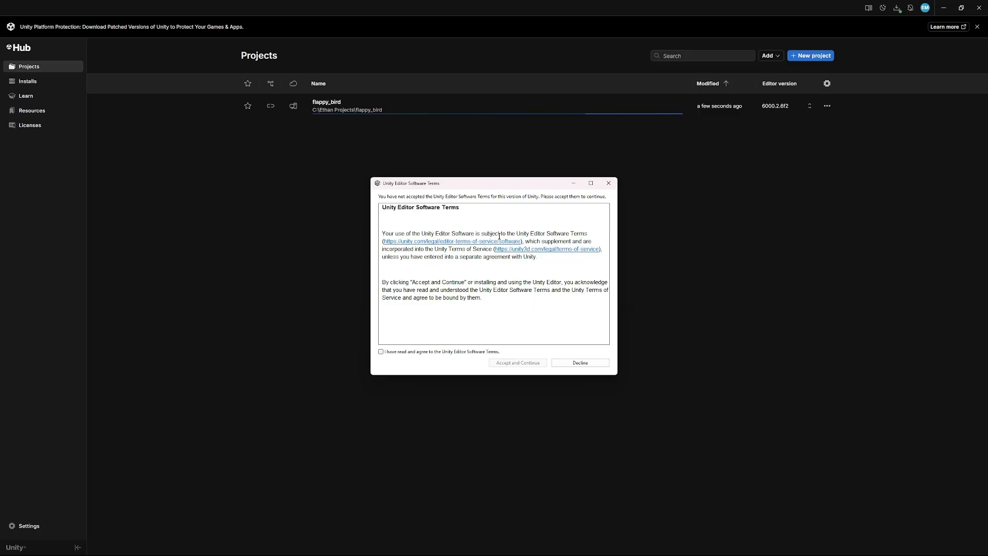
Step: Accept the Unity Editor Software Terms and expand SampleScene in the hierarchy of the opened project
left_click(381, 351)
left_click(517, 363)
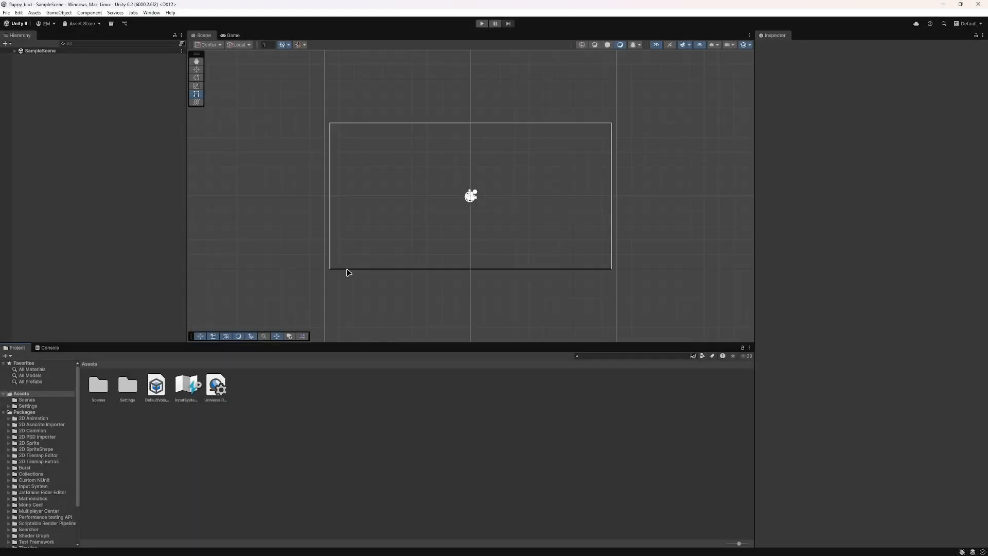
left_click(14, 51)
scroll(487, 199, "up", 6)
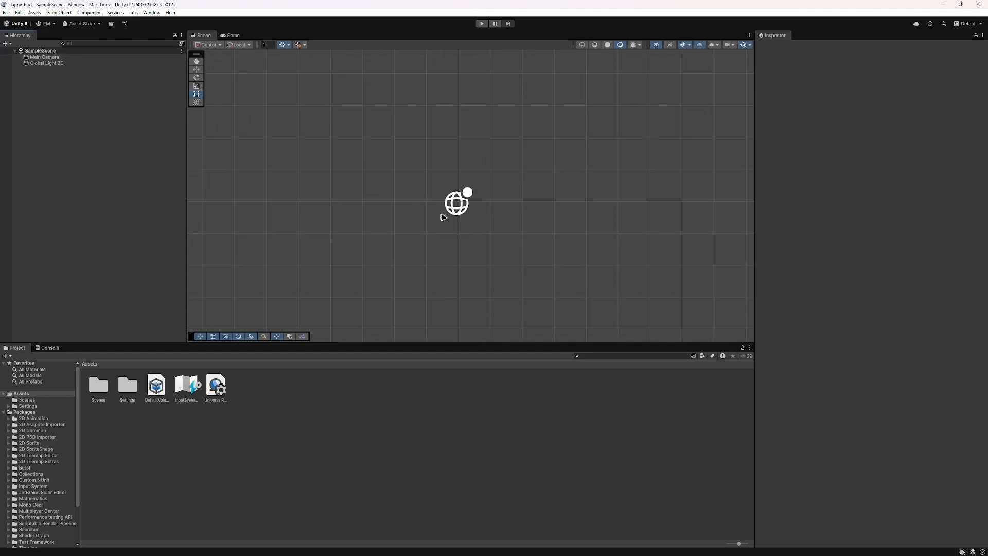
Step: Examine the Main Camera and Global Light 2D components, with the camera framed in the Scene view
mouse_move(444, 217)
middle_mouse_down()
mouse_move(398, 231)
mouse_move(439, 205)
middle_mouse_up()
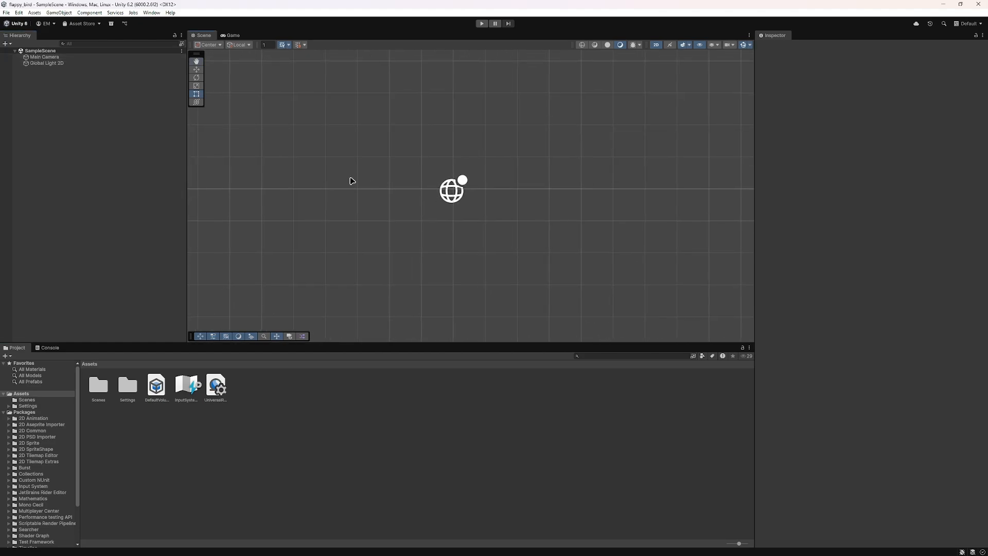
left_click(44, 57)
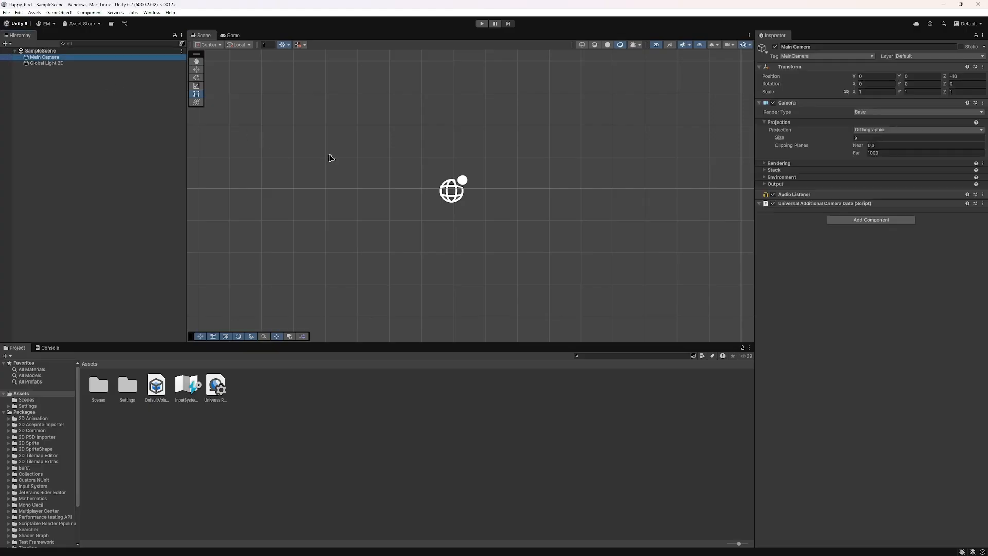
key("f")
scroll(398, 167, "down", 2)
mouse_move(399, 167)
middle_mouse_down()
mouse_move(432, 160)
mouse_move(418, 173)
middle_mouse_up()
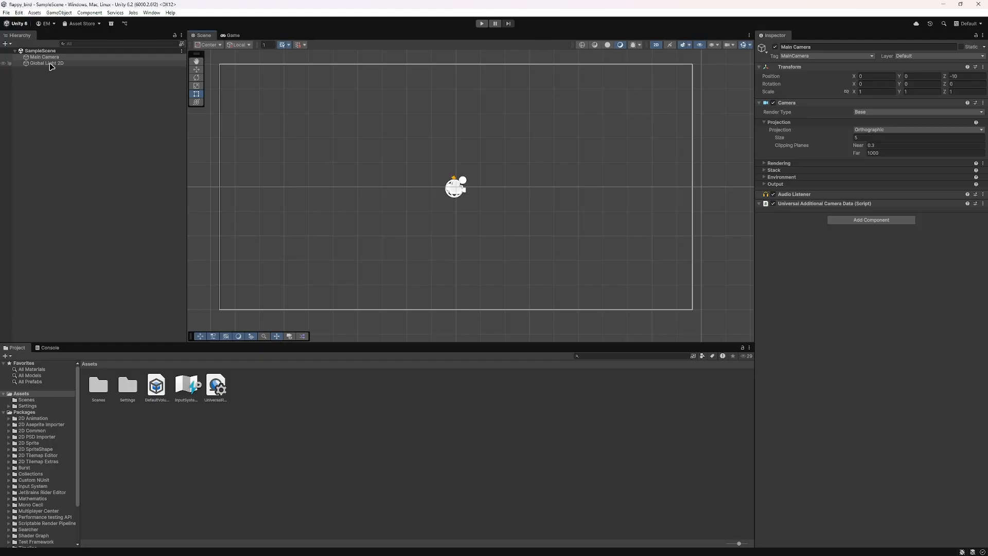
left_click(47, 63)
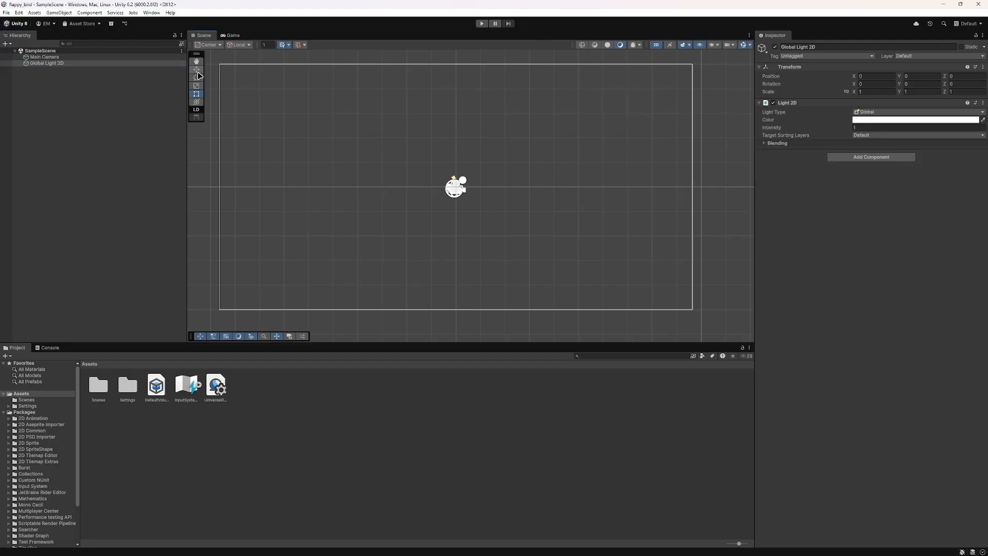
key("Up")
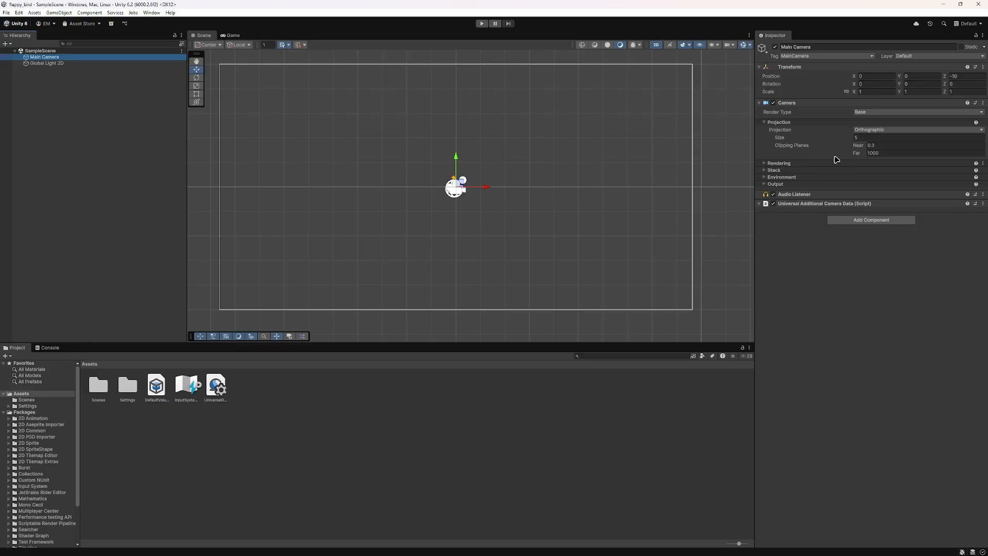
Step: Delete the Main Camera while watching the Game view, and undo the deletion
left_click(239, 36)
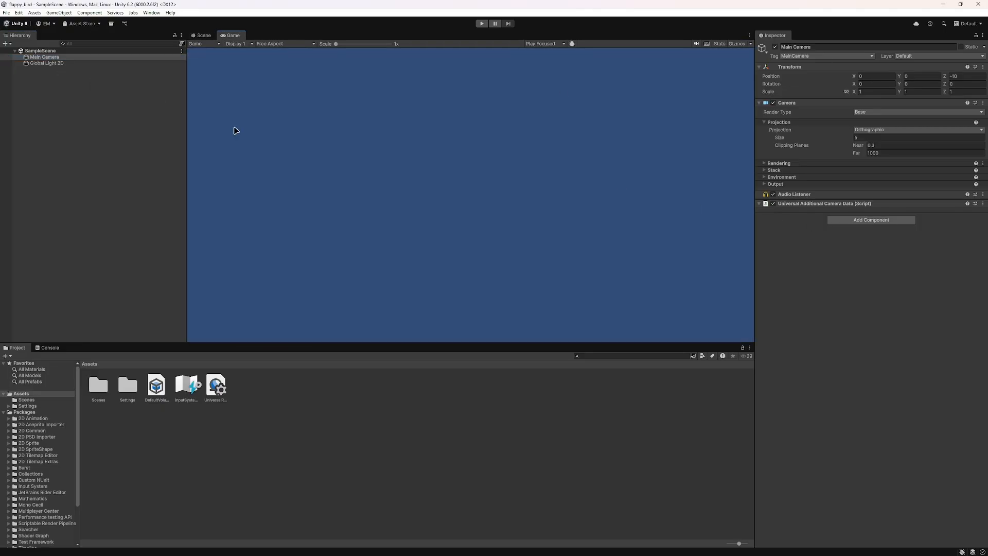
right_click(46, 58)
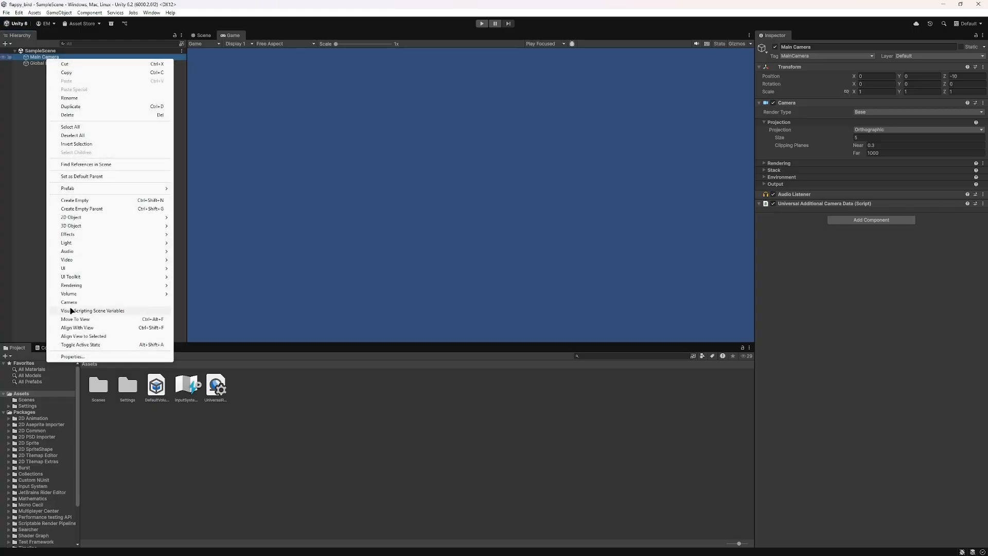
left_click(78, 115)
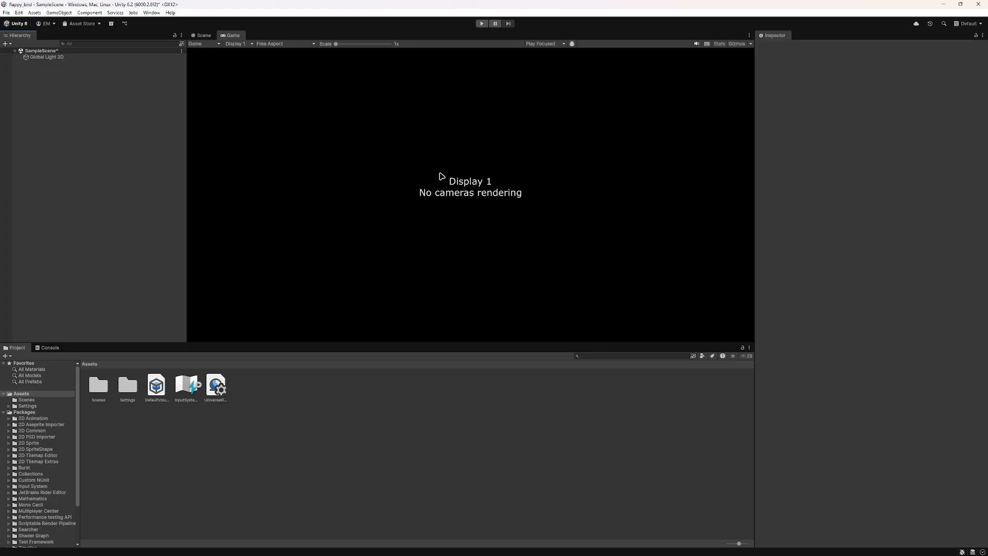
key("ctrl+z")
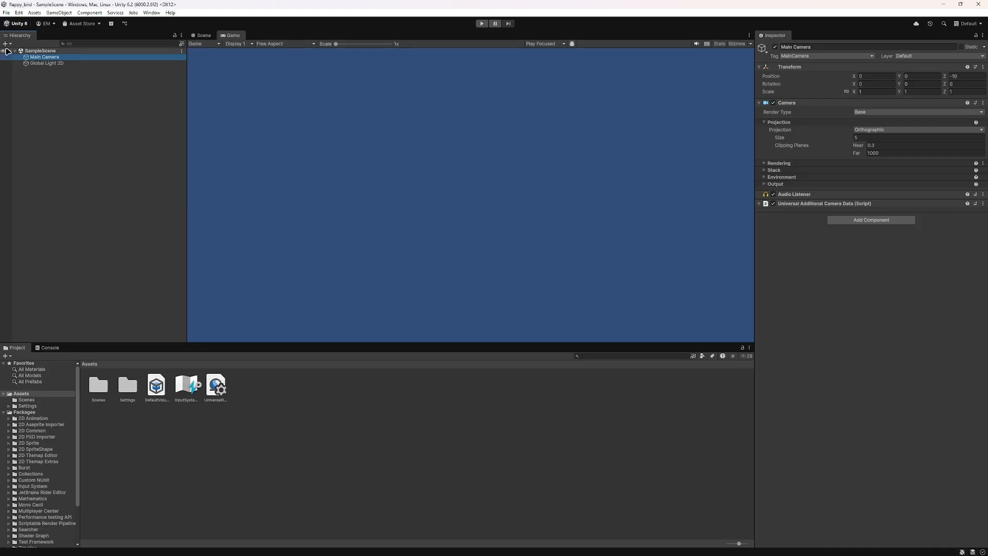
Step: Create a 2D Square sprite object at the root of SampleScene
left_click(5, 44)
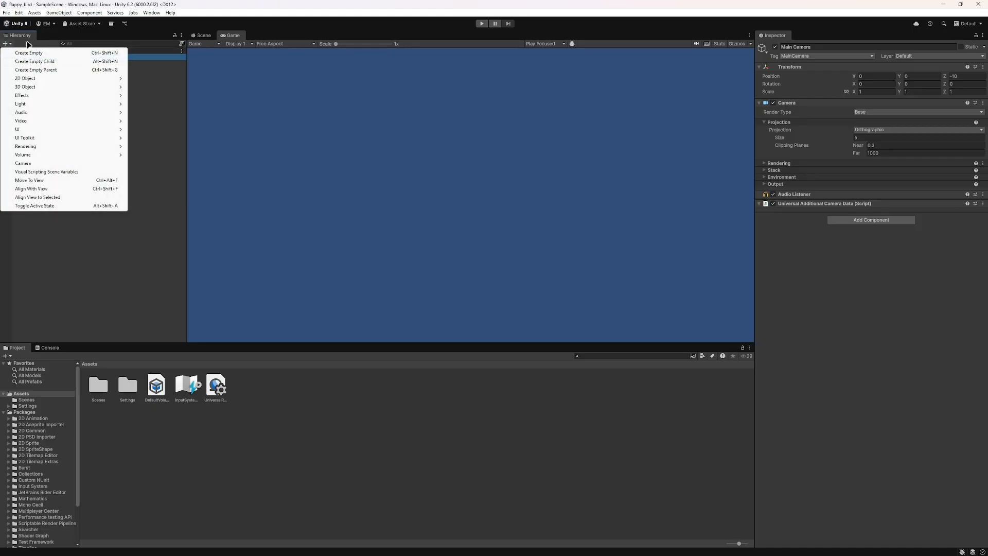
left_click(157, 97)
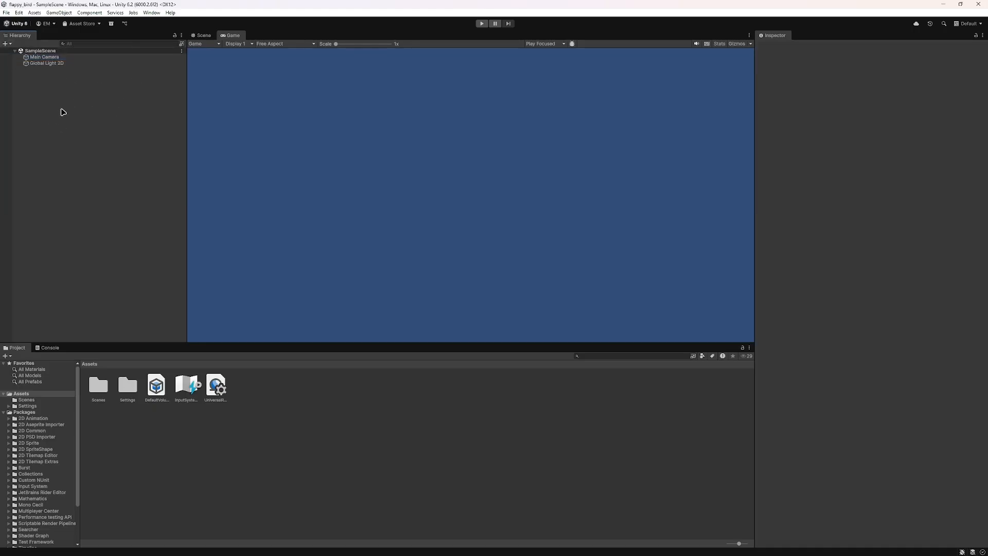
right_click(61, 109)
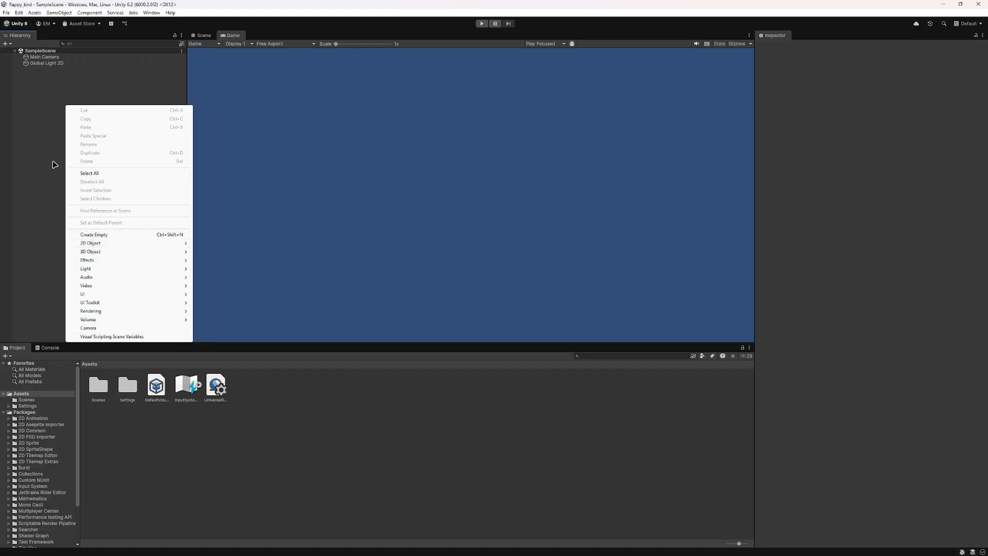
mouse_move(100, 244)
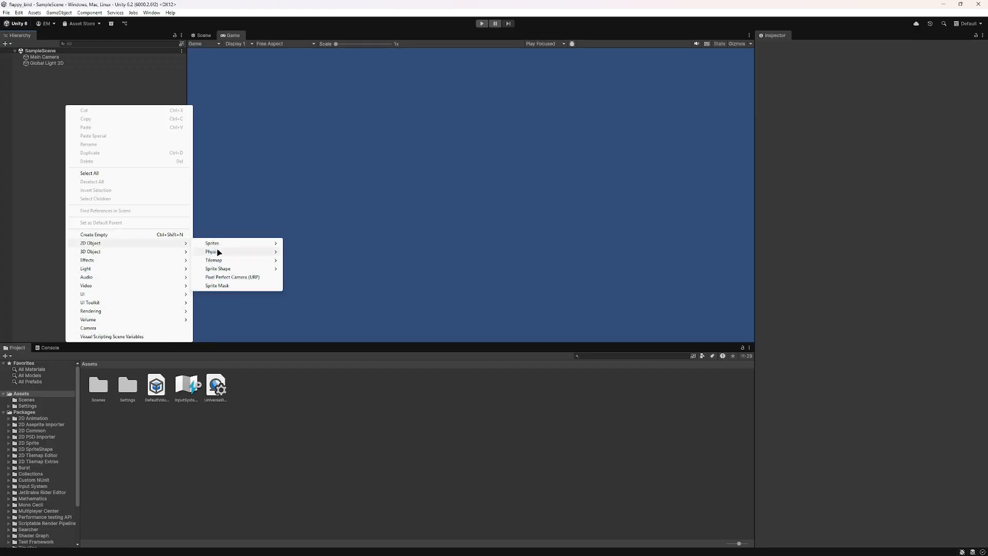
mouse_move(240, 246)
left_click(315, 252)
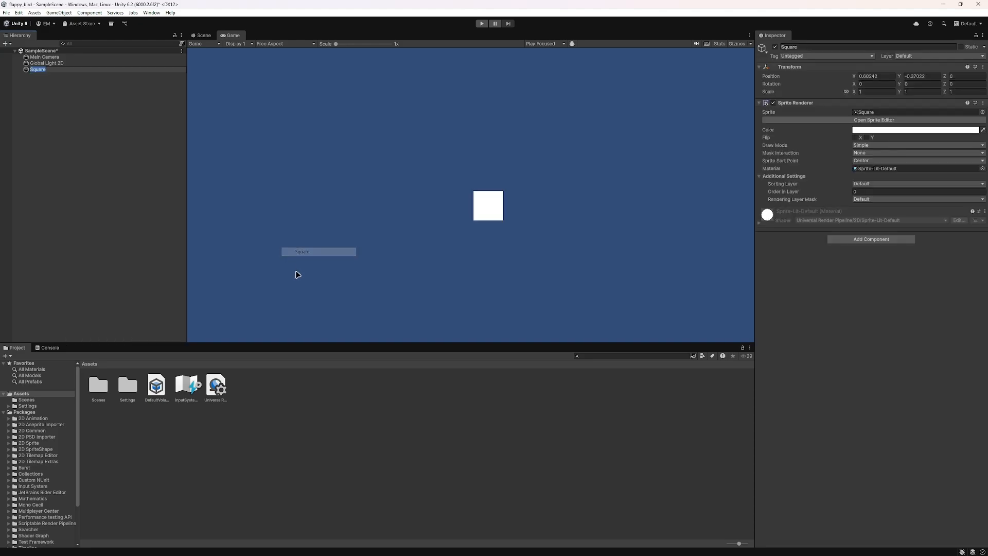
Step: Set the square's X and Y position to 0 in its Transform
left_click(872, 77)
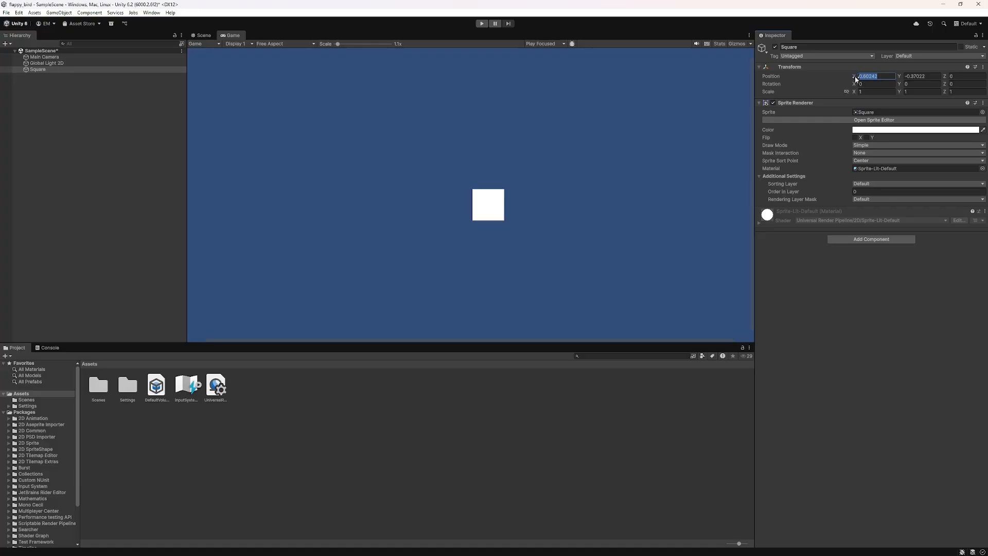
type("0")
key("Tab")
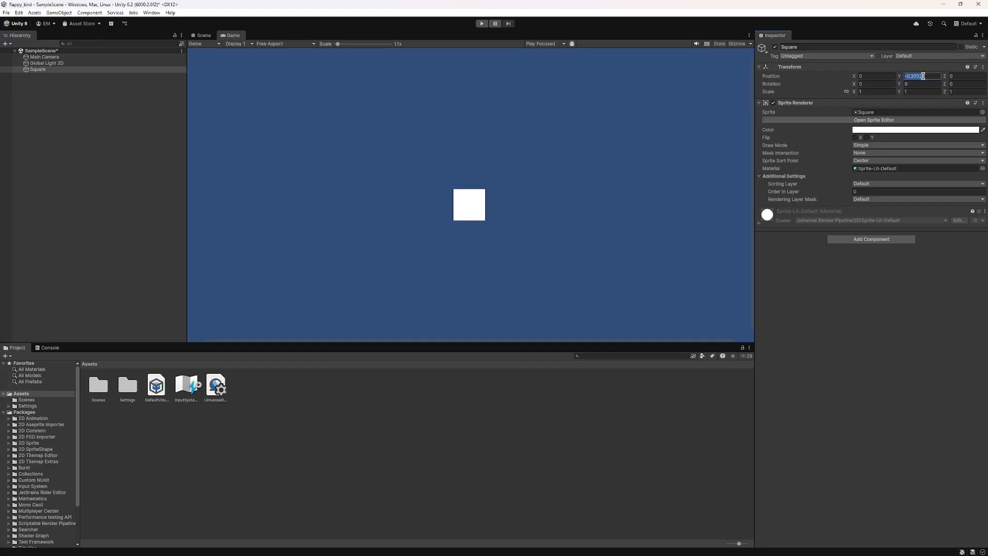
type("0")
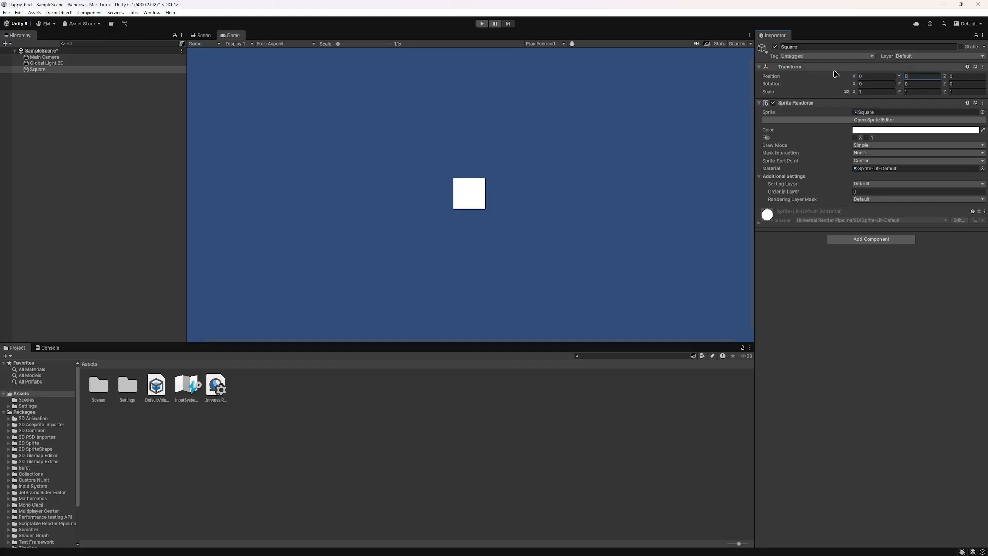
left_click(761, 68)
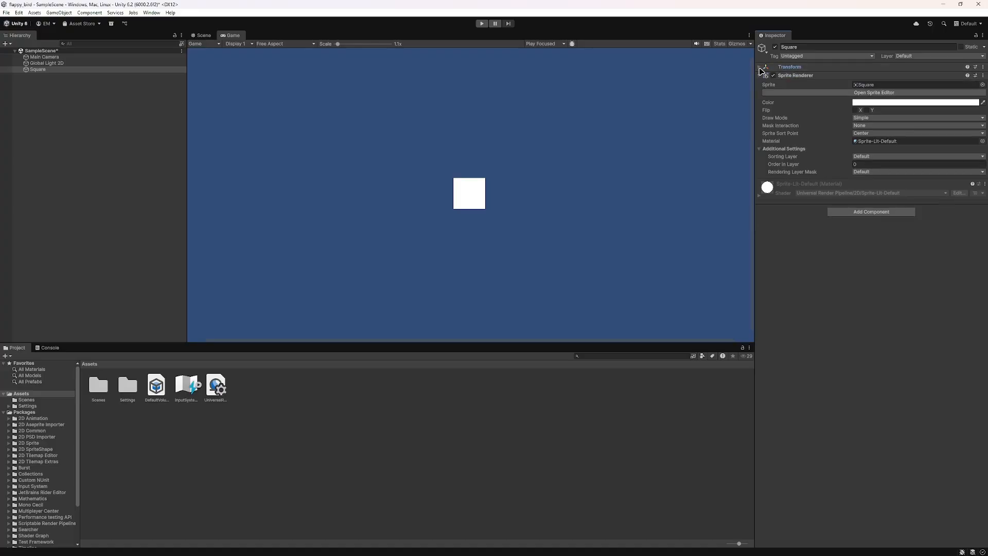
left_click(795, 69)
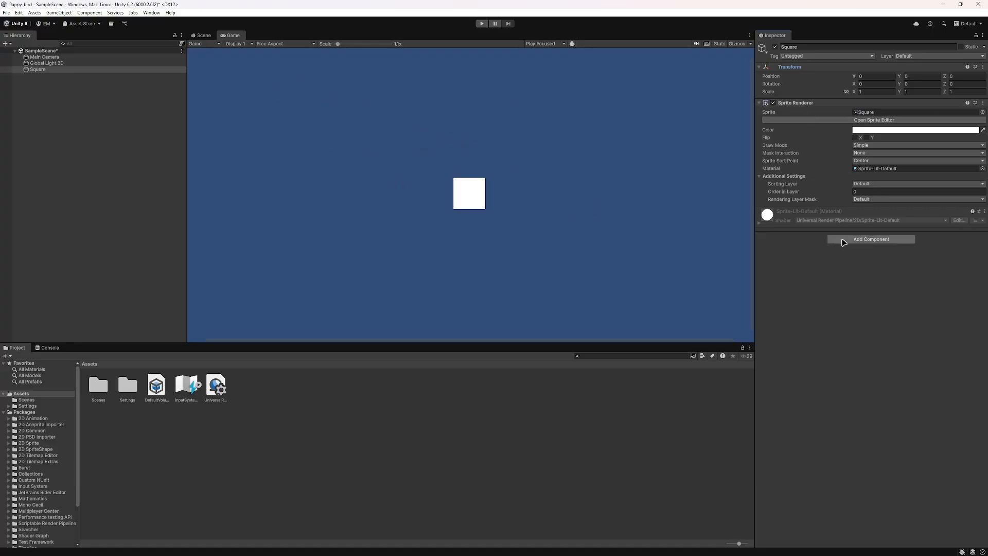
Step: Browse the component categories available for the square, including Constraints and Physics, without adding a component
left_click(845, 242)
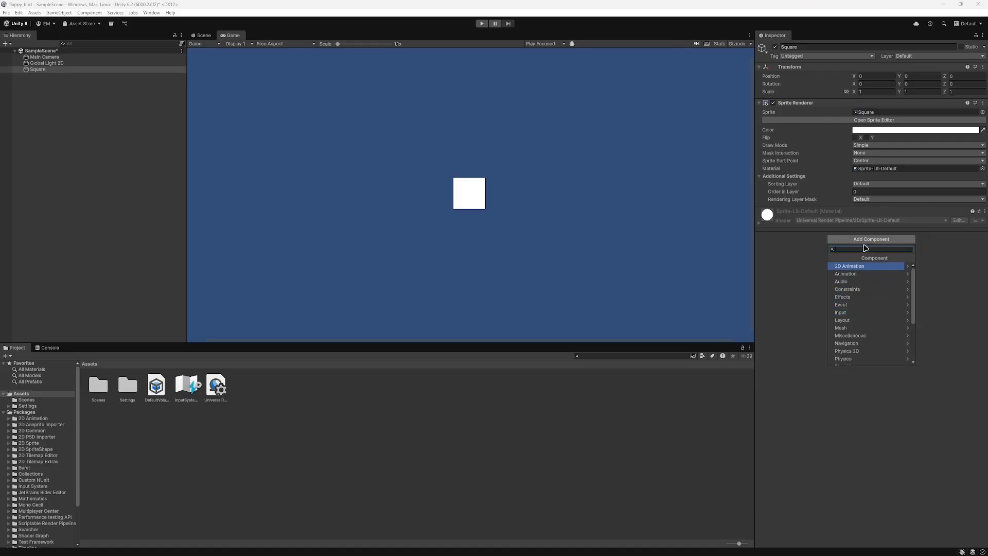
left_click(858, 267)
left_click(833, 259)
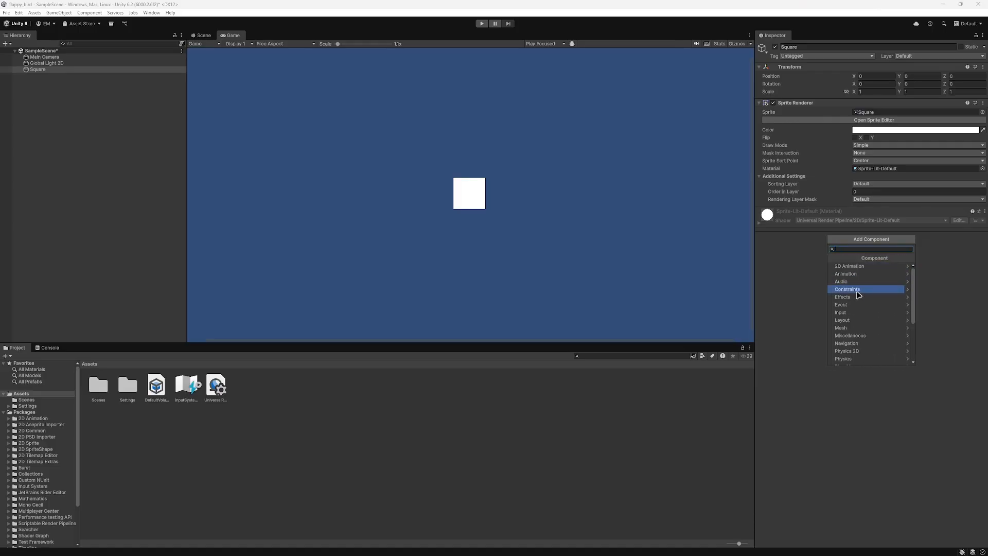
left_click(854, 297)
left_click(833, 259)
left_click(853, 291)
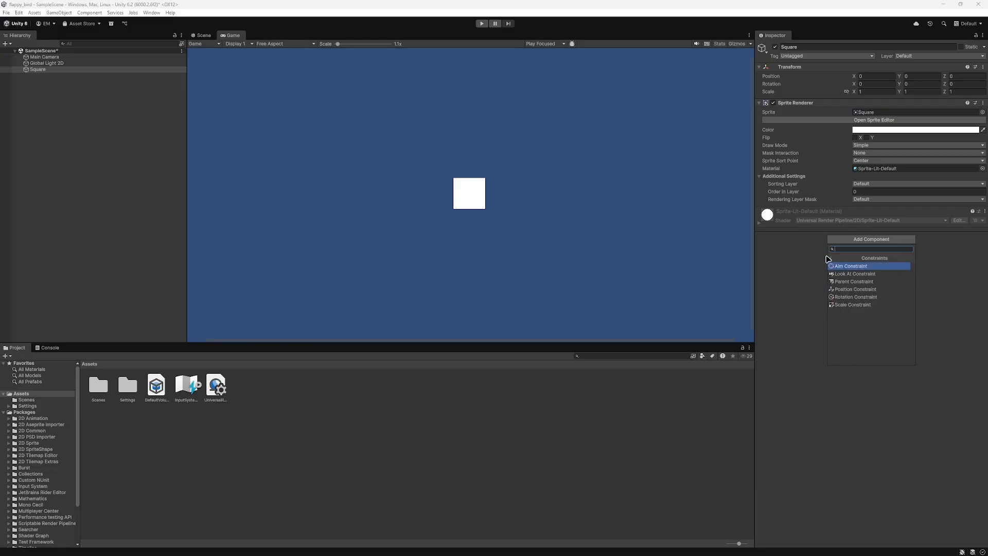
left_click(832, 258)
left_click(854, 358)
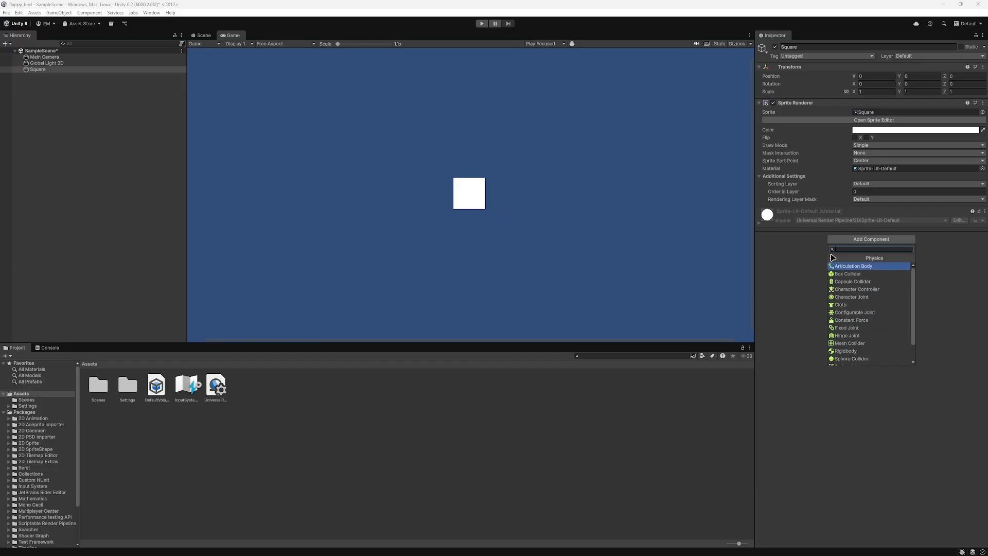
left_click(832, 258)
left_click(786, 268)
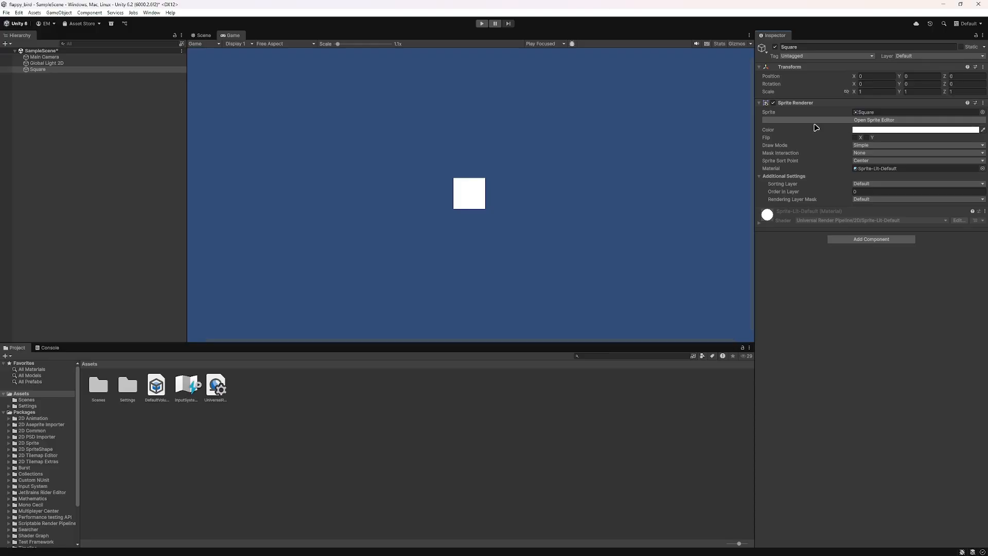
Step: Change the square's Sprite Renderer color to red, FB0000
left_click(916, 129)
left_click(928, 200)
left_click_drag(942, 214, 946, 172)
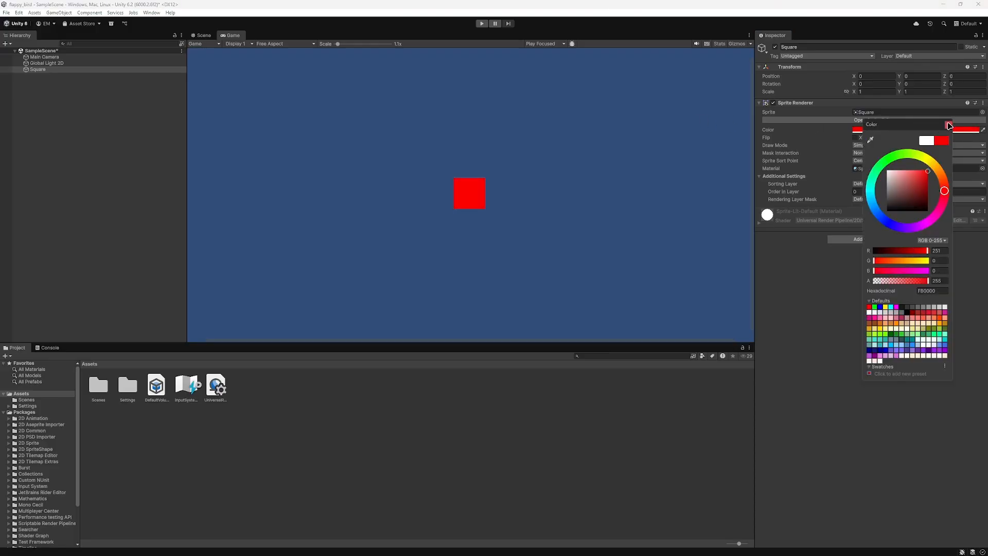
left_click(949, 125)
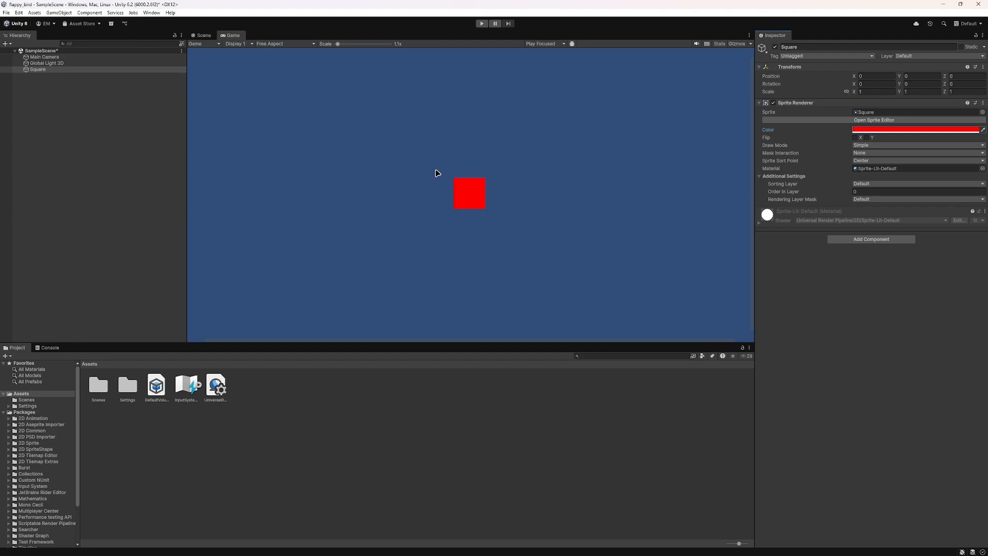
Step: Move the red square left of and slightly below the camera's centre in the Scene view, and check it in the Game view at 1x scale
left_click(202, 35)
scroll(496, 145, "down", 3)
left_click_drag(496, 146, 455, 168)
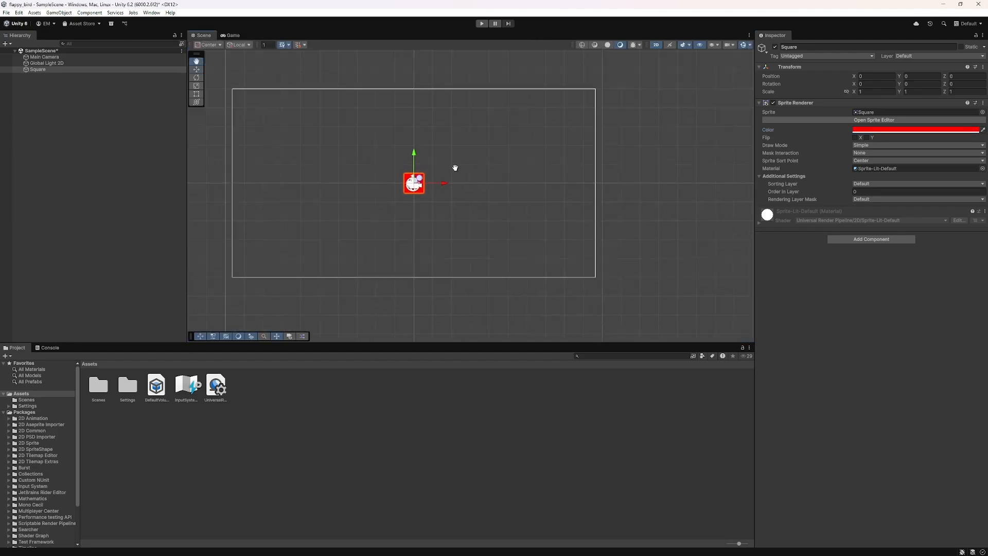
scroll(463, 164, "down", 3)
middle_click_drag(455, 168, 463, 187)
scroll(484, 208, "up", 8)
scroll(492, 218, "down", 9)
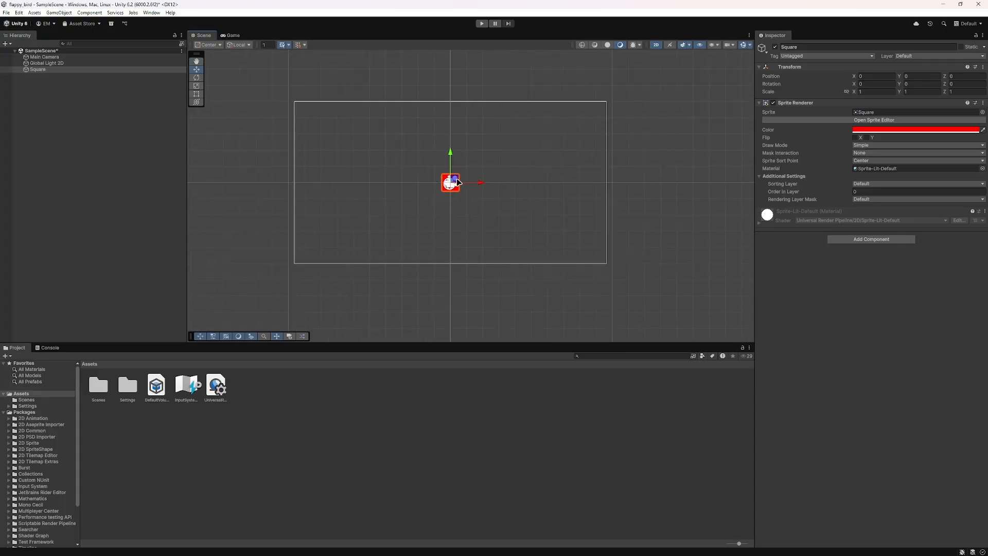
left_click_drag(458, 178, 404, 206)
scroll(390, 178, "up", 7)
scroll(488, 198, "down", 5)
scroll(533, 217, "up", 3)
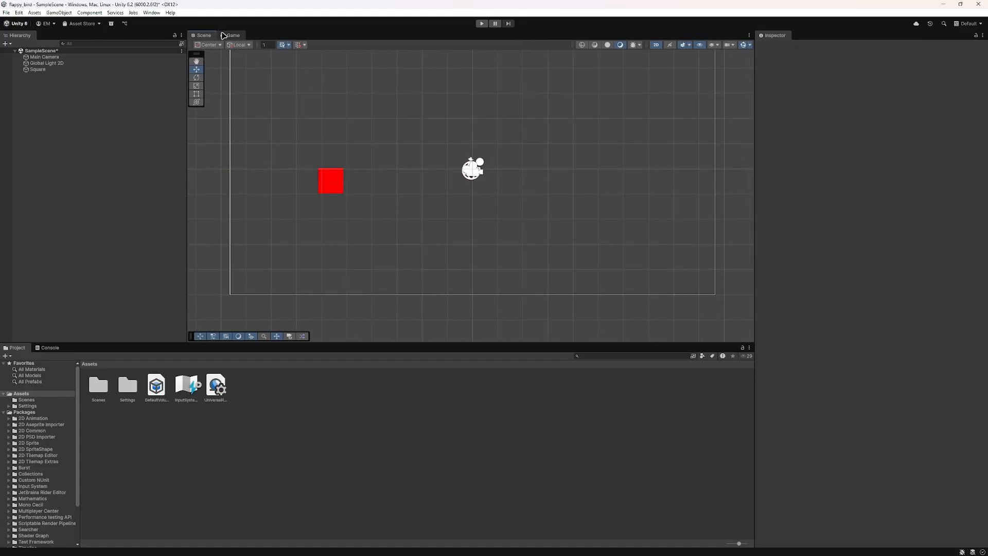
left_click(227, 36)
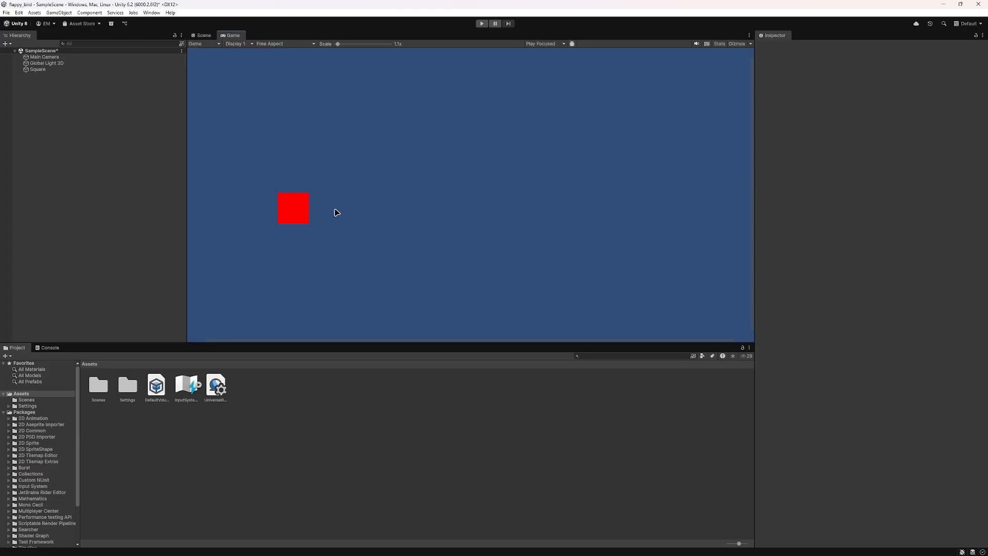
left_click_drag(343, 45, 316, 53)
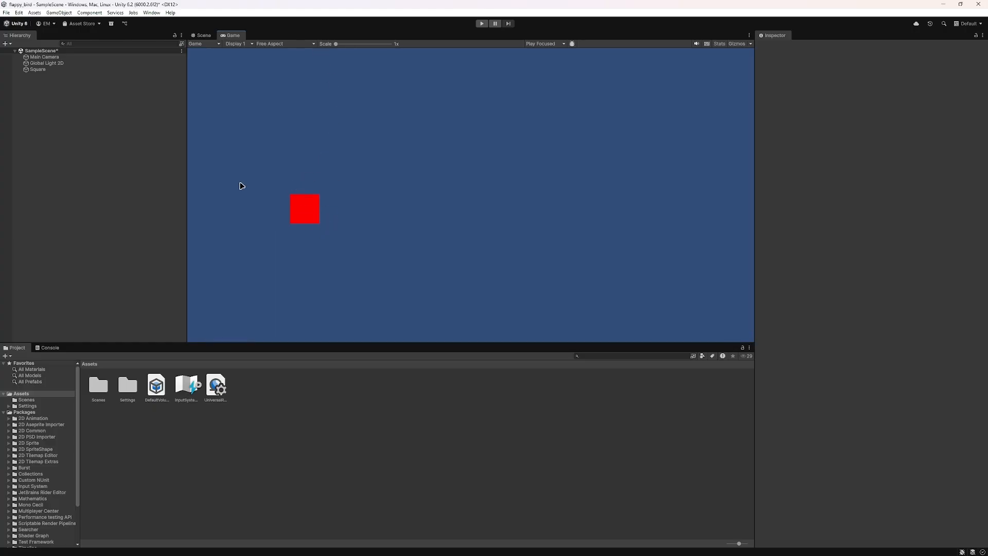
Step: Move the red square in the Scene view back near the camera's centre, at about X -0.28, Y -0.29
left_click(202, 35)
left_click(324, 178)
left_click_drag(343, 178, 480, 100)
Step: Try rotating the square about Z and stretching it along its X and Y axes, and undo the rotation and scaling
left_click(196, 78)
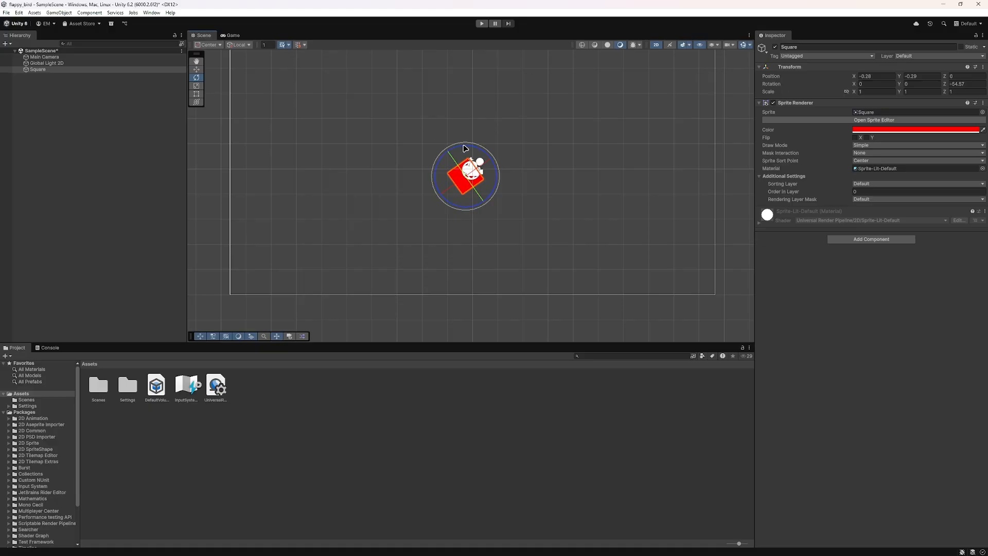
left_click_drag(438, 198, 511, 125)
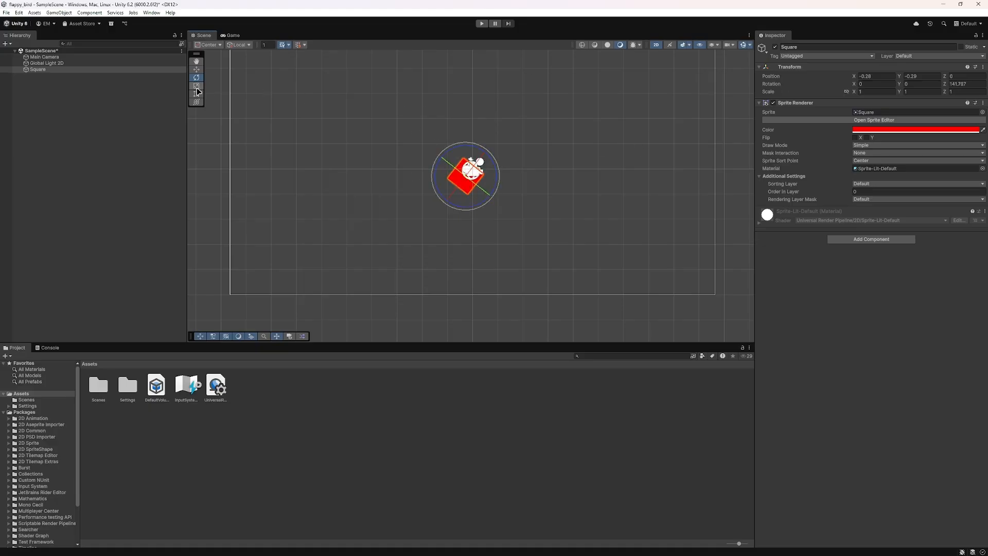
left_click(198, 87)
left_click_drag(446, 162, 358, 184)
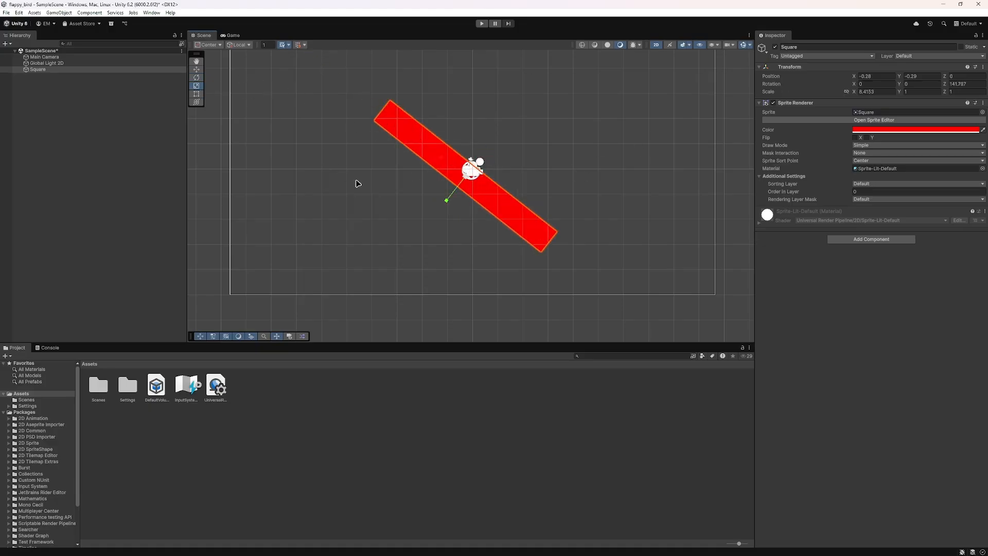
left_click_drag(447, 199, 418, 231)
key("ctrl+z")
key("ctrl+z")
key("ctrl+z")
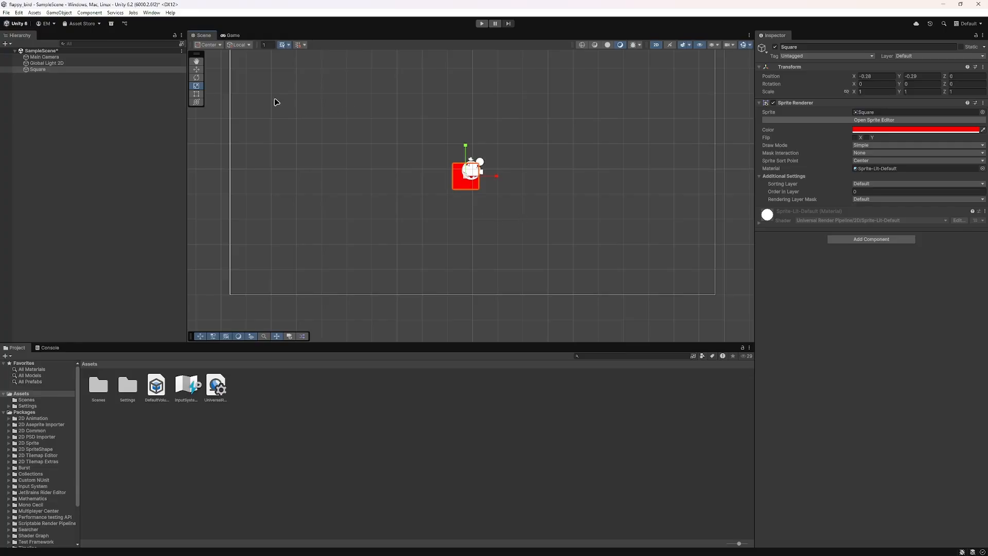
Step: Try enlarging the red square with the Rect tool from its upper corner, and undo the resize
left_click(198, 96)
left_click_drag(480, 162, 532, 81)
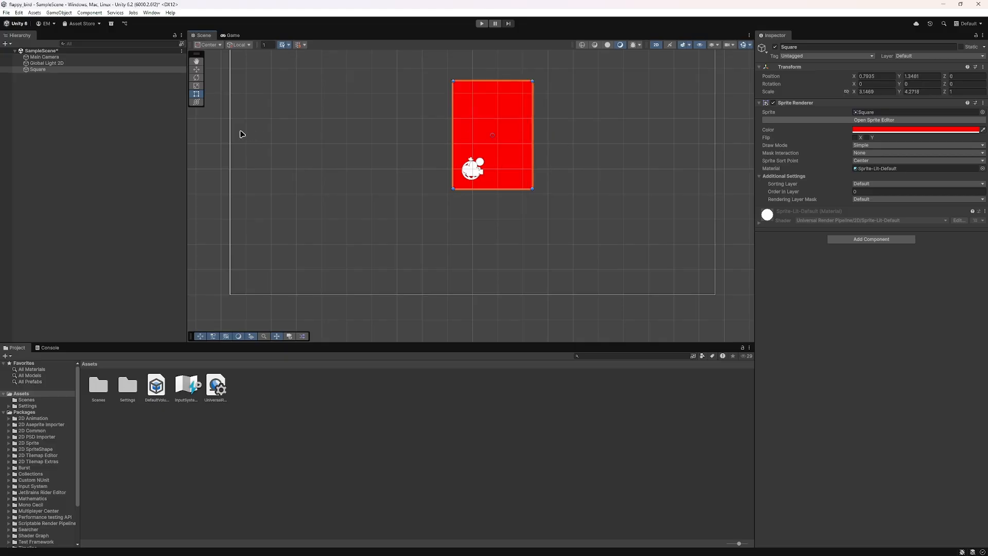
key("ctrl+z")
Step: Try stretching the red square along X and Y and then uniformly with the Scale tool, and undo the scaling
left_click(196, 85)
left_click_drag(497, 177, 581, 176)
left_click_drag(465, 147, 432, 47)
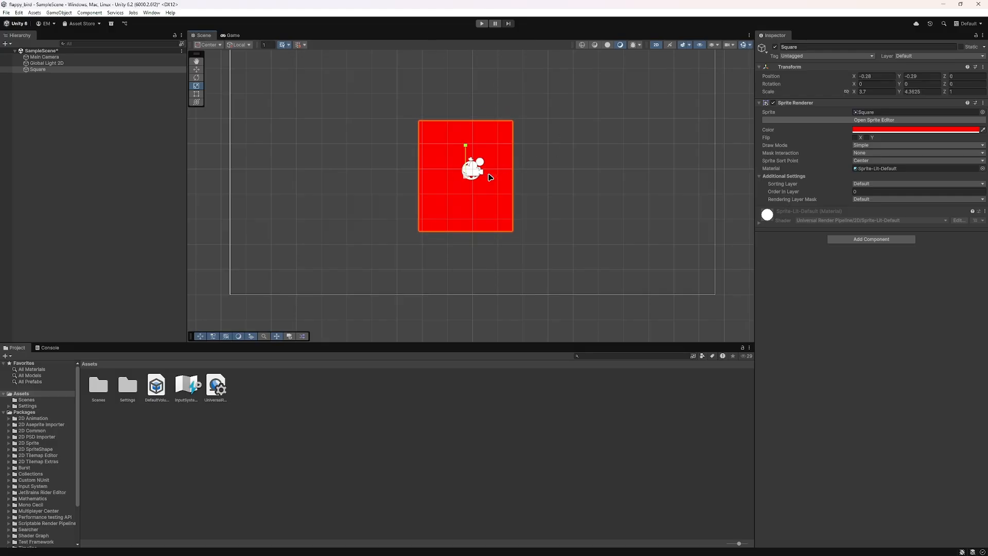
left_click_drag(475, 177, 498, 171)
key("ctrl+z")
key("ctrl+z")
key("ctrl+z")
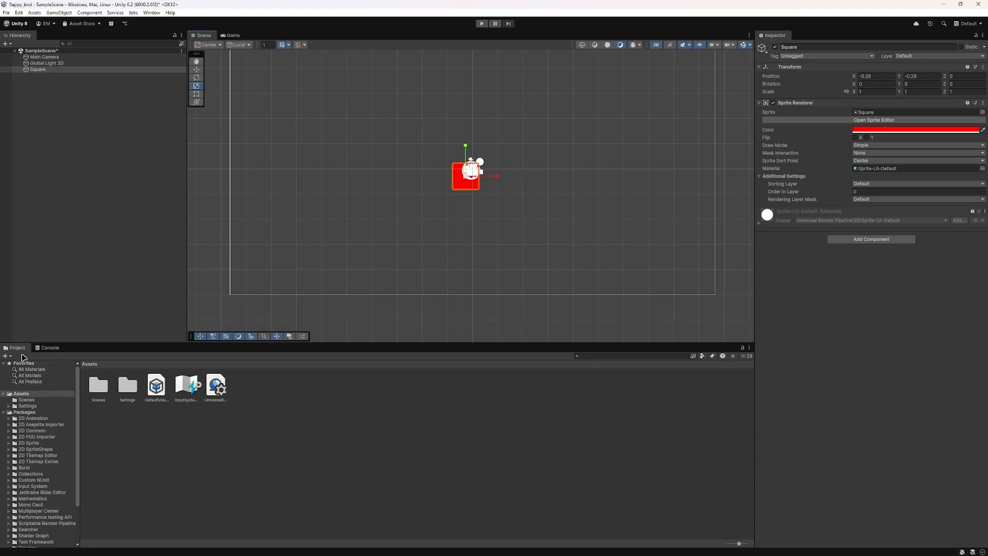
Step: Collapse the Packages folder in the project tree and show the contents of the Assets folder
left_click(24, 412)
left_click(5, 412)
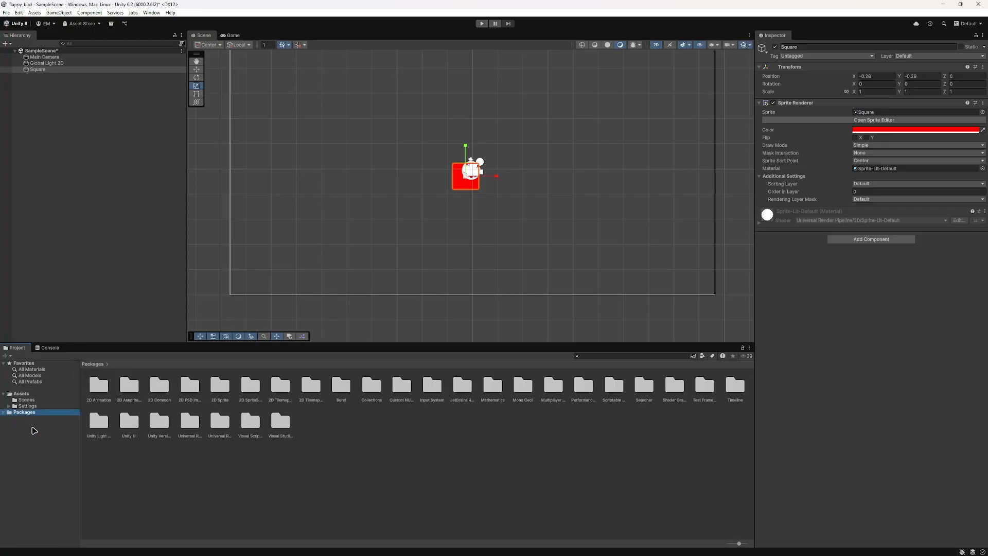
left_click(23, 394)
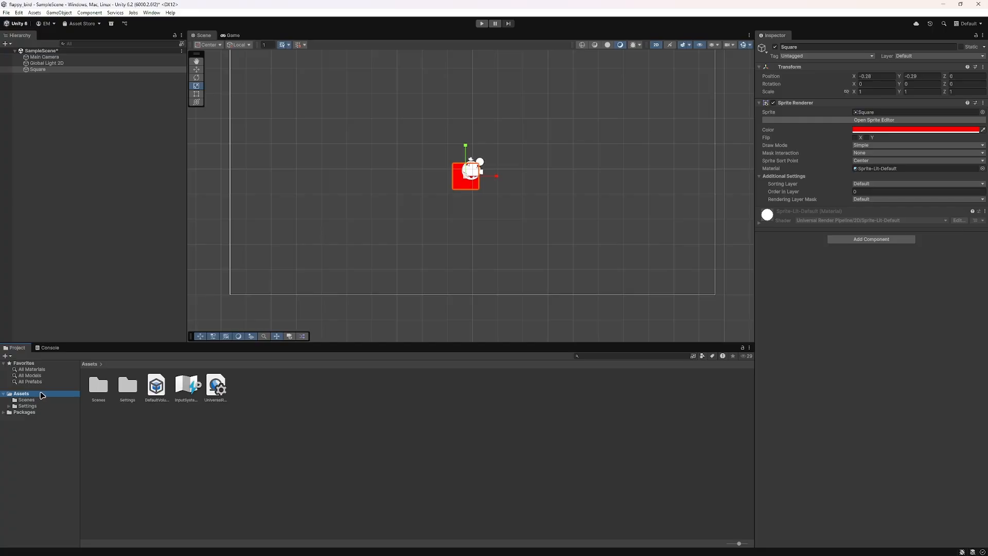
left_click(155, 422)
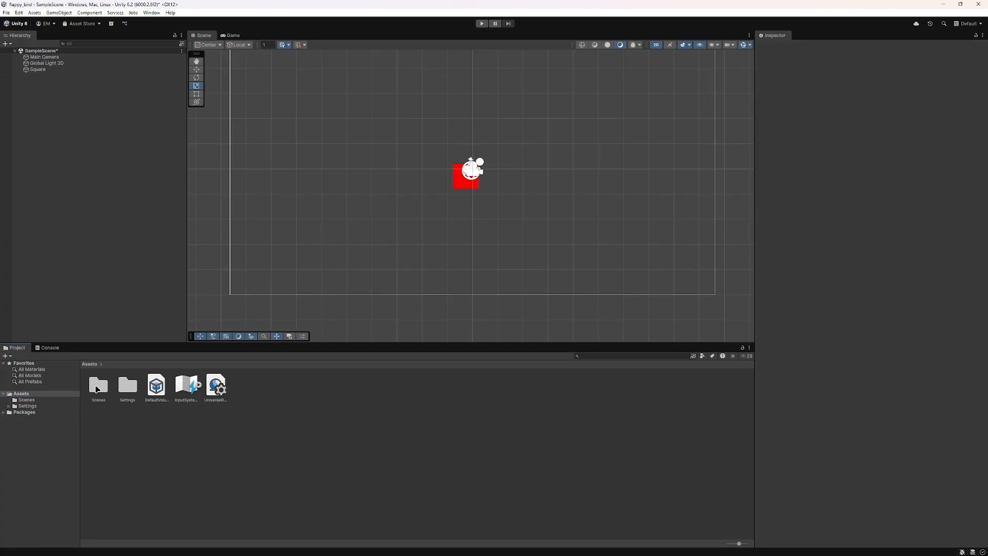
Step: Open SampleScene from the Scenes folder, saving the changes made to the current scene
double_click(98, 386)
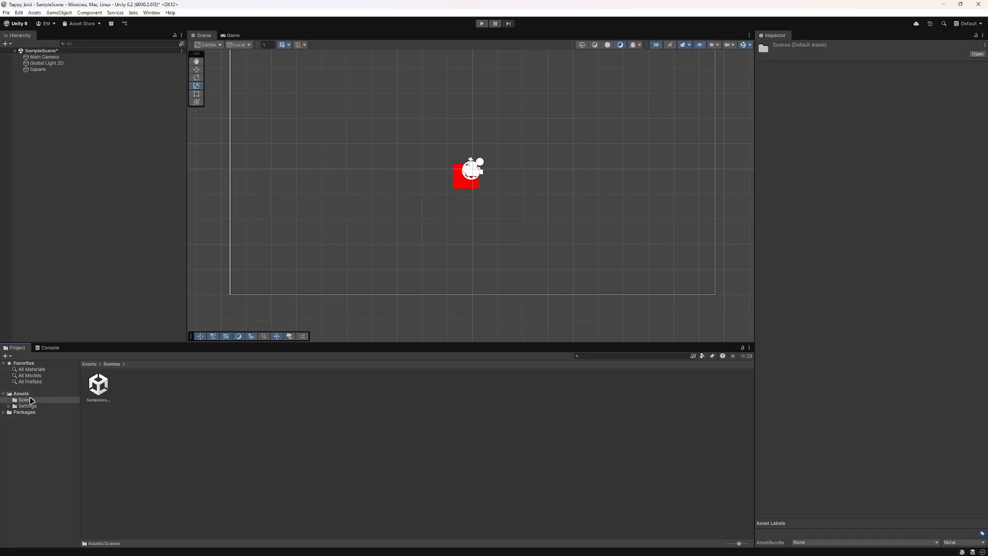
double_click(102, 390)
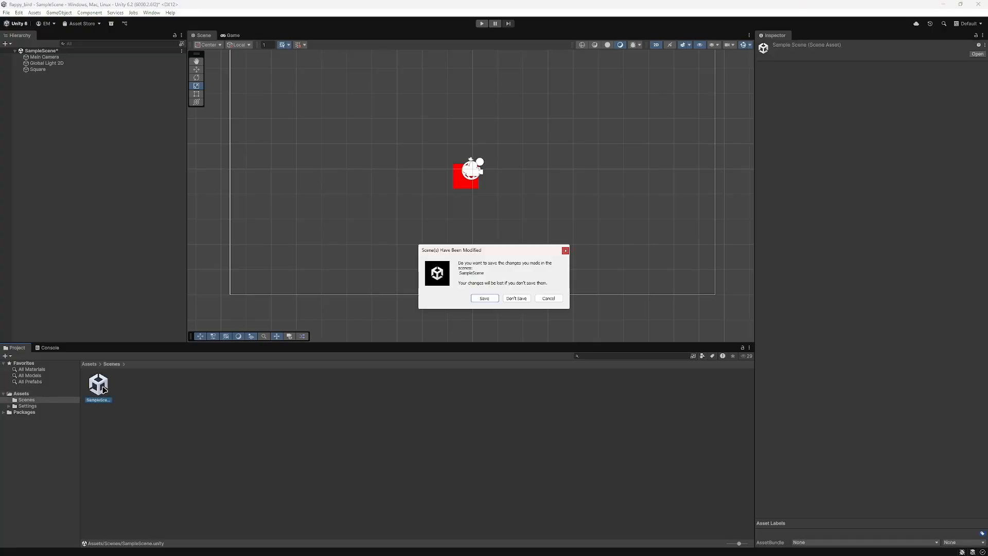
left_click(484, 299)
left_click(140, 408)
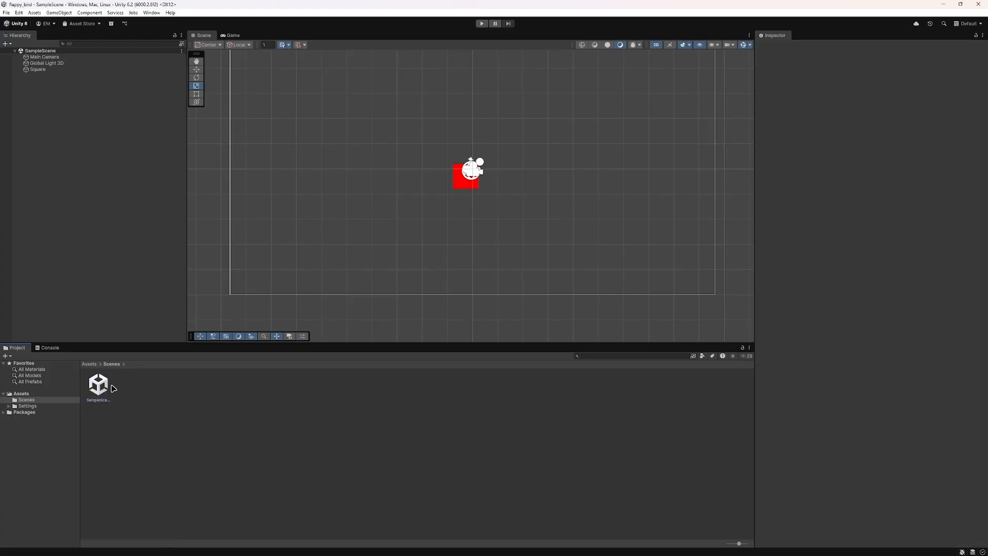
Step: Look through the Settings and Scenes folders and return to the Assets folder
left_click(41, 406)
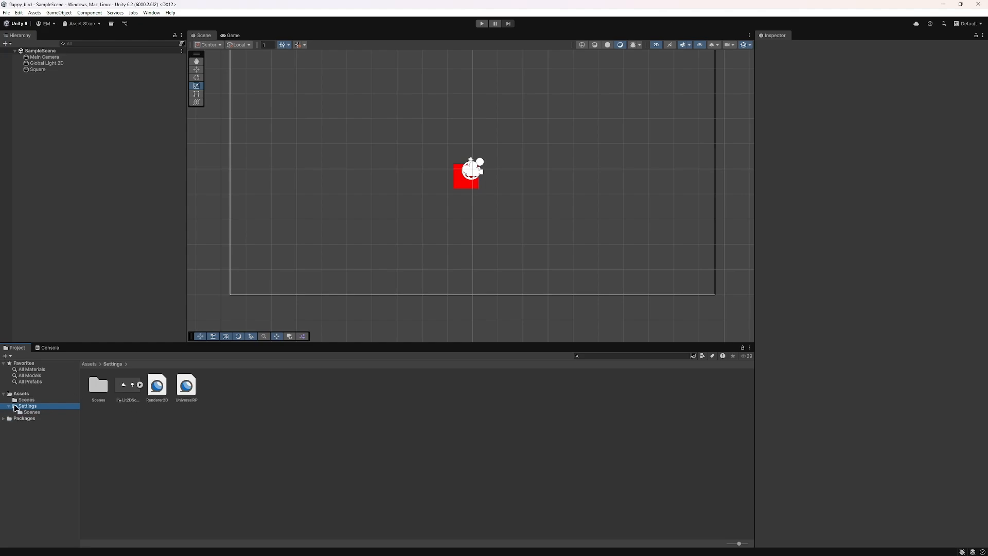
left_click(9, 406)
left_click(26, 399)
left_click(21, 394)
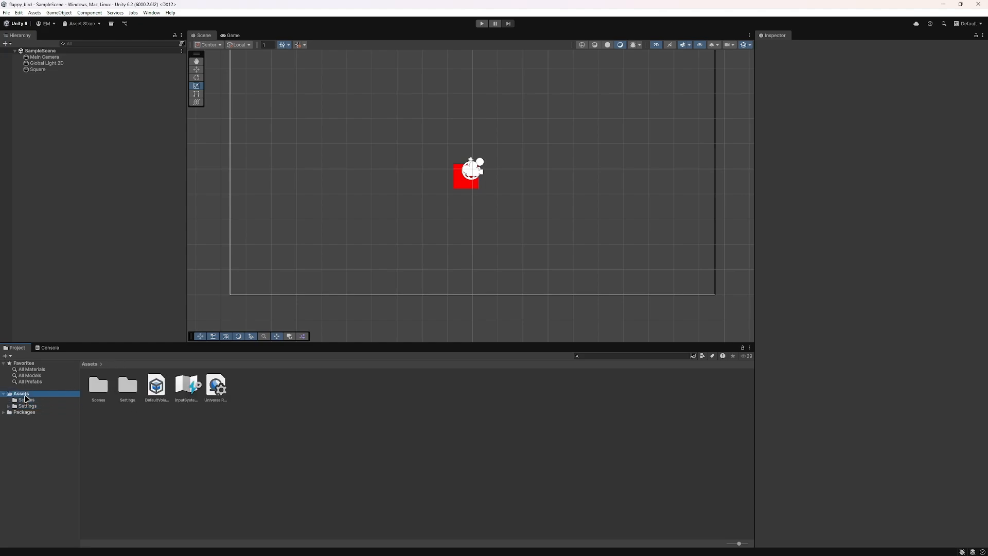
left_click(160, 447)
right_click(142, 427)
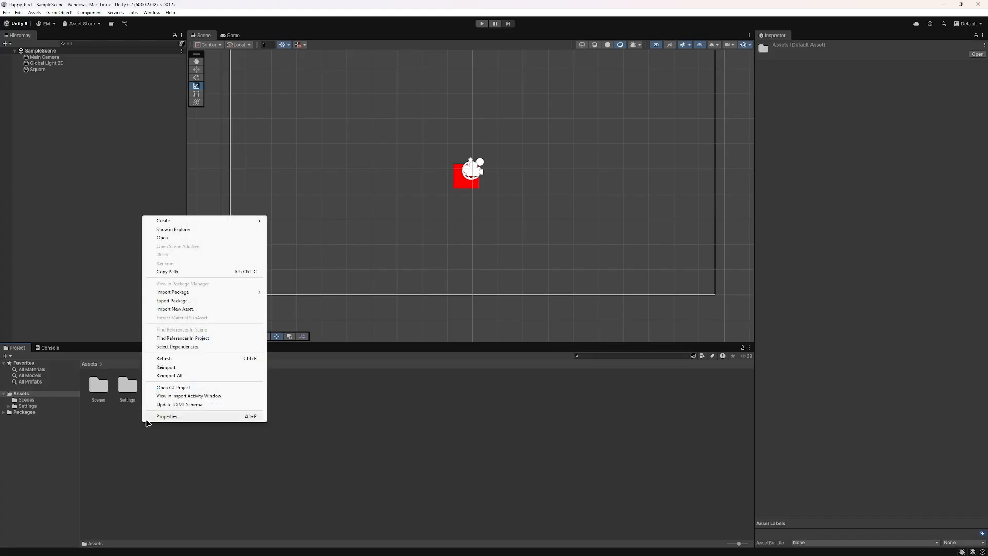
left_click(6, 356)
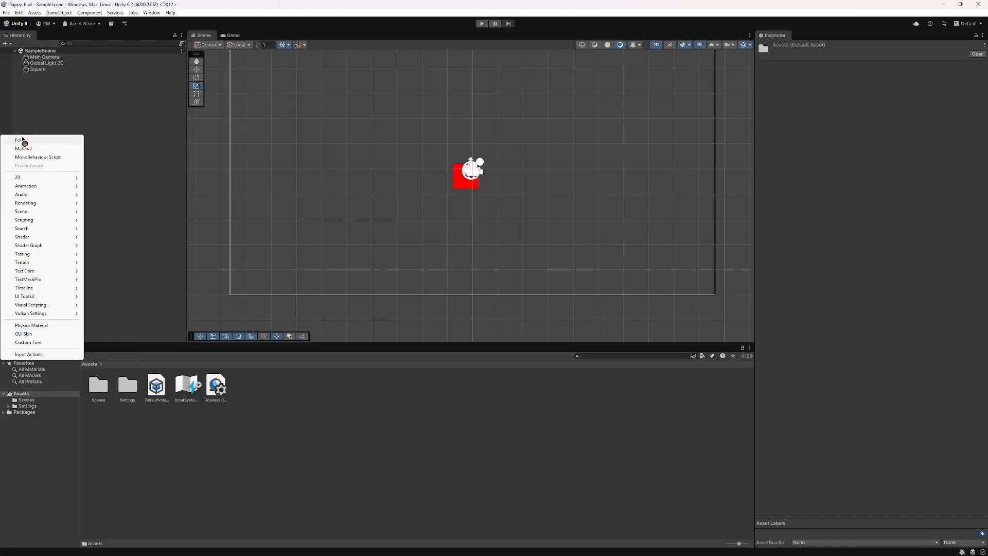
left_click(148, 459)
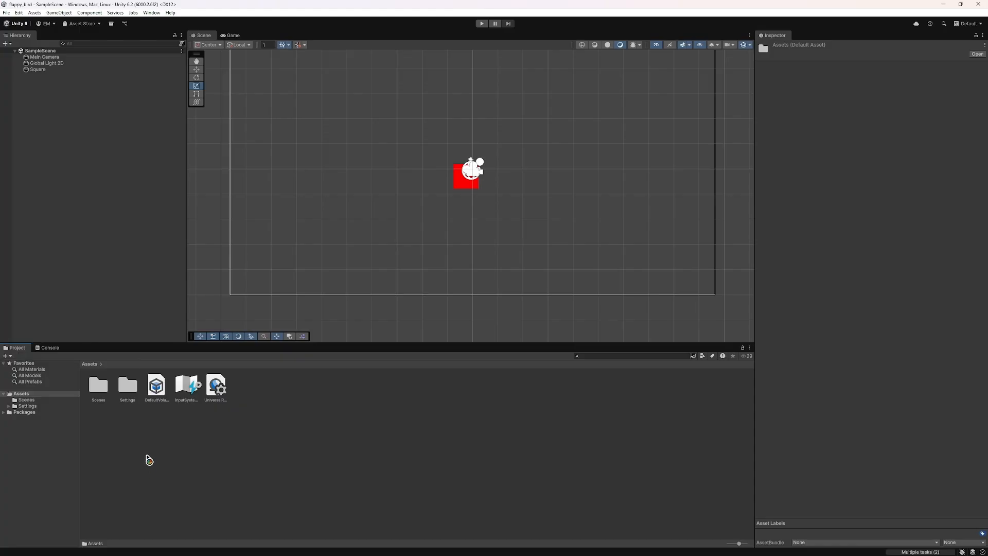
right_click(148, 459)
mouse_move(196, 254)
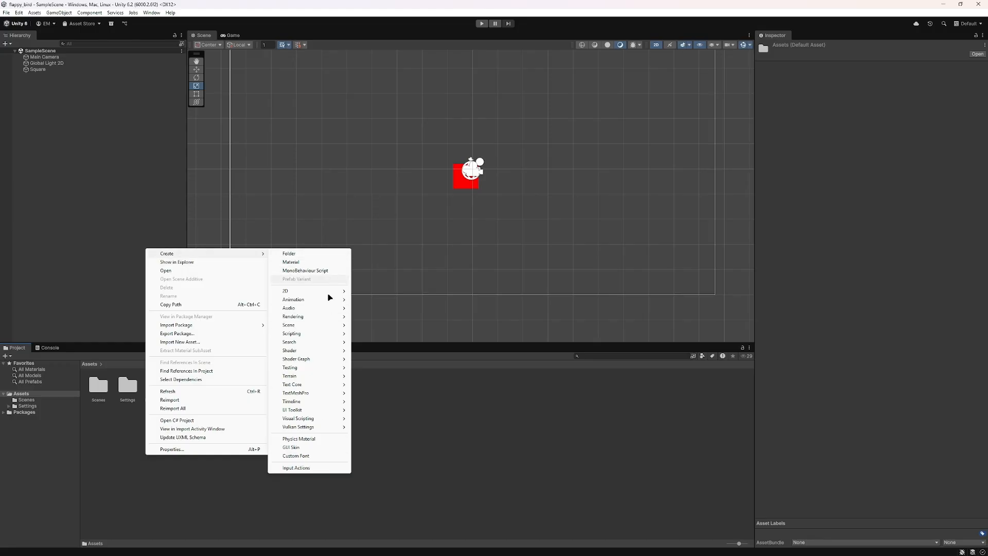
left_click(5, 357)
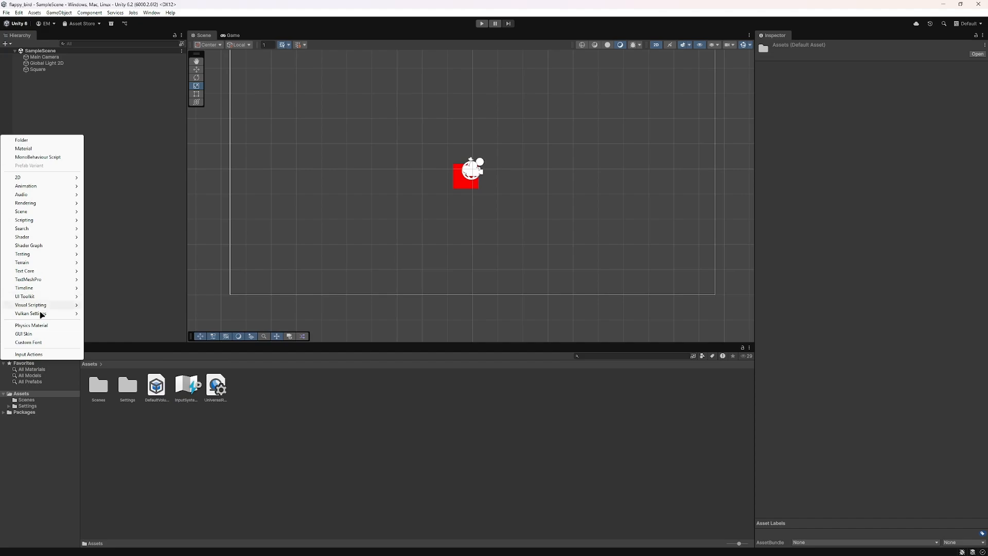
Step: Create a folder named Prefabs in the Assets folder
right_click(161, 457)
mouse_move(183, 251)
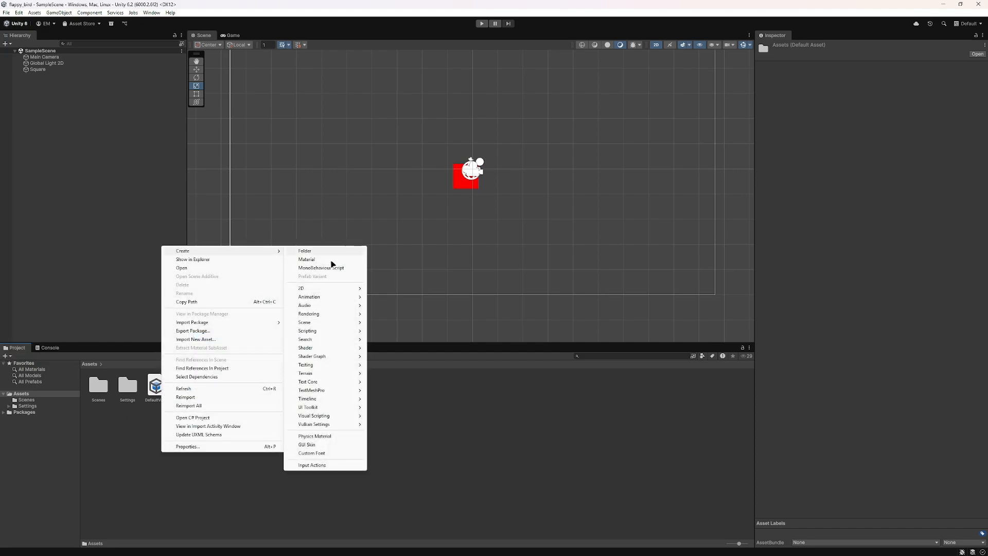
left_click(305, 251)
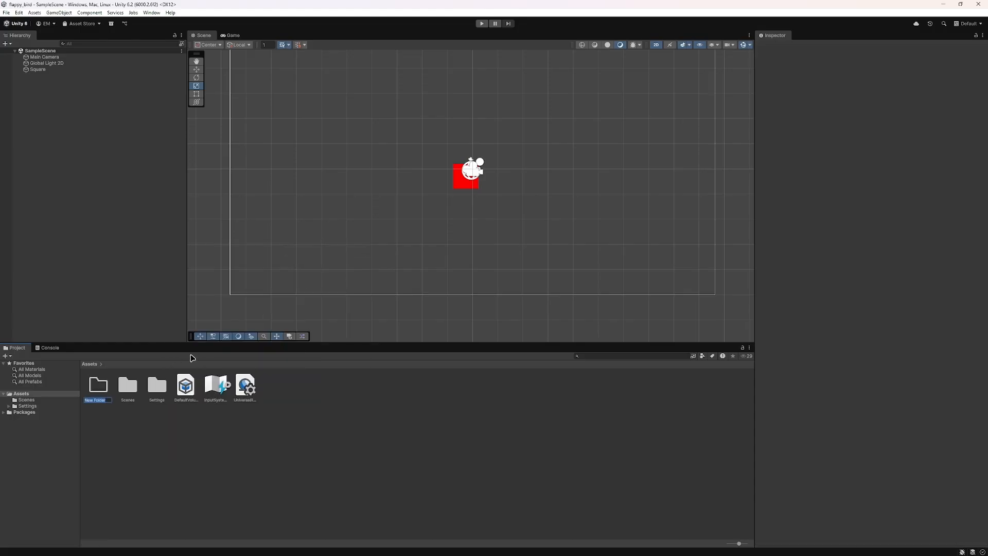
type("A")
key("Return")
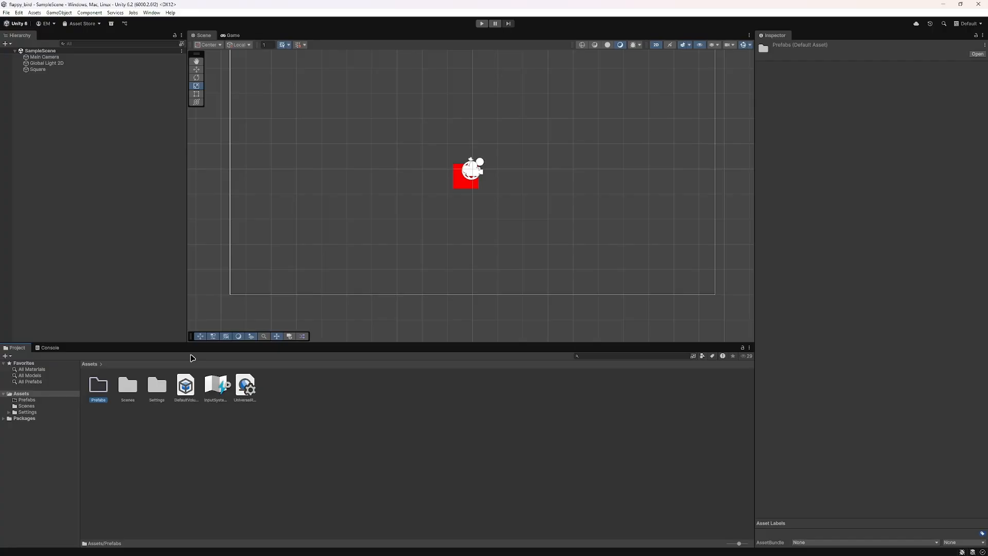
left_click(142, 440)
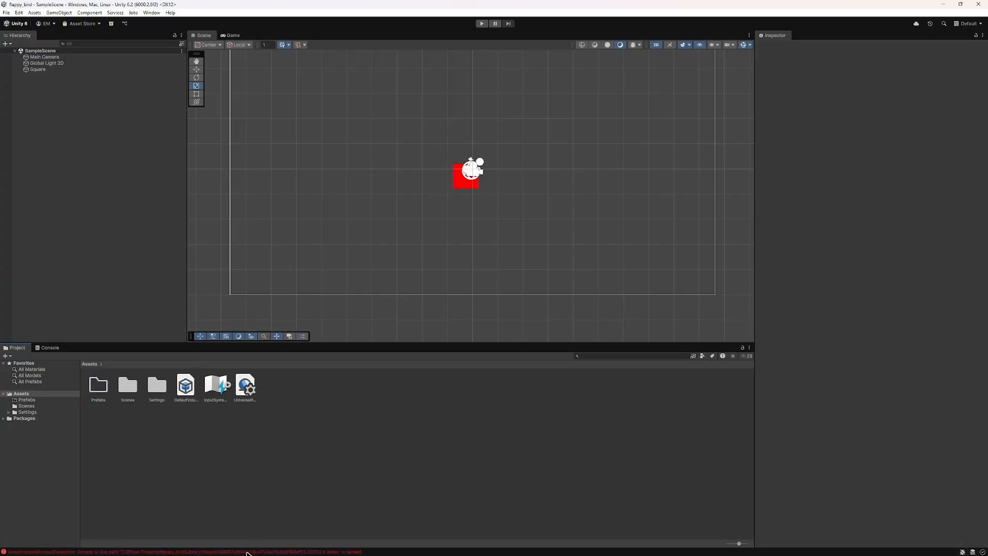
Step: Inspect the logged error in the Console and clear the log
left_click(49, 347)
left_click(41, 372)
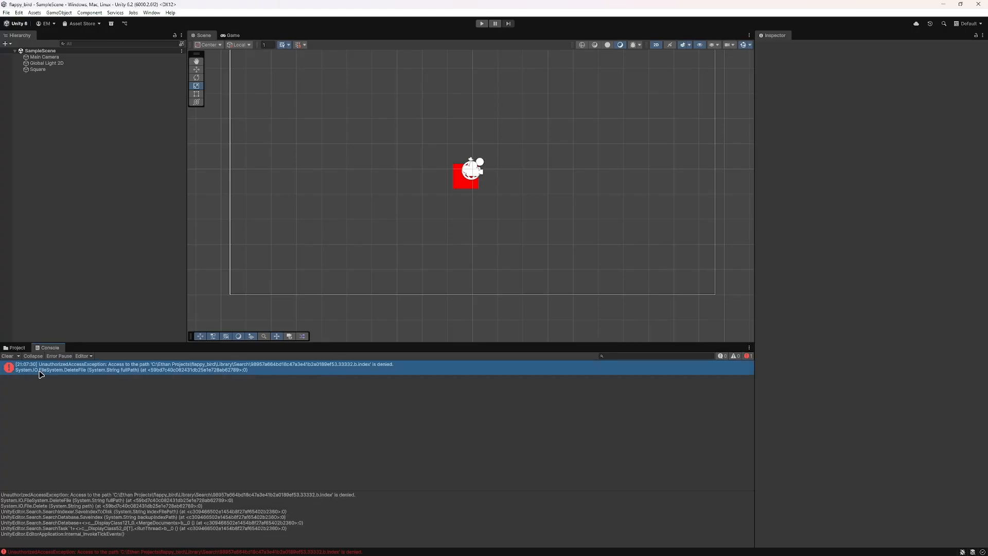
left_click(8, 356)
Step: Open the Prefabs folder, check the Console again, and browse between the Assets, Scenes and Prefabs folders
double_click(109, 385)
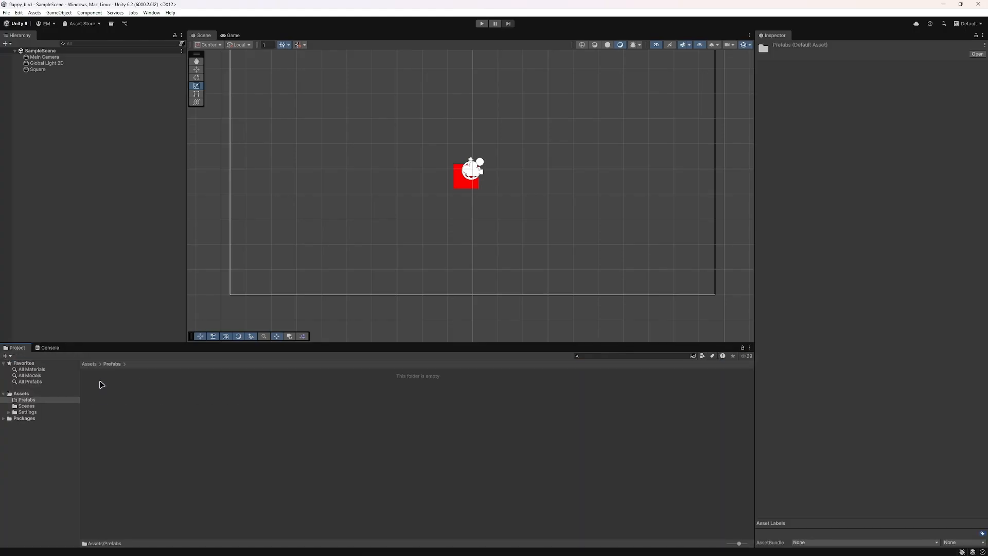
left_click(56, 350)
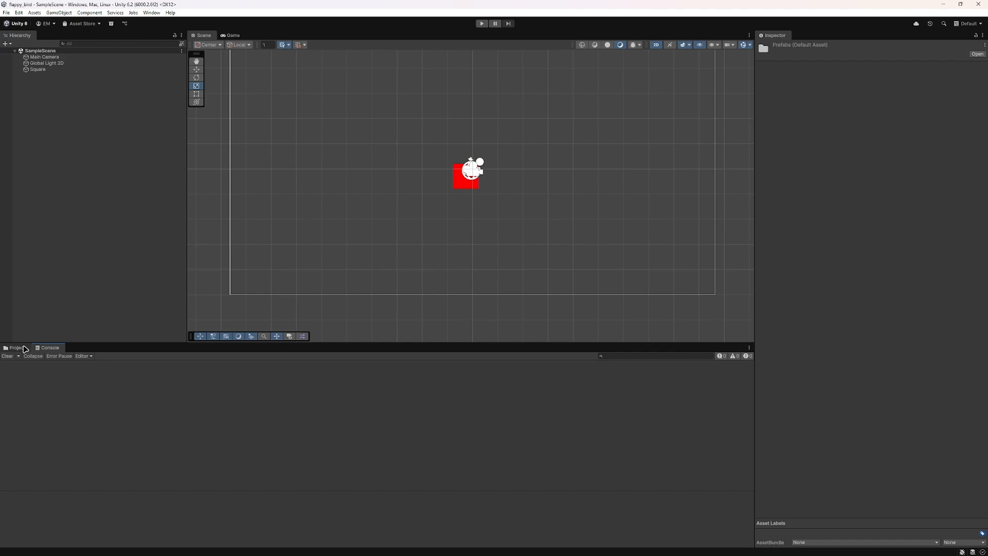
left_click(20, 350)
left_click(28, 406)
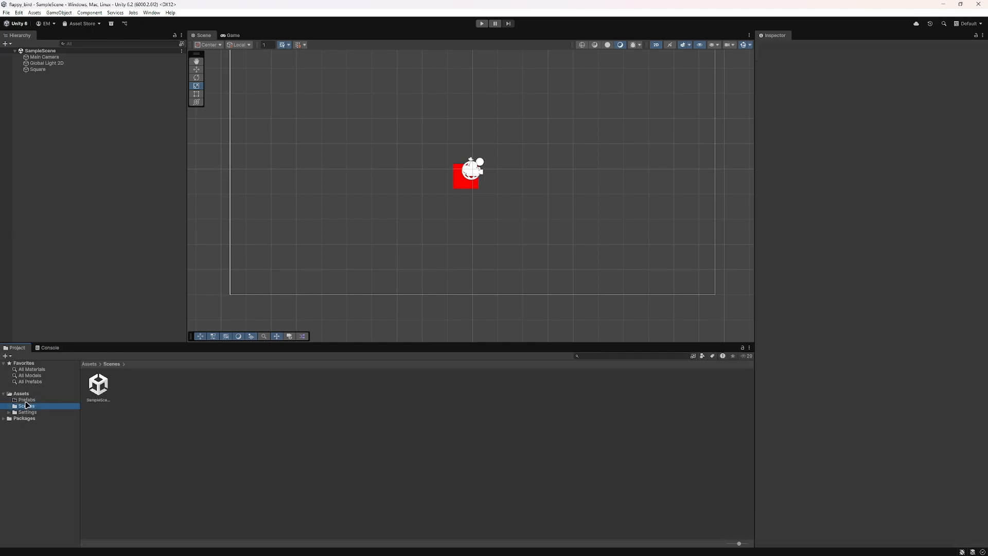
left_click(26, 400)
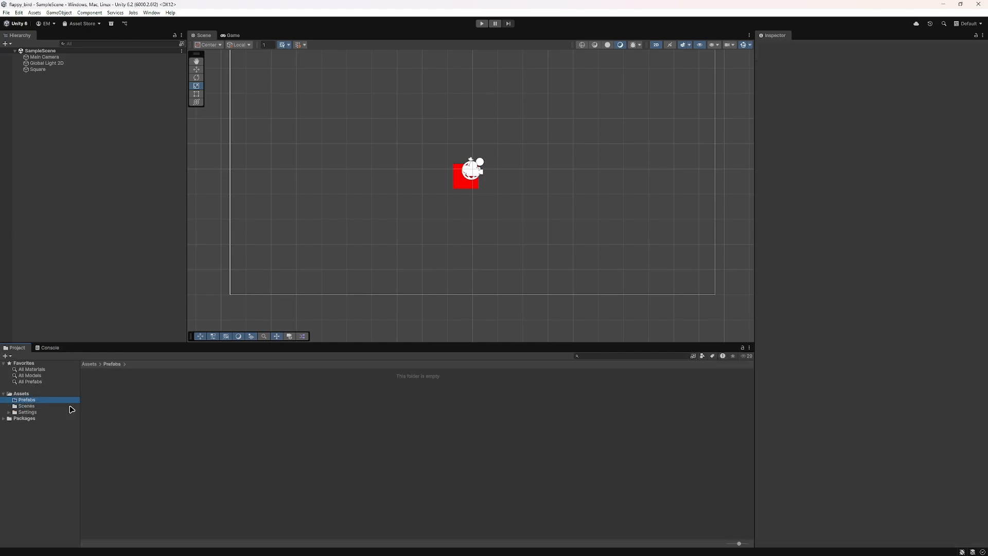
left_click(22, 395)
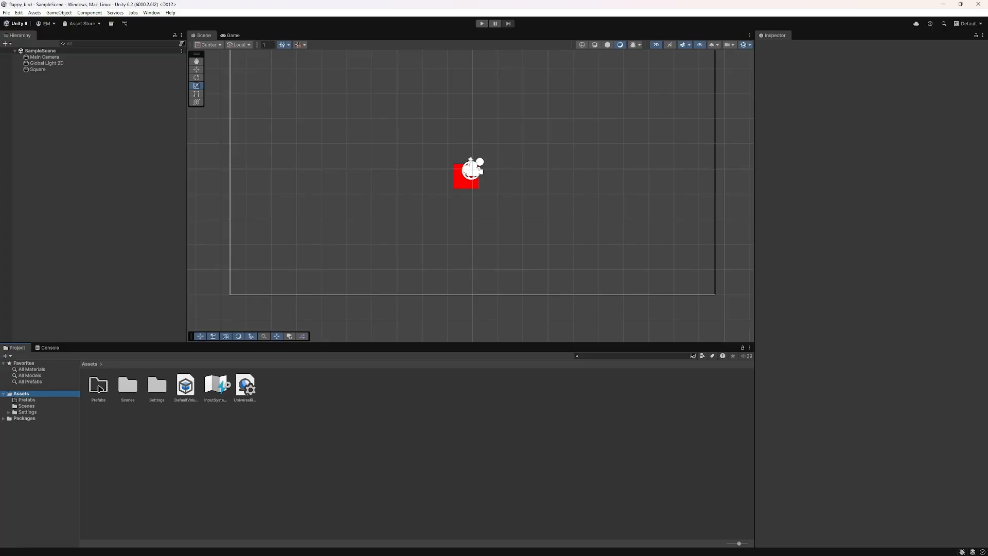
double_click(100, 387)
left_click(34, 408)
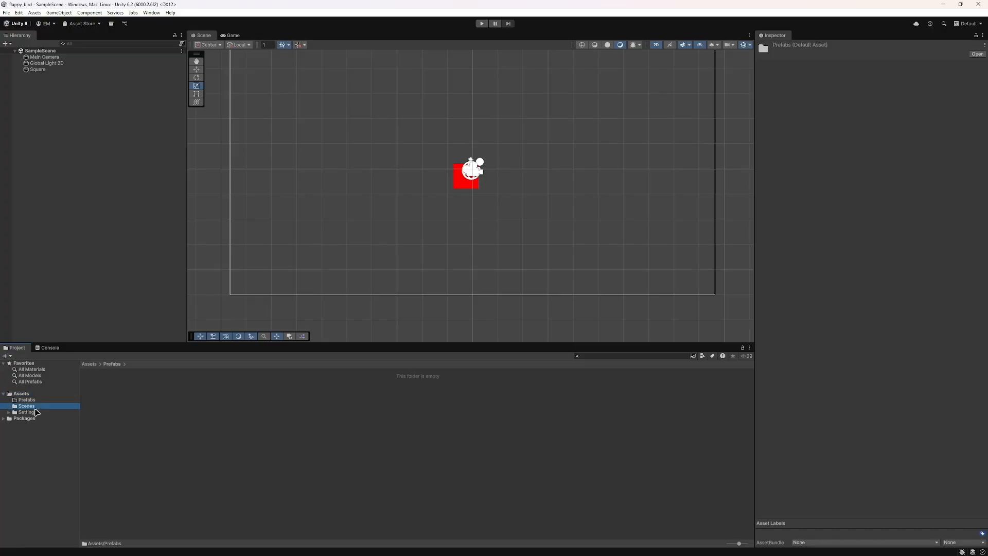
left_click(28, 400)
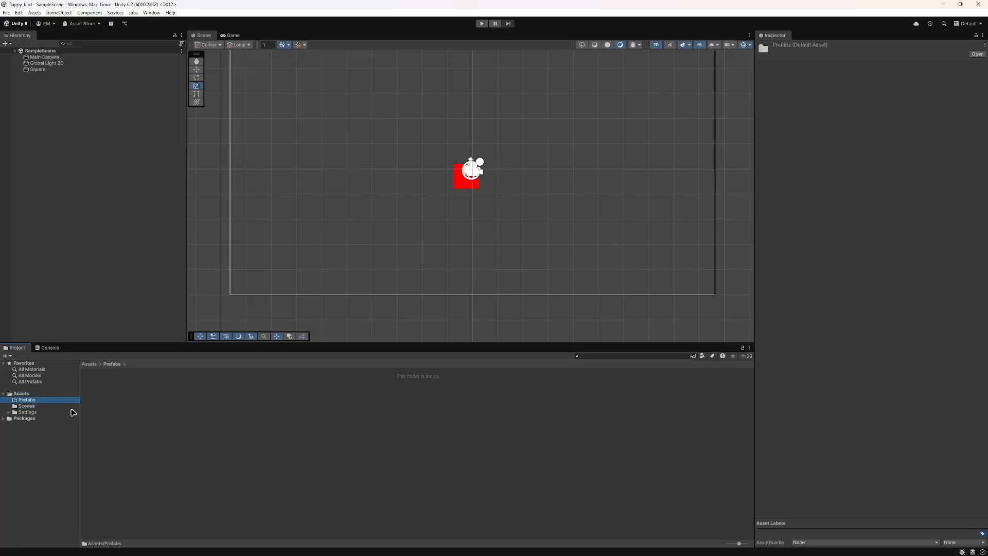
left_click(29, 407)
left_click(30, 400)
Step: Show the Prefabs folder's location in File Explorer and close the Explorer window
right_click(191, 420)
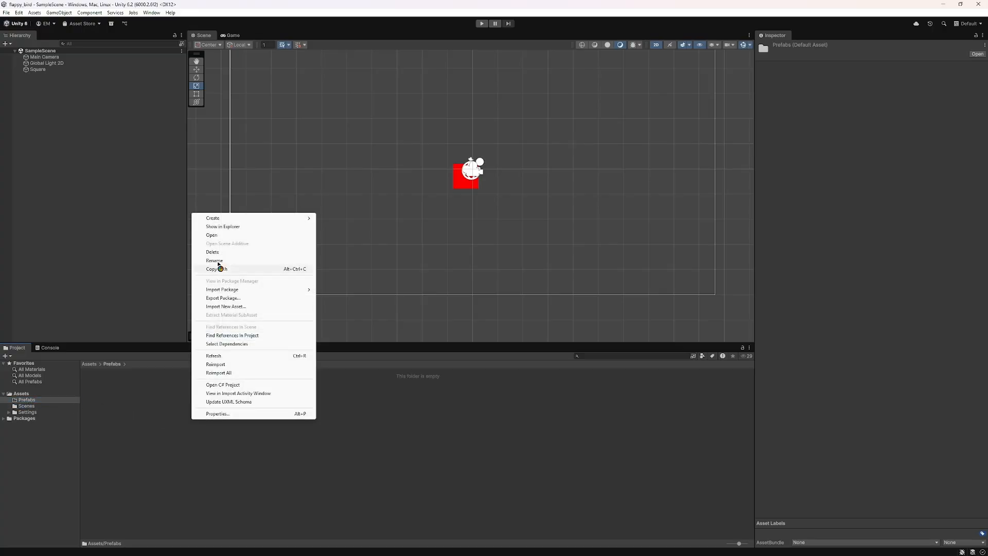
left_click(223, 227)
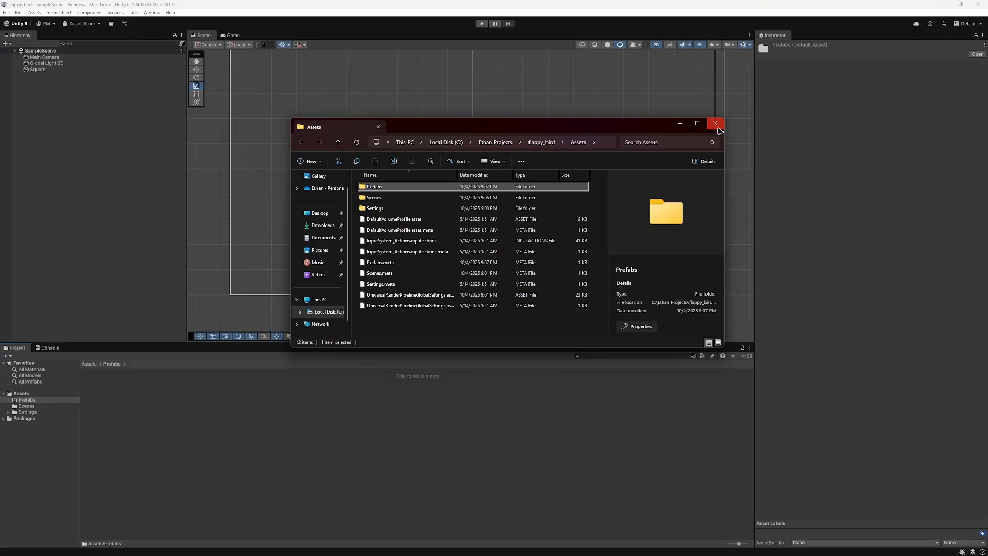
left_click(716, 124)
right_click(130, 426)
mouse_move(149, 222)
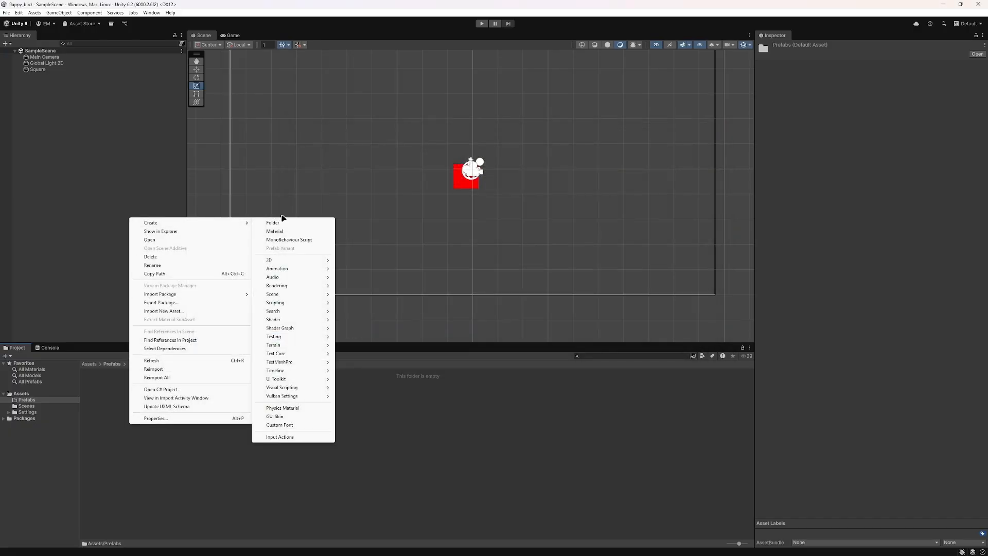
mouse_move(221, 223)
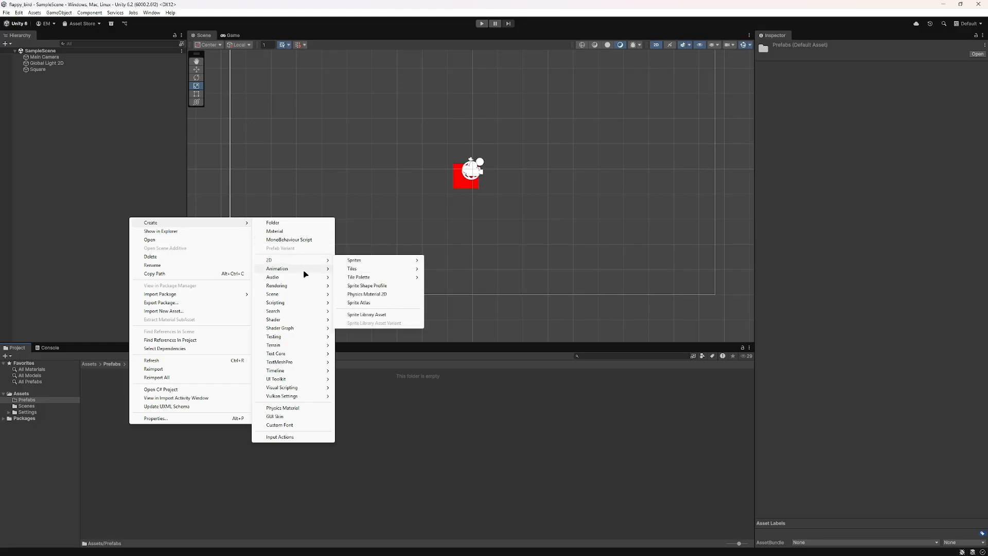
left_click(32, 422)
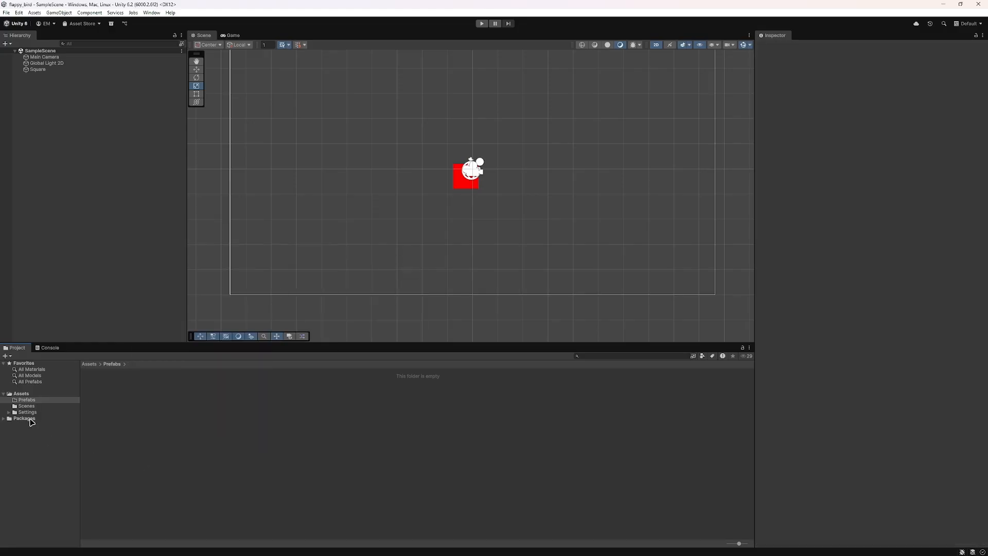
Step: Display the Assets folder's contents and view the Console
left_click(23, 395)
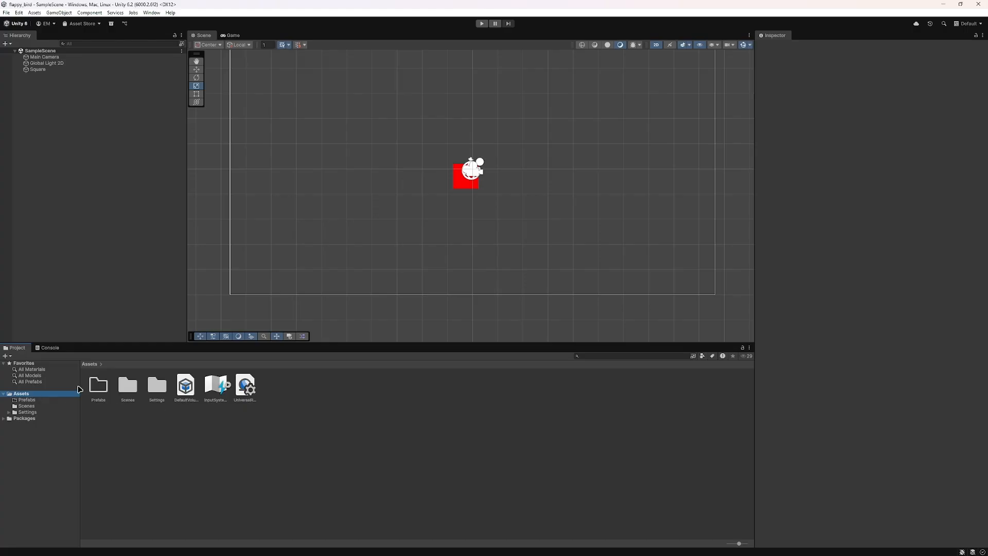
left_click(50, 348)
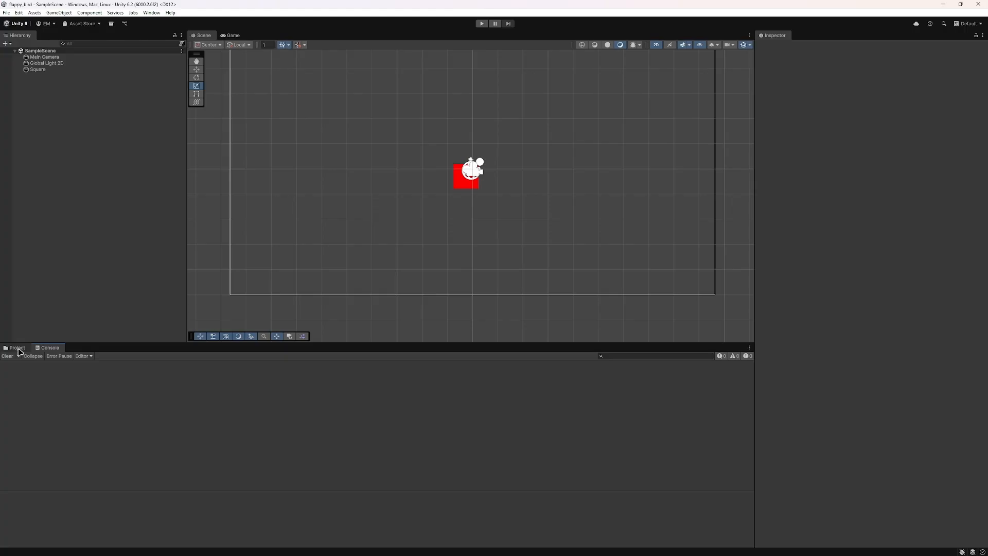
Step: Display the project's assets and look over the object types that can be created in the Hierarchy
left_click(17, 349)
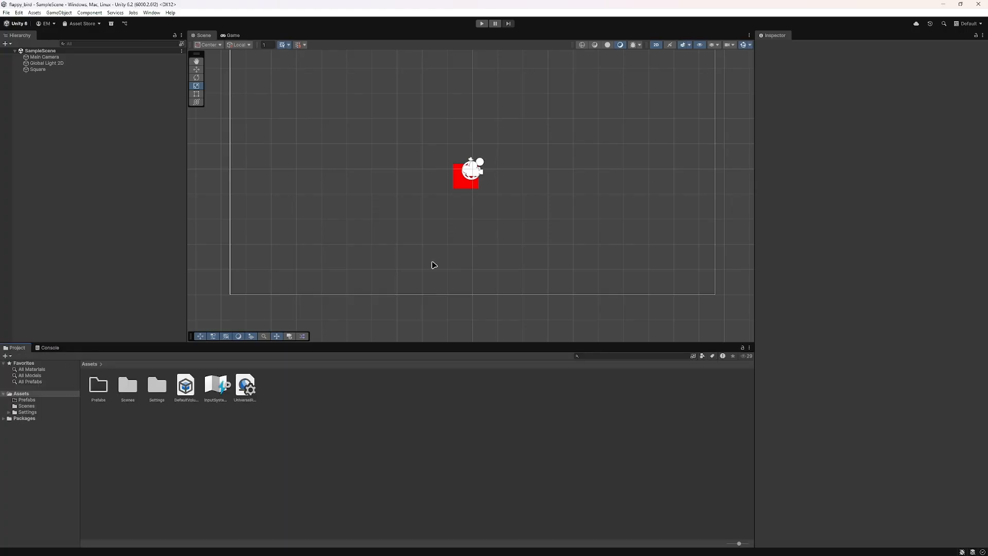
scroll(484, 306, "down", 2)
scroll(484, 306, "up", 1)
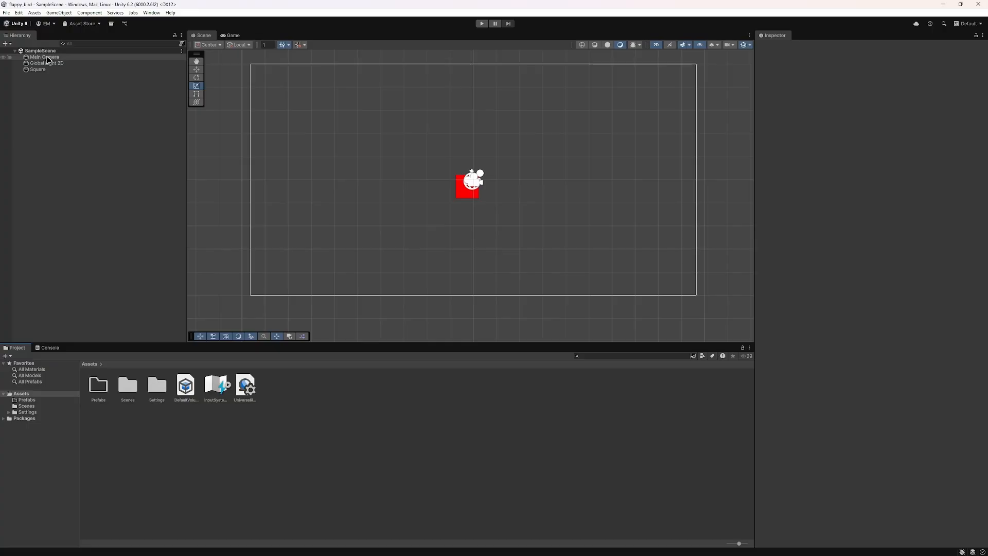
right_click(71, 124)
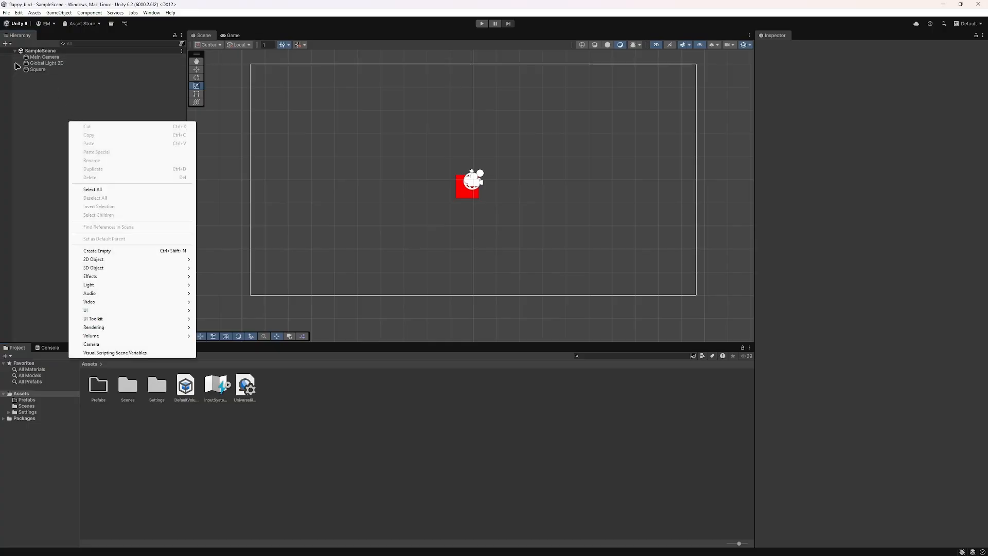
left_click(6, 44)
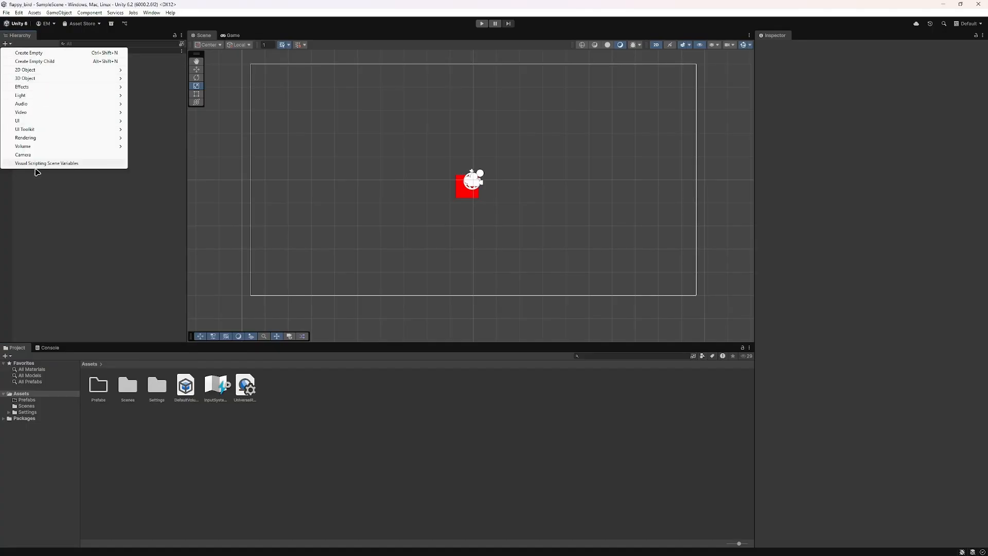
left_click(131, 217)
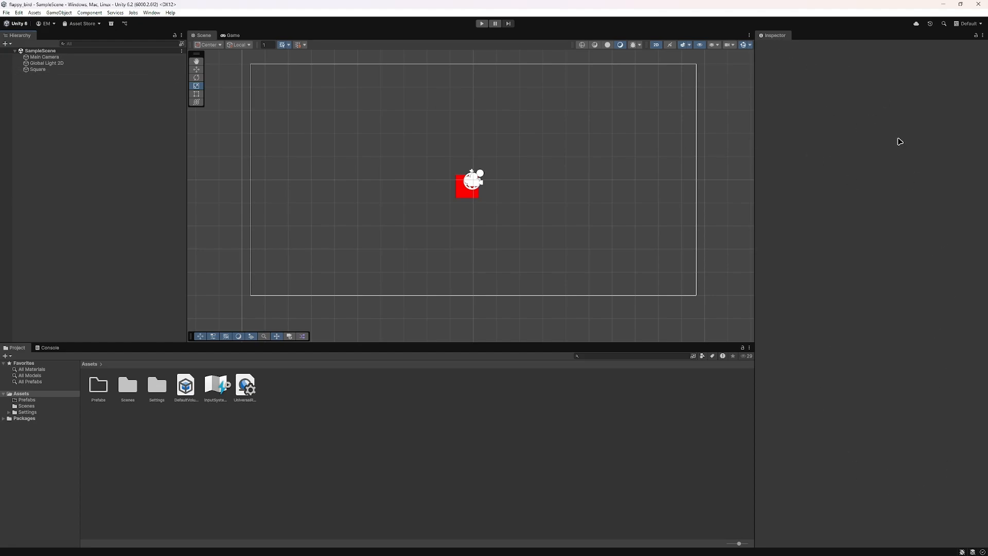
scroll(464, 198, "up", 2)
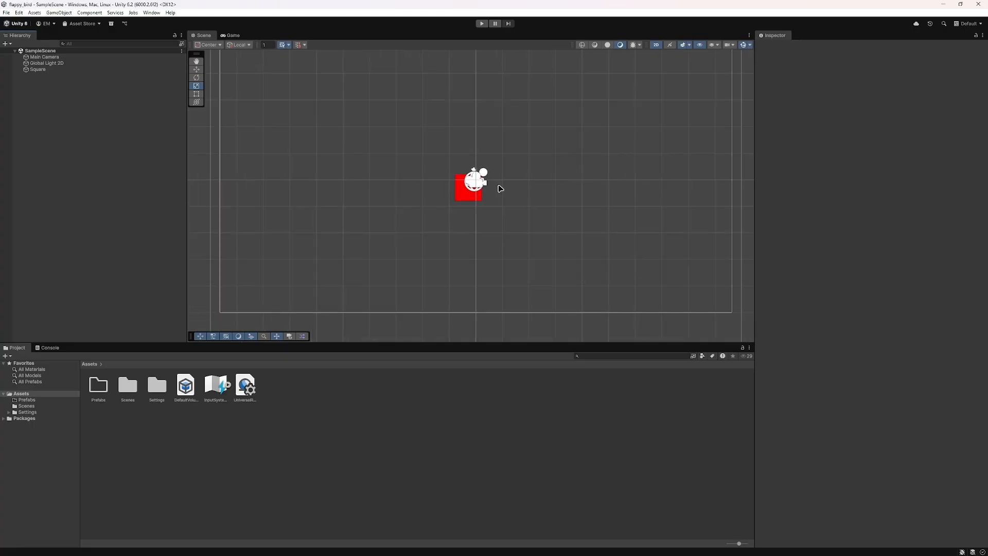
Step: Try shifting the Main Camera's position to X 0.3 and Y 0.03, and undo both changes
left_click(41, 58)
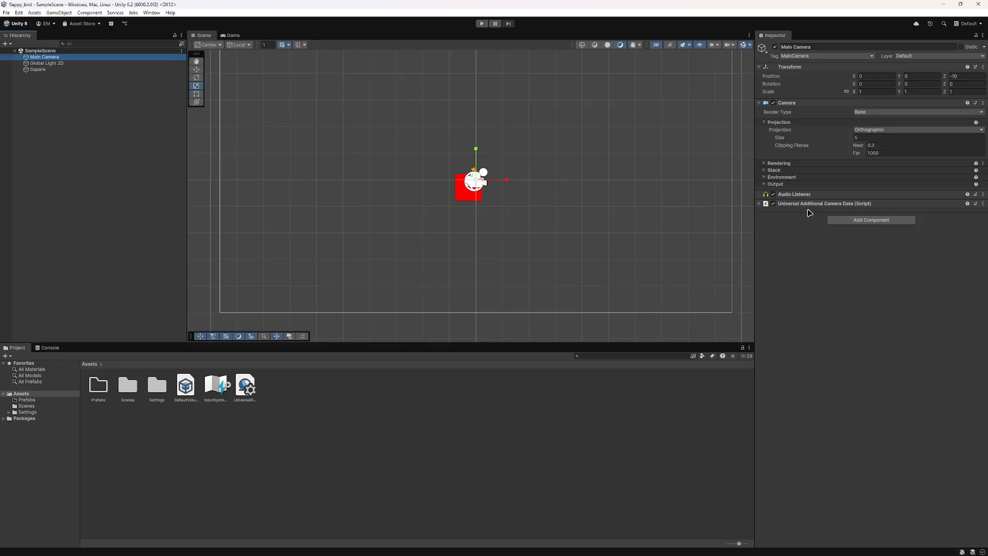
left_click(795, 68)
left_click(795, 67)
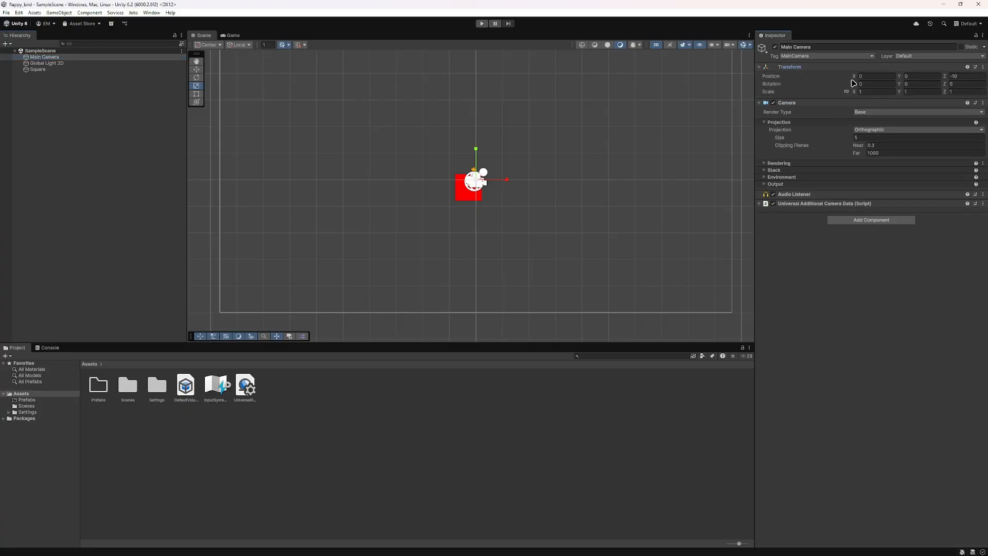
left_click_drag(854, 77, 903, 80)
left_click(900, 77)
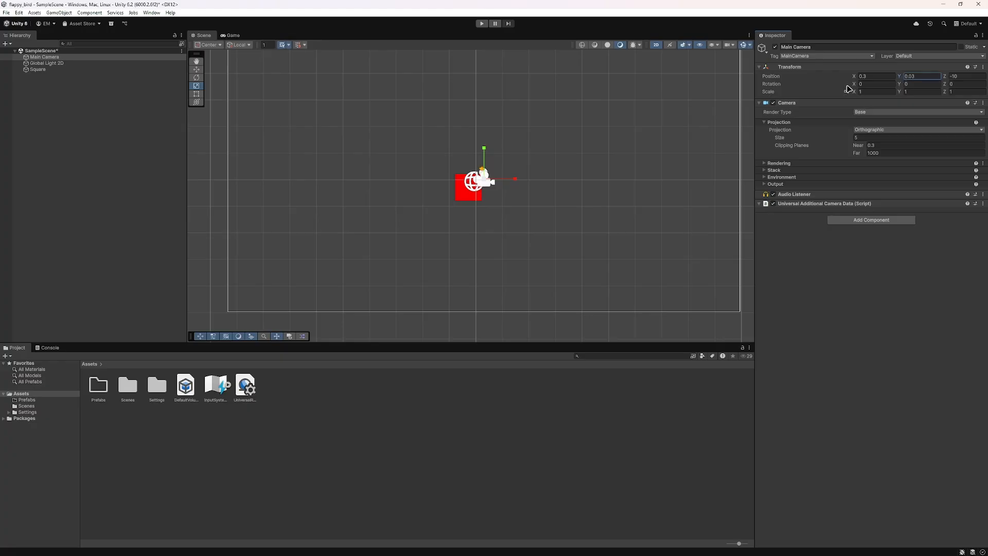
key("ctrl+z")
key("ctrl+z")
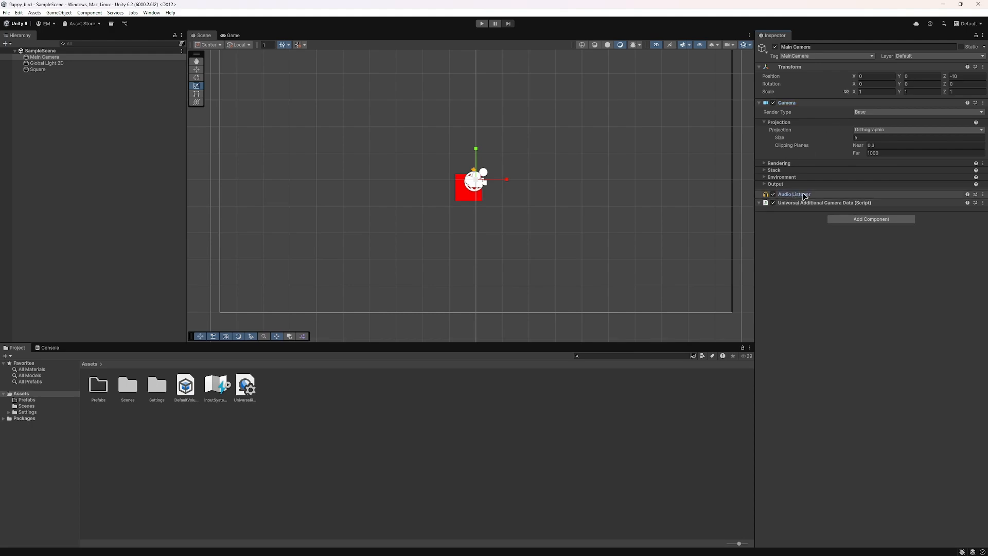
Step: Inspect the components of the Global Light 2D, the Square with its Transform and Sprite Renderer, and the Main Camera
left_click(41, 62)
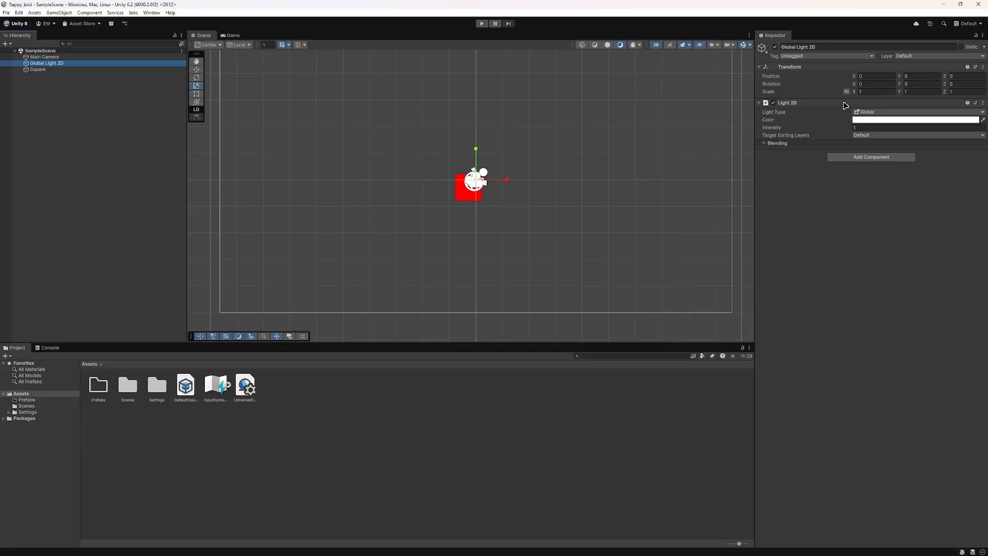
left_click(46, 70)
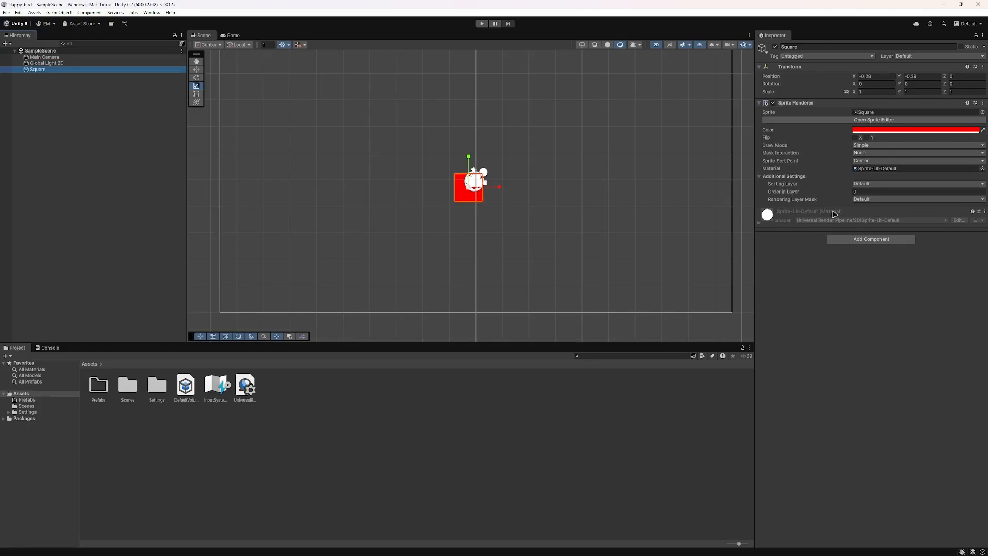
left_click(786, 68)
left_click(786, 67)
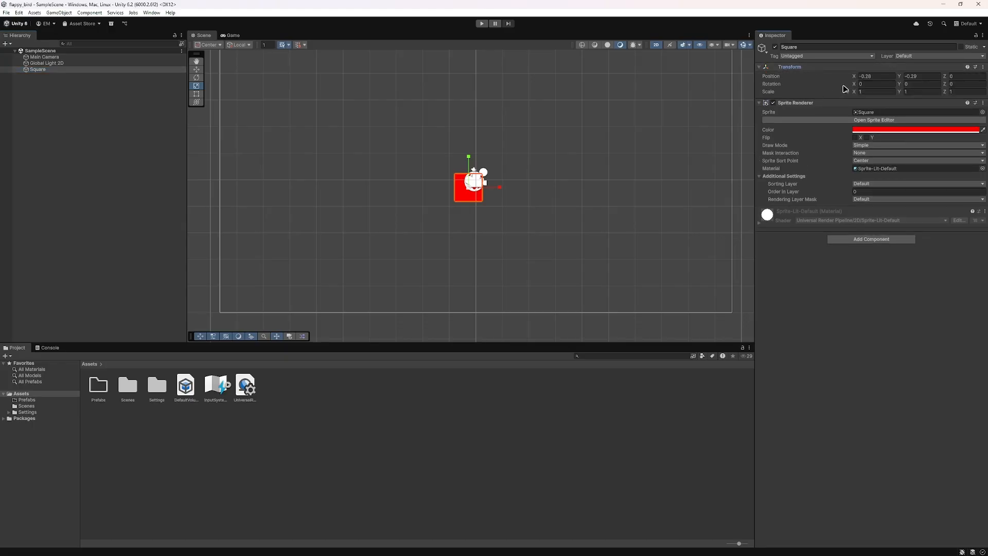
left_click(808, 104)
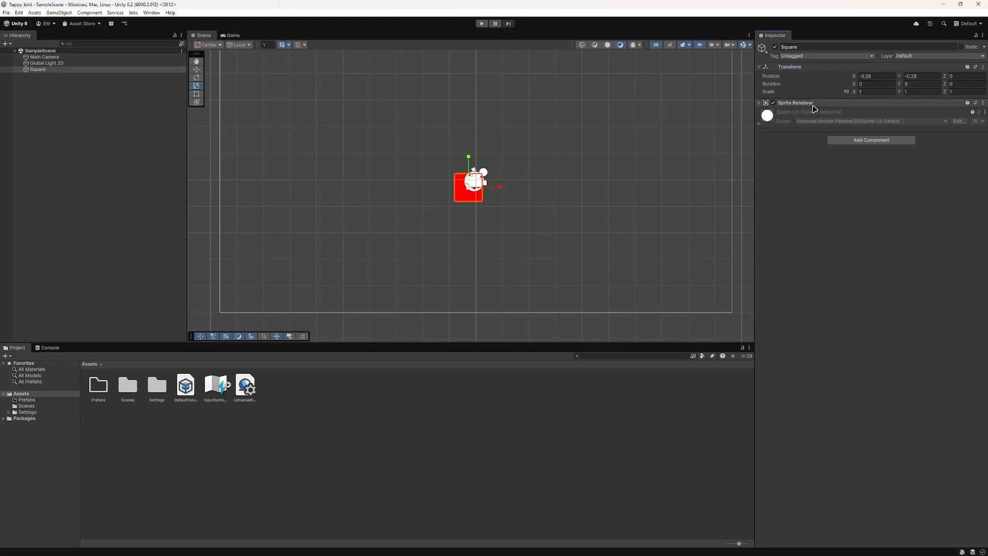
left_click(813, 105)
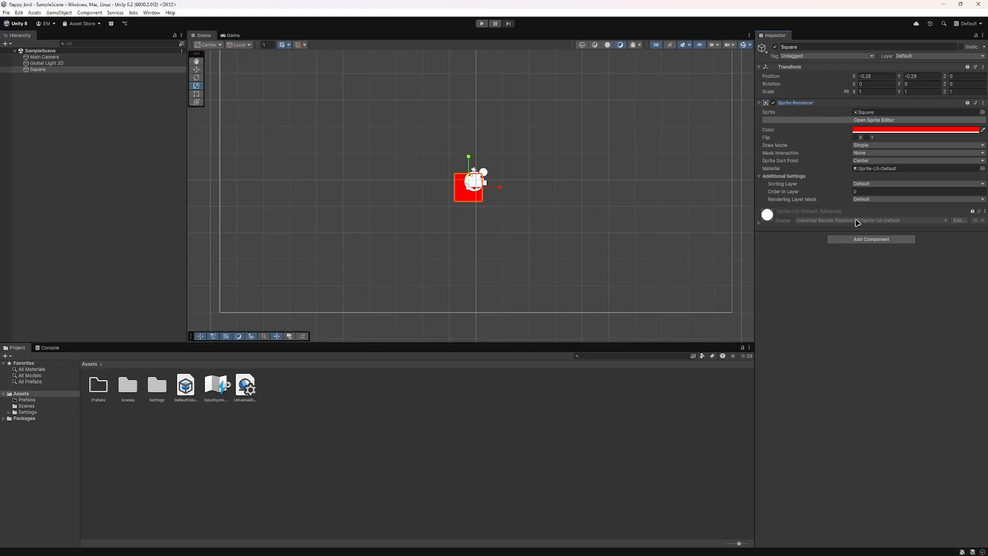
left_click(39, 63)
left_click(44, 57)
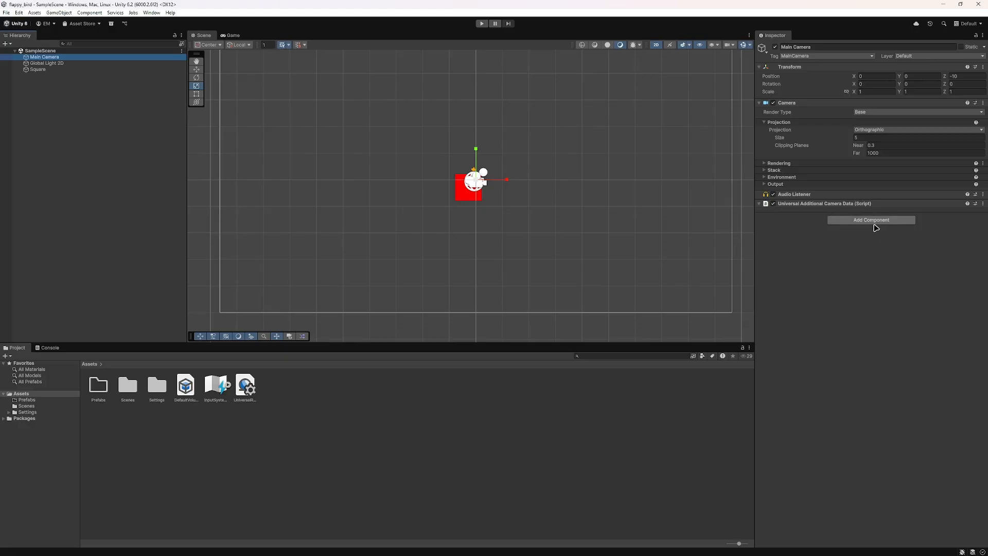
Step: Add a Rigidbody 2D component to the Square
left_click(61, 70)
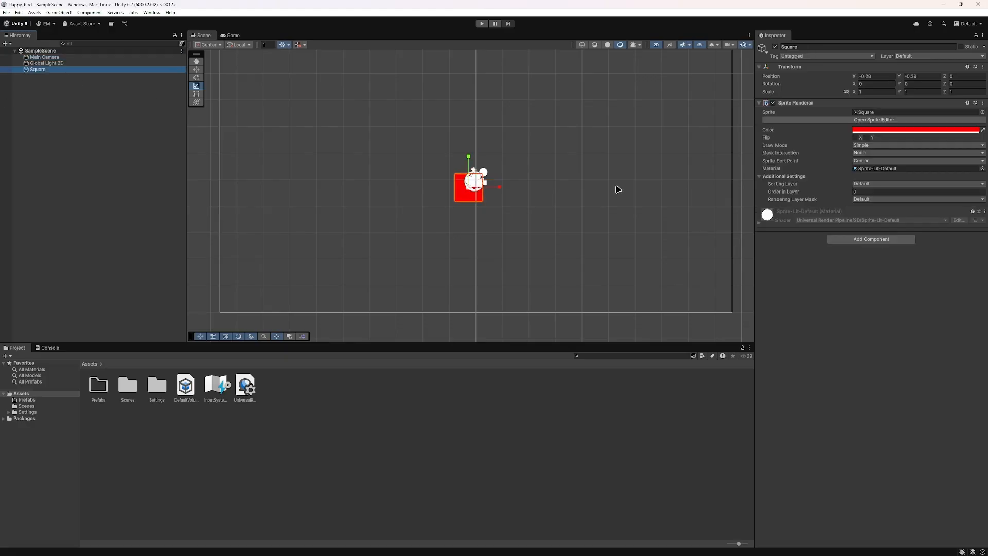
left_click(869, 239)
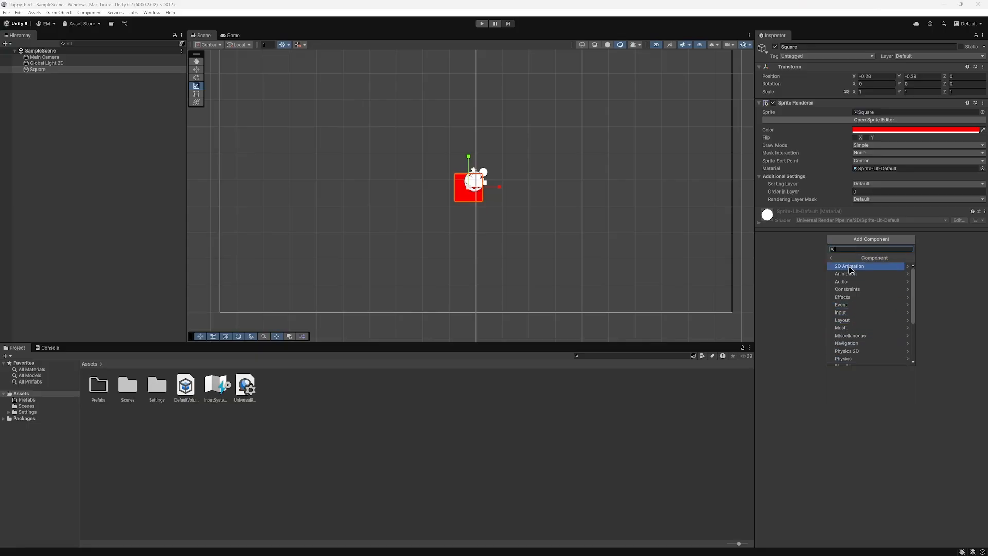
type("ri")
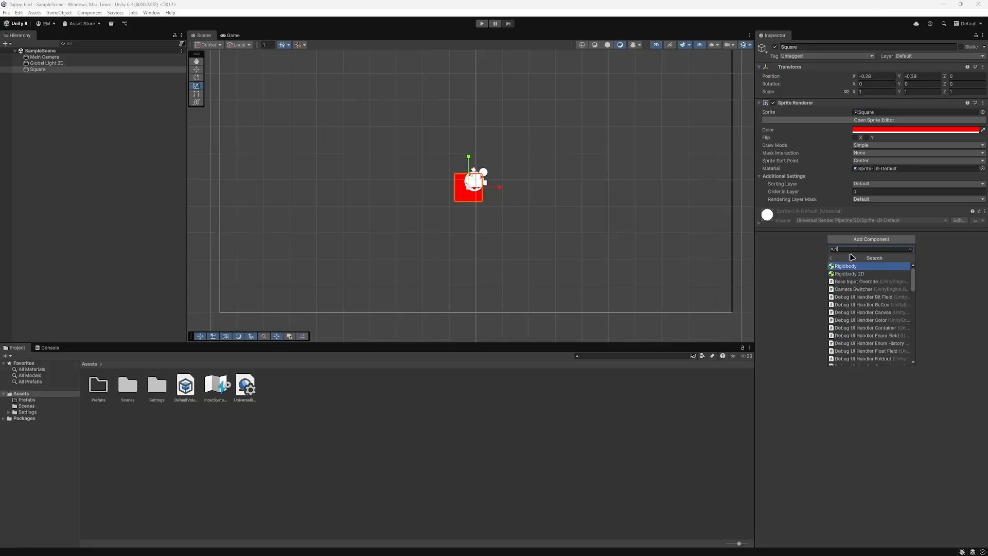
left_click(850, 274)
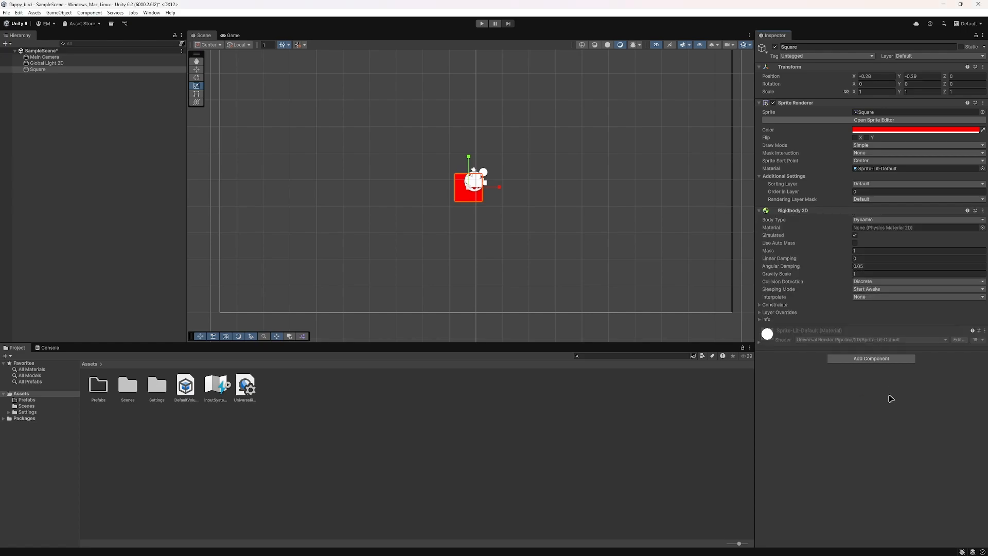
Step: Preview the square in a maximized Game view, restore the layout, and return to the Scene view
double_click(233, 35)
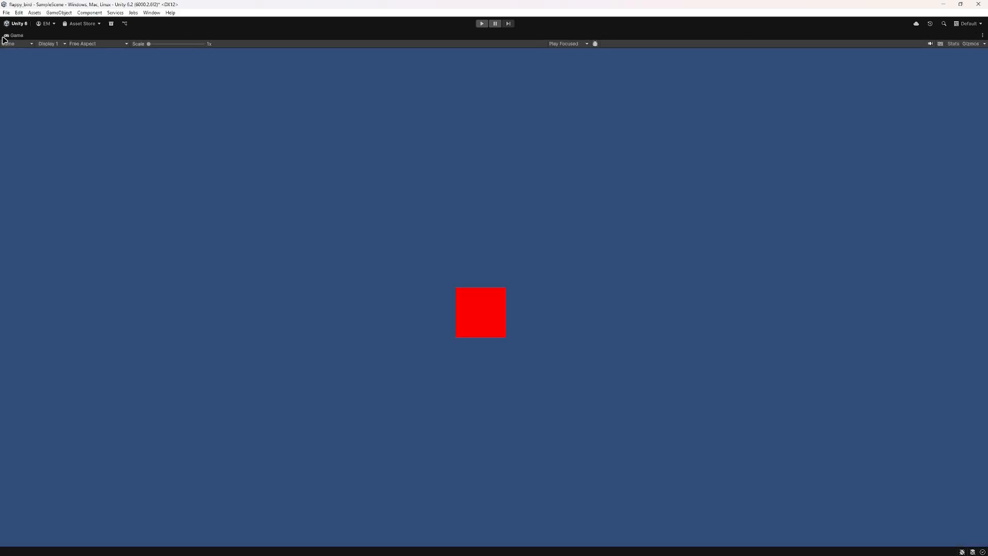
double_click(2, 38)
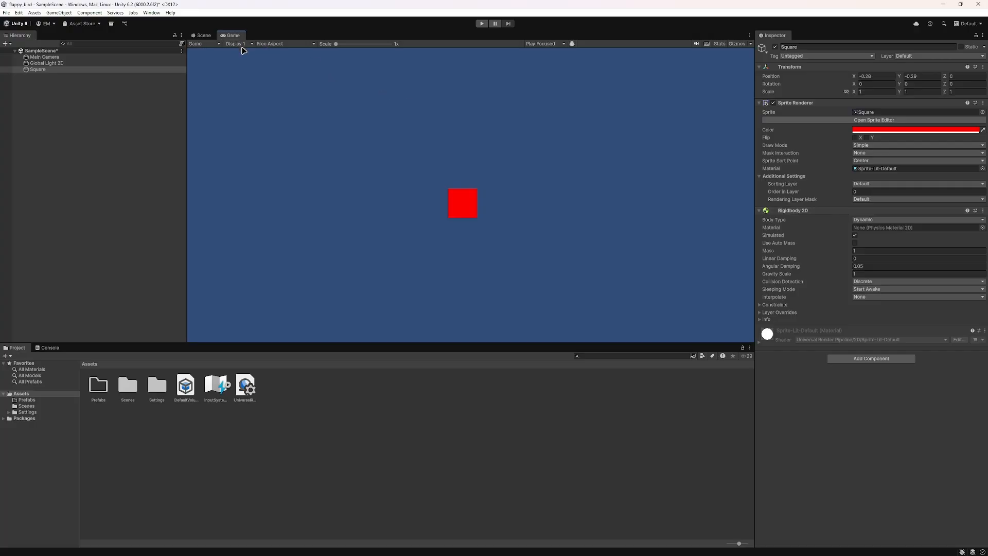
left_click(202, 35)
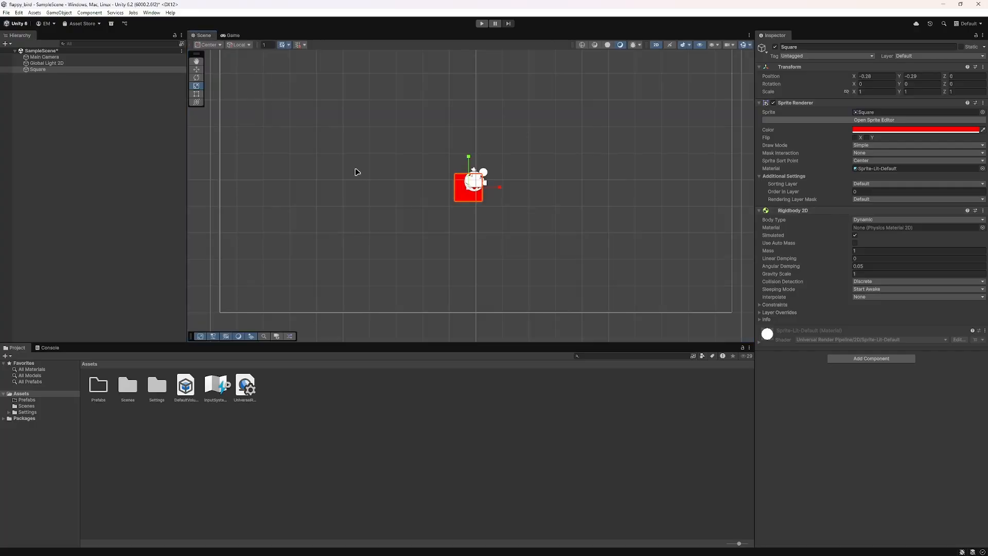
Step: Try a freehand transform of the square in the Scene view and undo it
left_click(460, 199)
left_click(464, 196)
left_click_drag(469, 185, 471, 124)
key("ctrl+z")
Step: Run the game in the Game view to test how gravity affects the square, and stop it
left_click(232, 36)
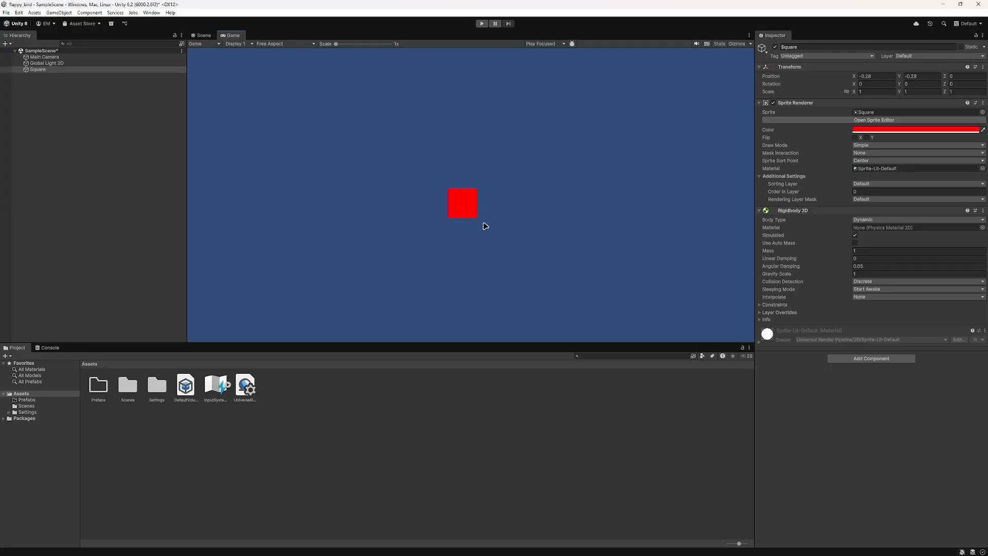
left_click(483, 24)
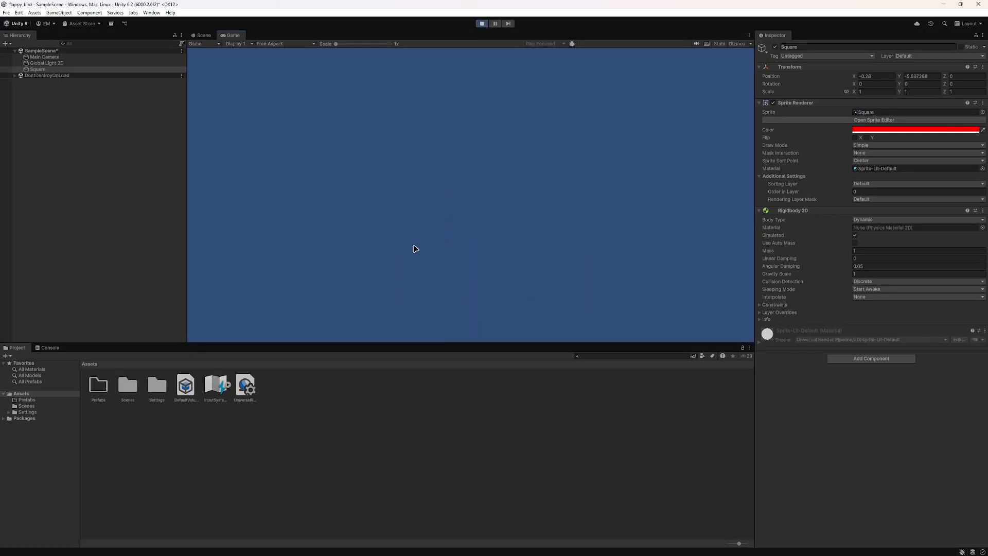
left_click(482, 24)
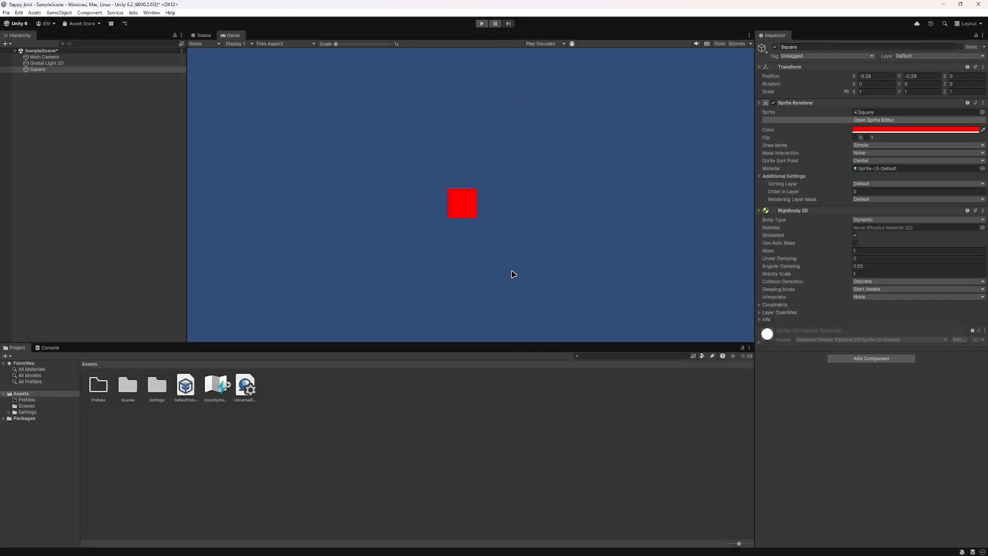
Step: Remove the Square's Rigidbody 2D component and undo the removal
right_click(797, 213)
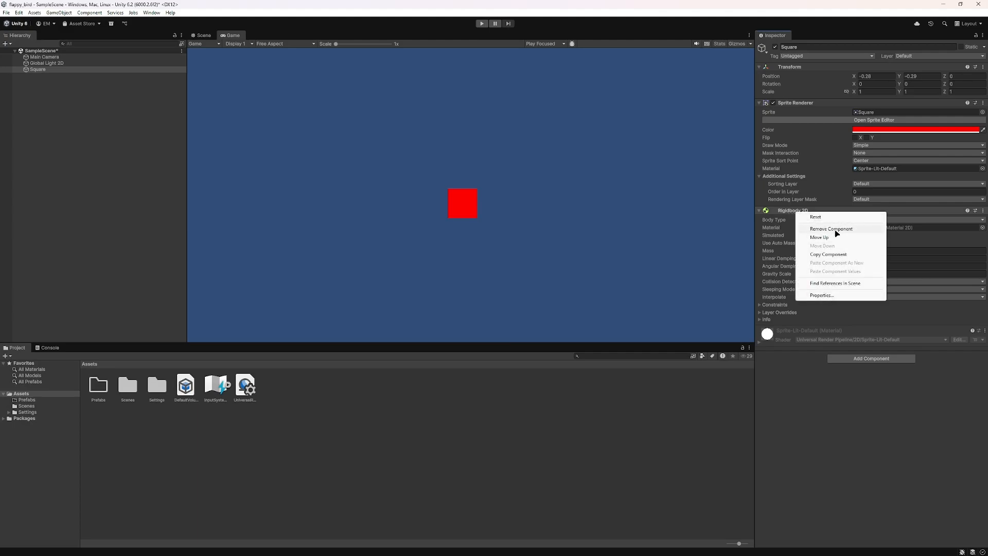
left_click(836, 229)
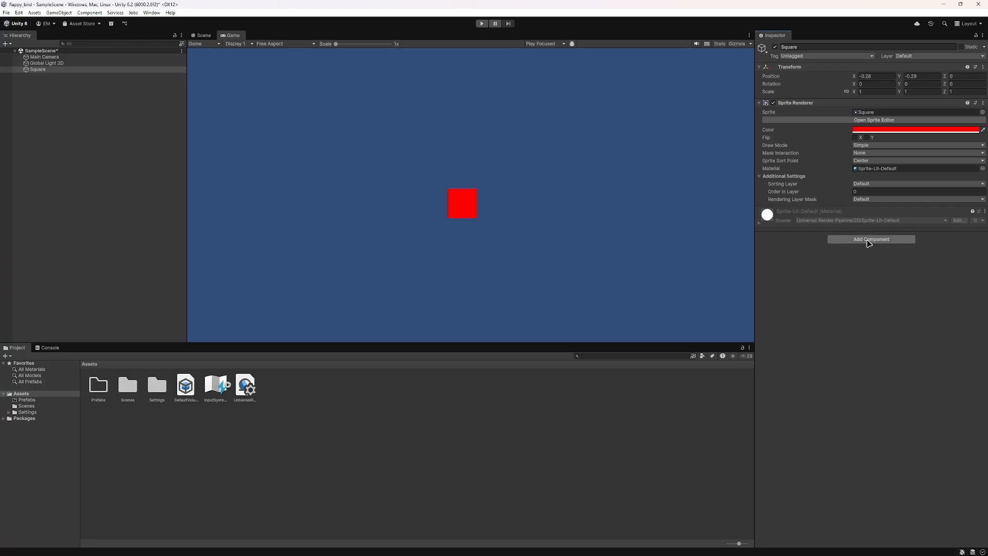
key("ctrl+z")
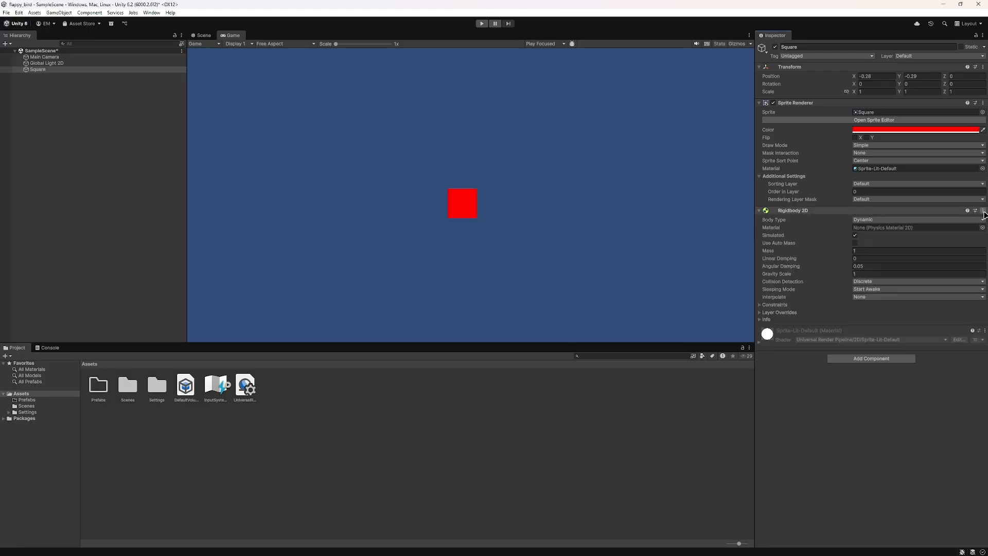
Step: Remove the Rigidbody 2D component from the Square and collapse its material settings
left_click(983, 211)
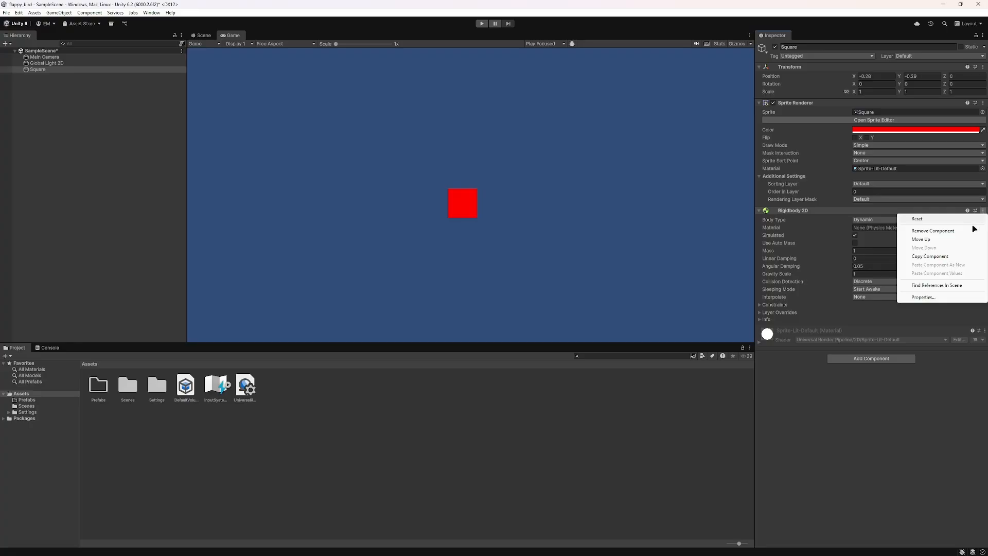
left_click(836, 214)
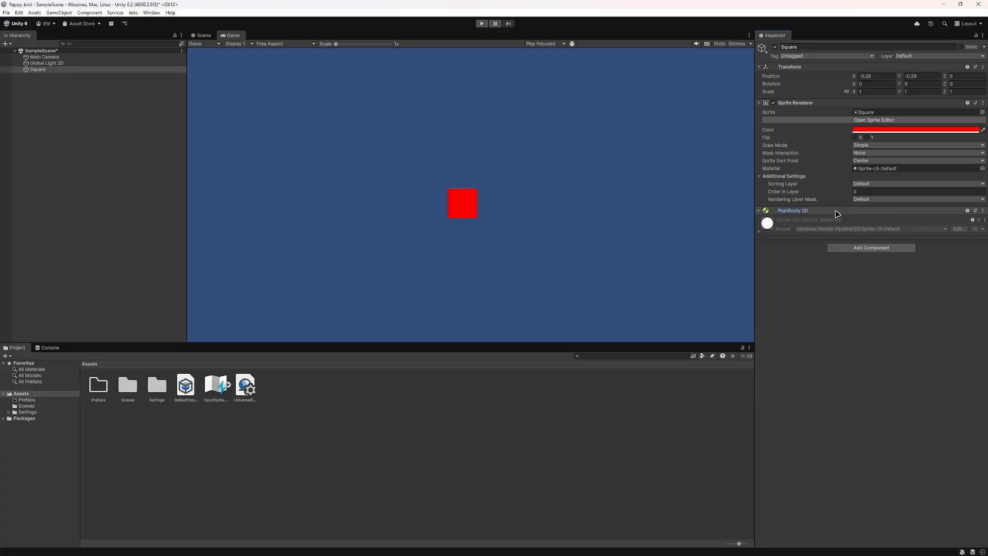
right_click(836, 211)
left_click(826, 216)
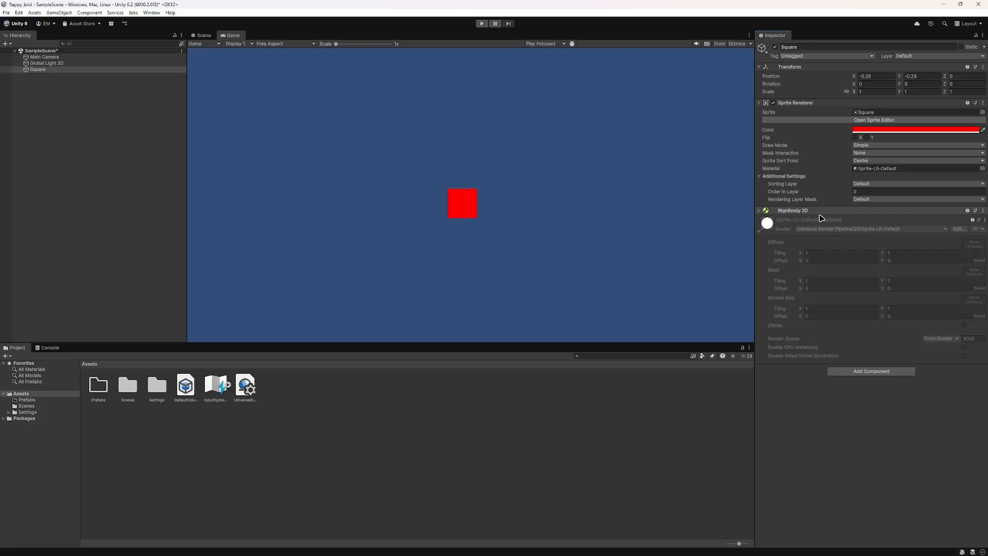
right_click(822, 212)
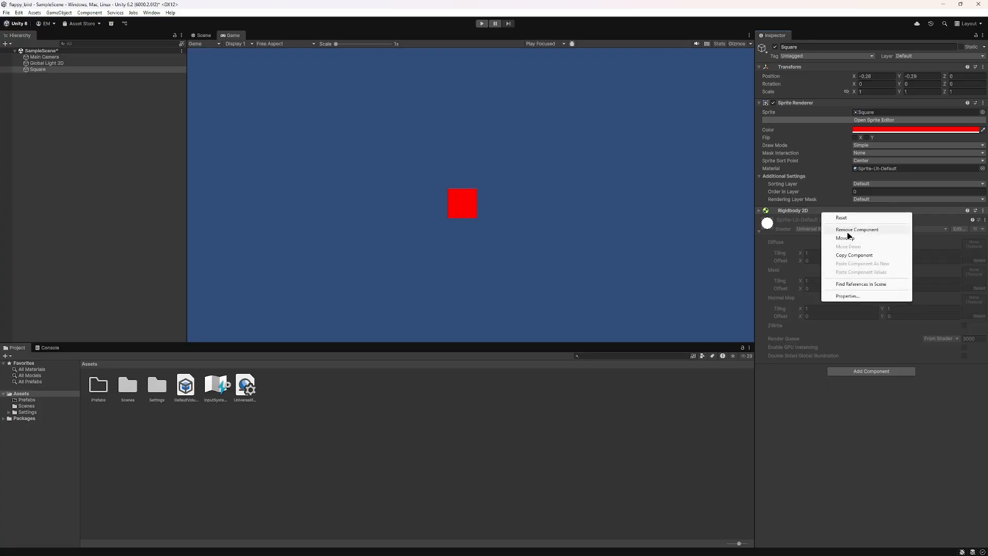
left_click(851, 230)
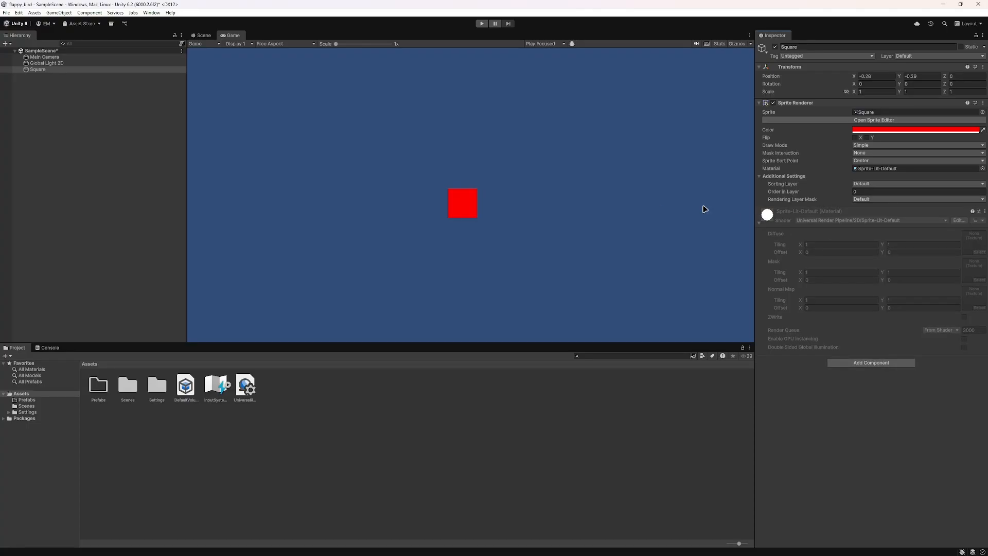
left_click(761, 223)
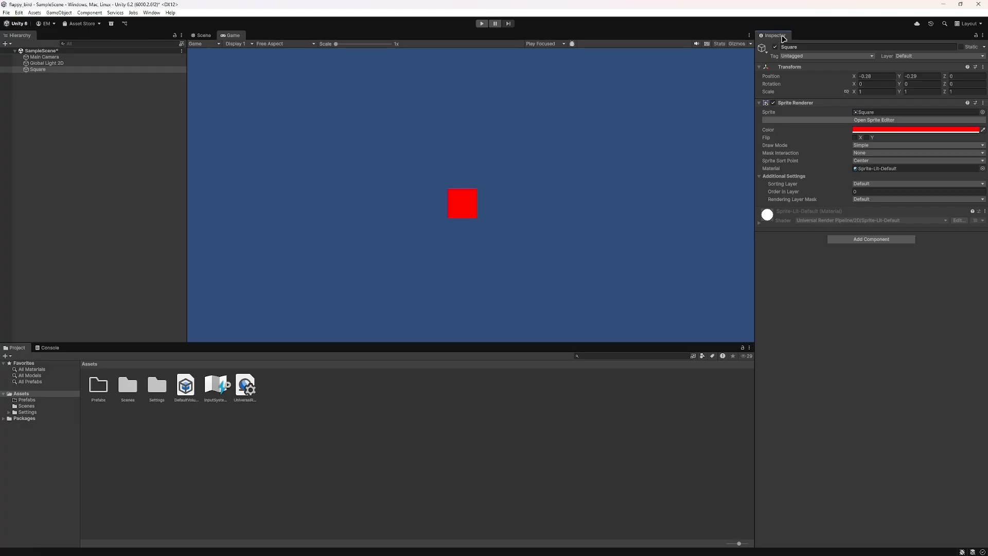
Step: Undock the Inspector panel, dock it again beside the Game view, and make it slightly wider
left_click_drag(783, 39, 714, 222)
left_click_drag(765, 41, 984, 101)
left_click_drag(909, 183, 723, 179)
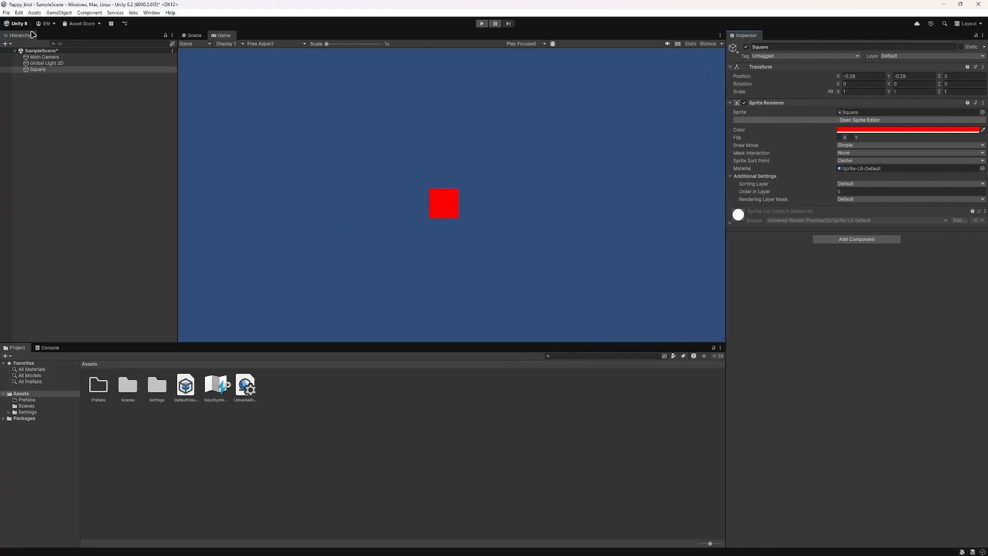
Step: Undock the Hierarchy panel, dock it again beside the Game view, and make it narrower
left_click_drag(21, 40, 43, 101)
left_click_drag(26, 39, 4, 47)
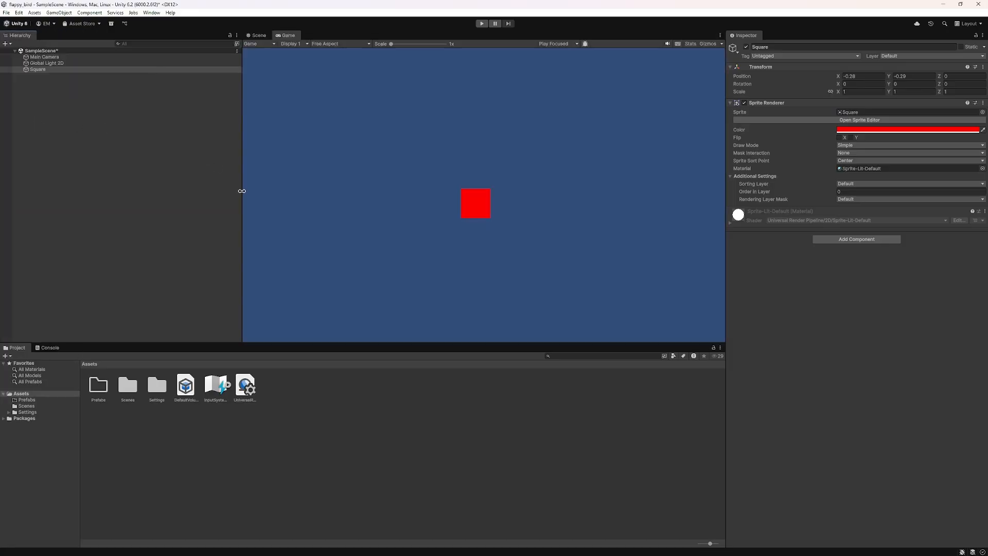
left_click_drag(242, 191, 132, 190)
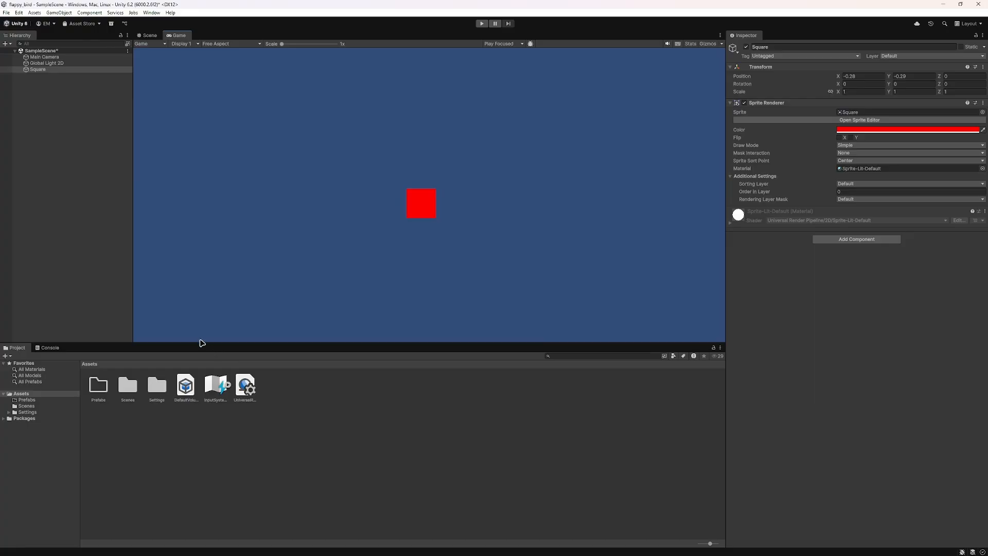
Step: Adjust the Project panel's height and the Hierarchy's width, and narrow the Inspector panel to enlarge the Game view
left_click_drag(200, 344, 315, 352)
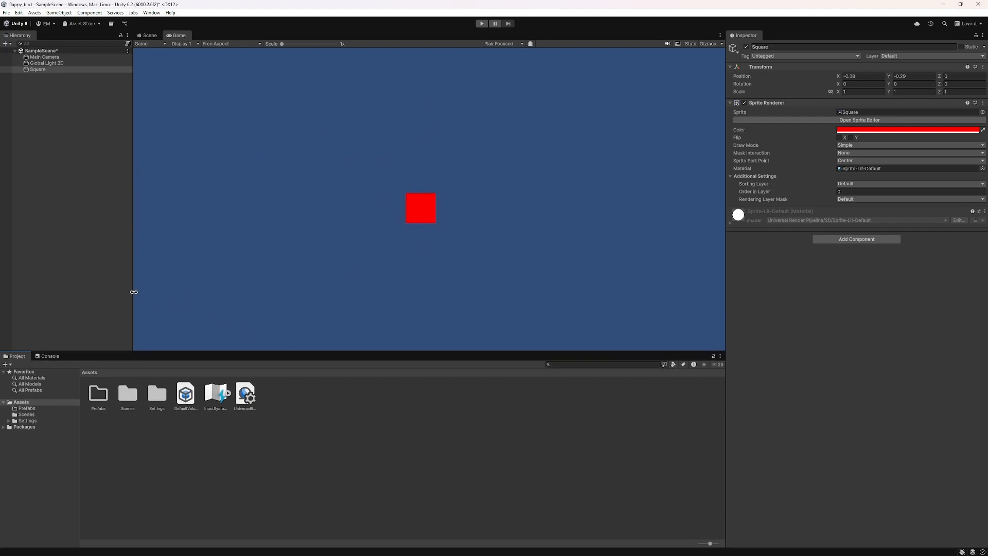
left_click_drag(133, 292, 2, 272)
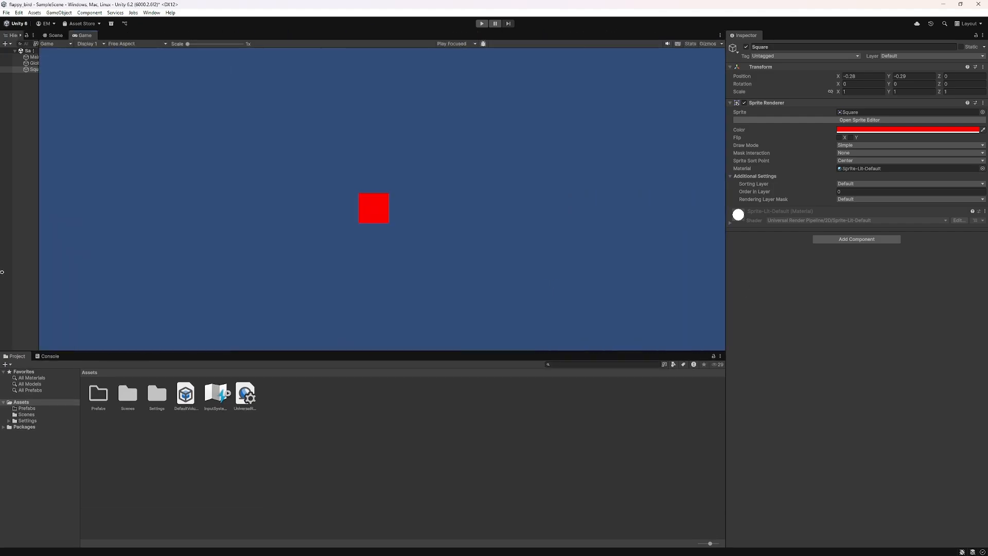
left_click_drag(223, 358, 181, 318)
left_click_drag(38, 257, 146, 267)
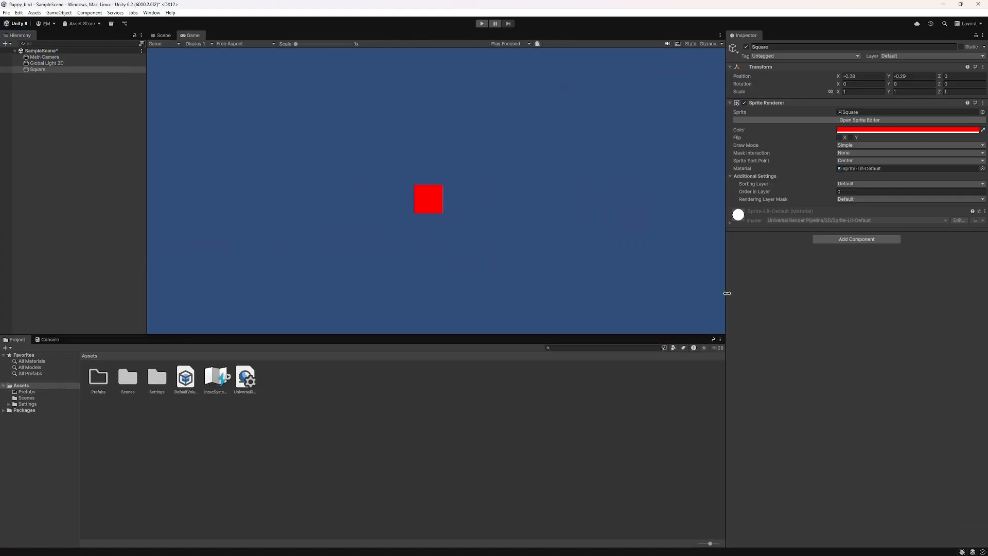
left_click_drag(725, 295, 798, 301)
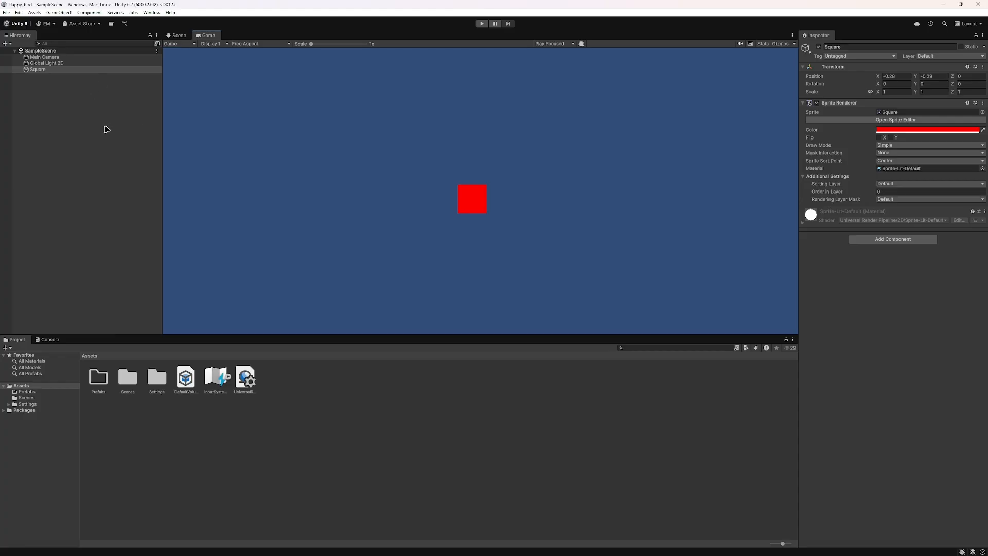
left_click_drag(180, 335, 211, 367)
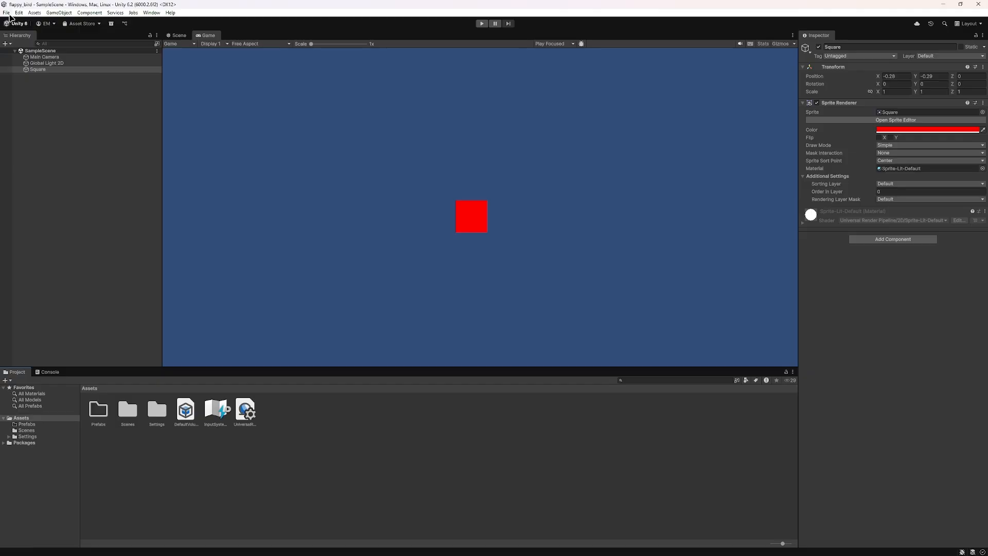
Step: Examine the editor's GameObject commands and compare them with the object creation options offered in the Hierarchy
left_click(8, 13)
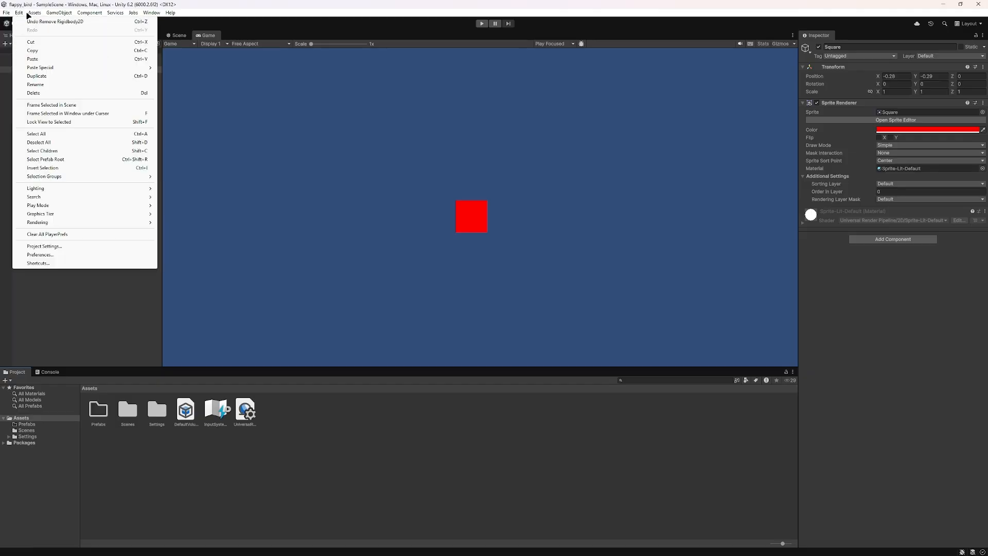
mouse_move(53, 15)
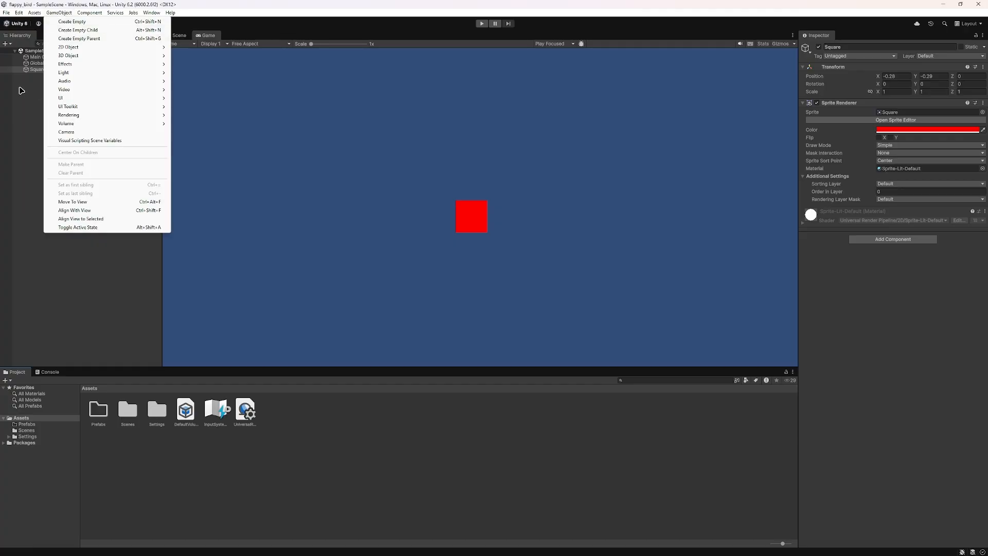
left_click(5, 44)
left_click(84, 306)
right_click(83, 302)
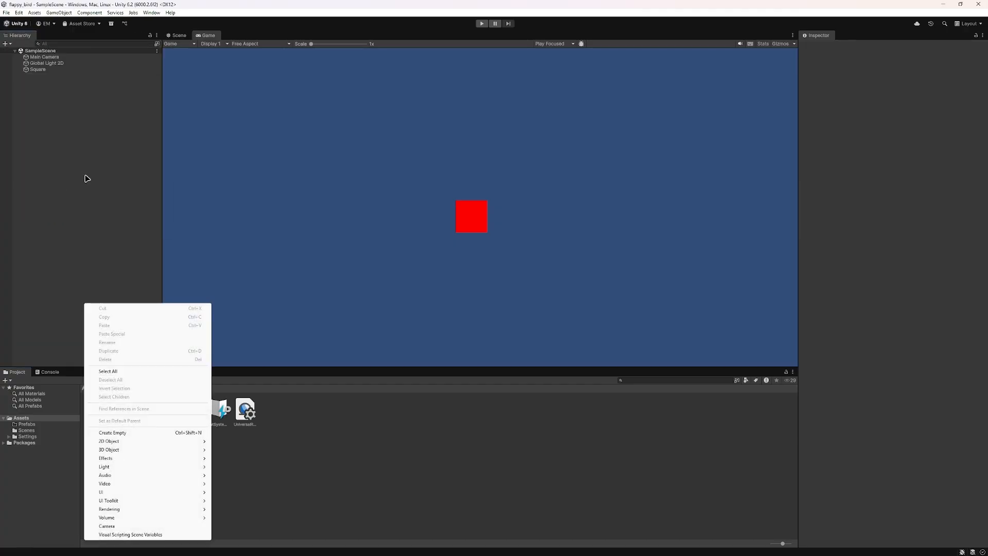
right_click(52, 174)
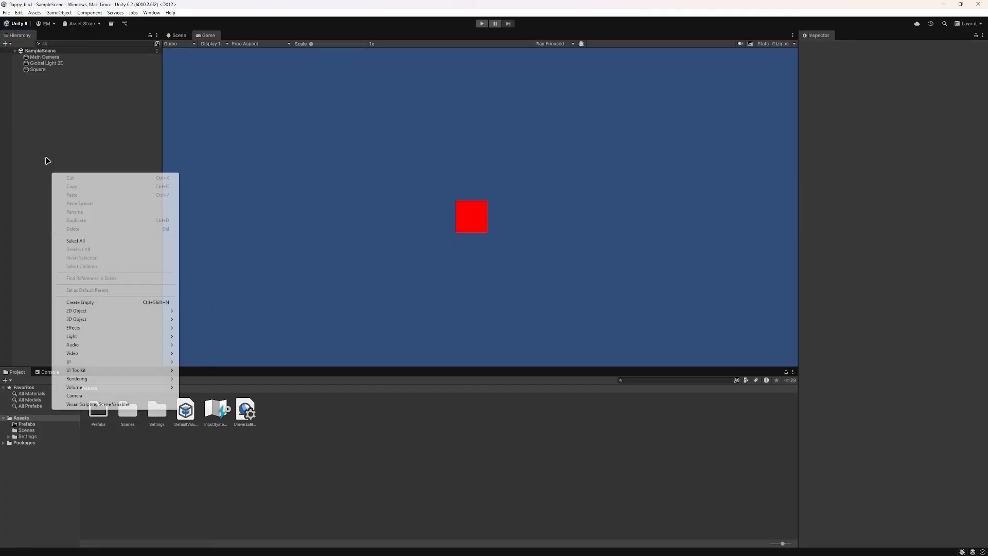
left_click(82, 16)
mouse_move(65, 15)
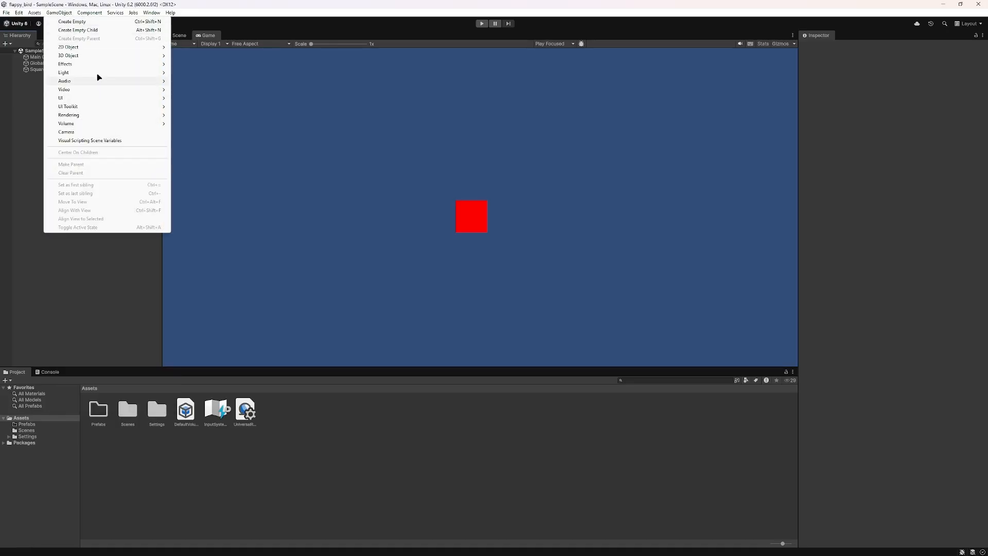
mouse_move(98, 16)
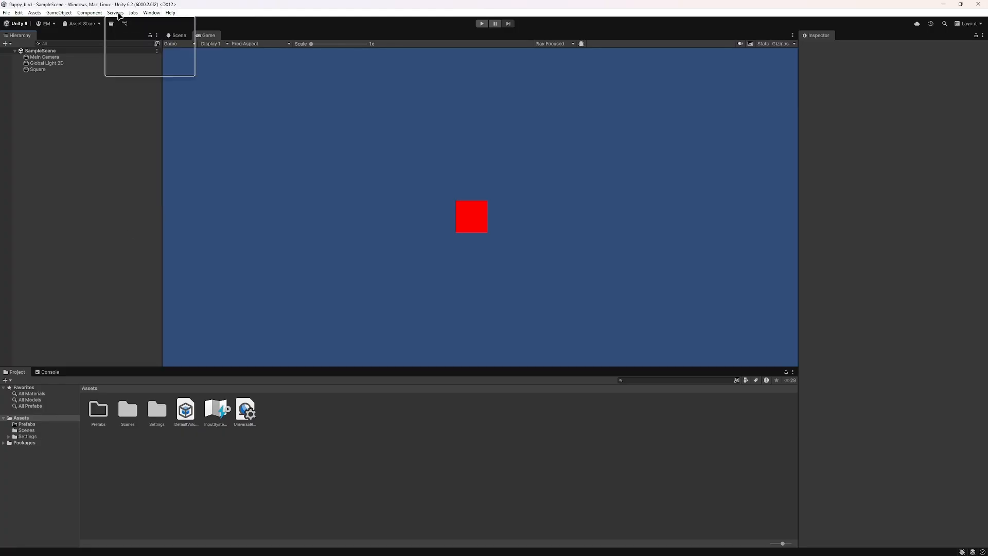
Step: Switch the editor to the 2 by 3 layout, followed by the 4 Split layout
mouse_move(172, 14)
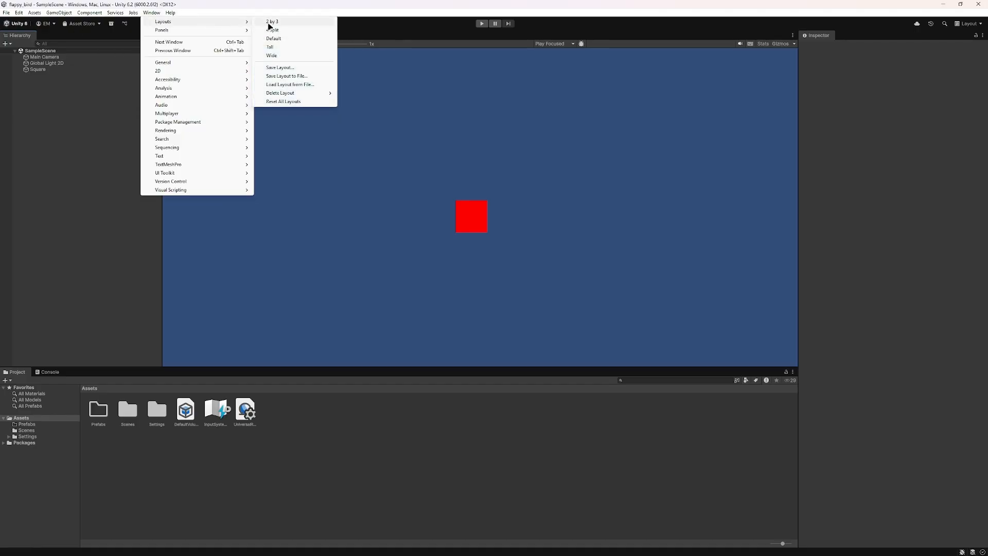
left_click(271, 22)
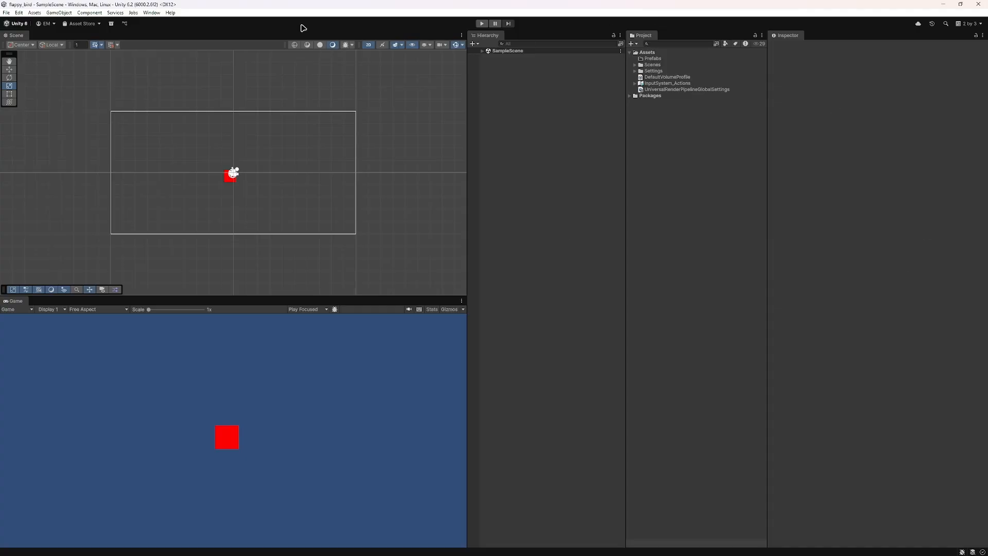
left_click(152, 12)
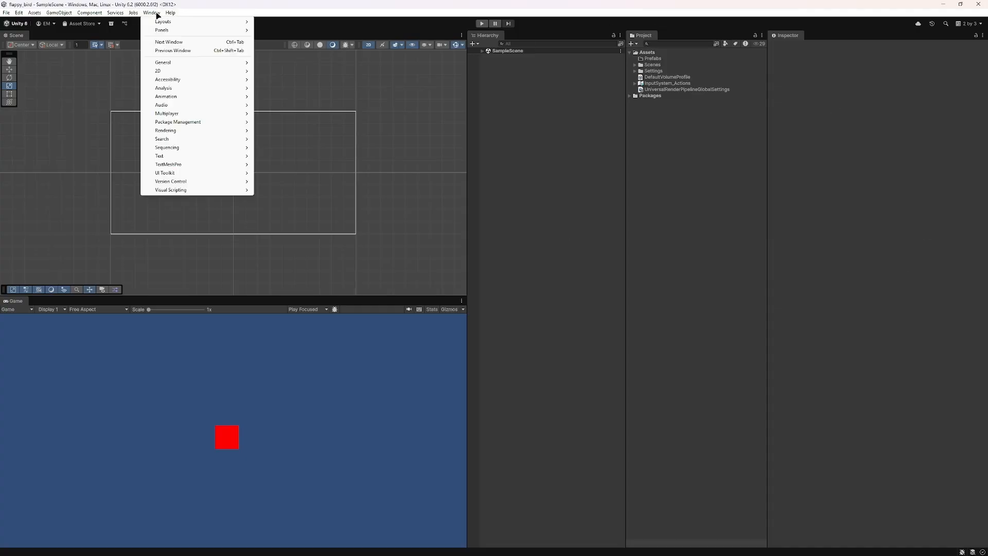
mouse_move(162, 22)
left_click(266, 31)
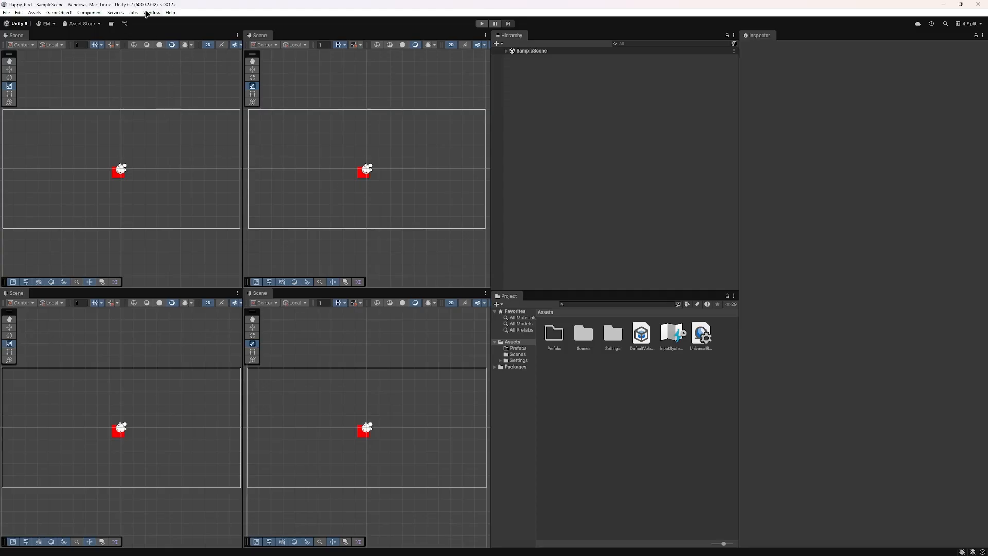
Step: Apply the Default editor layout, followed by the Tall layout
left_click(146, 13)
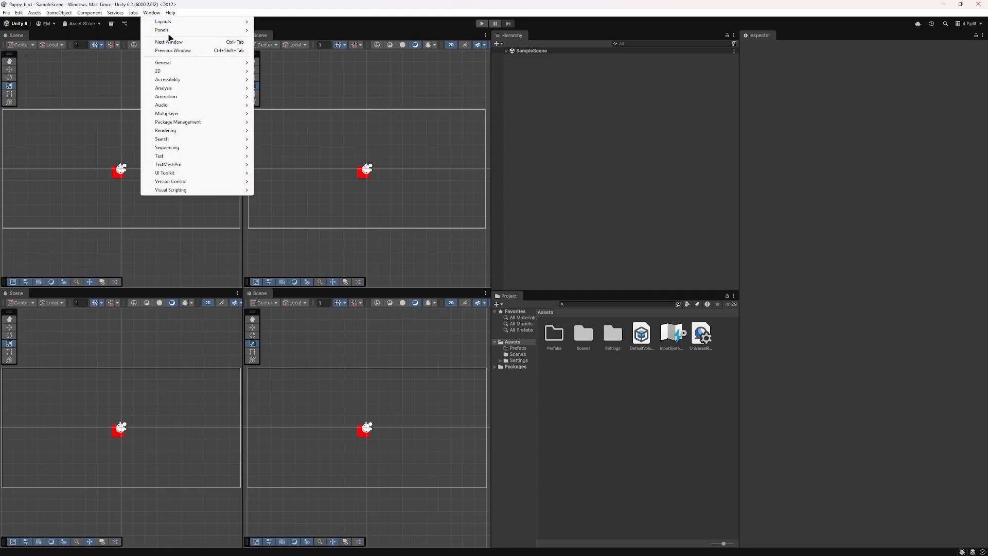
mouse_move(162, 22)
left_click(290, 39)
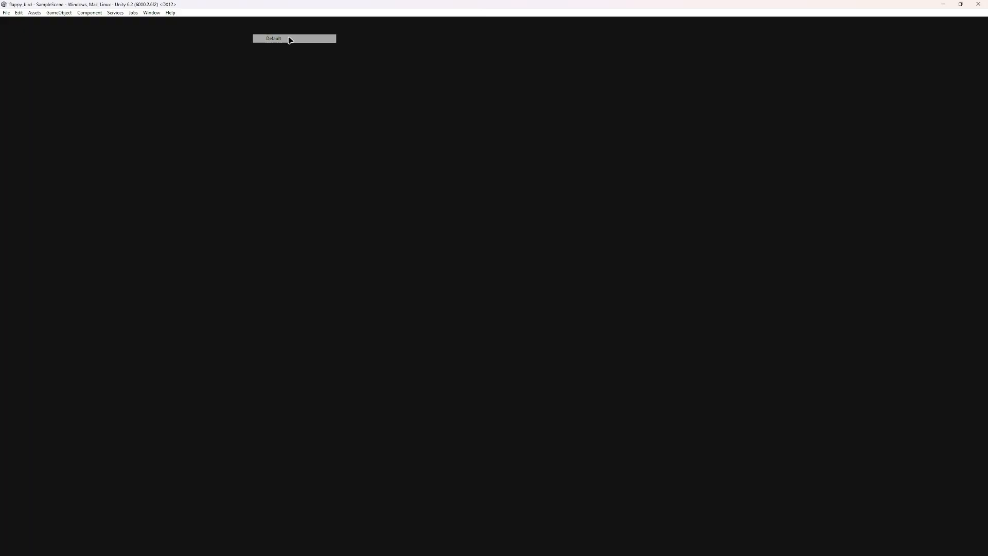
left_click(154, 13)
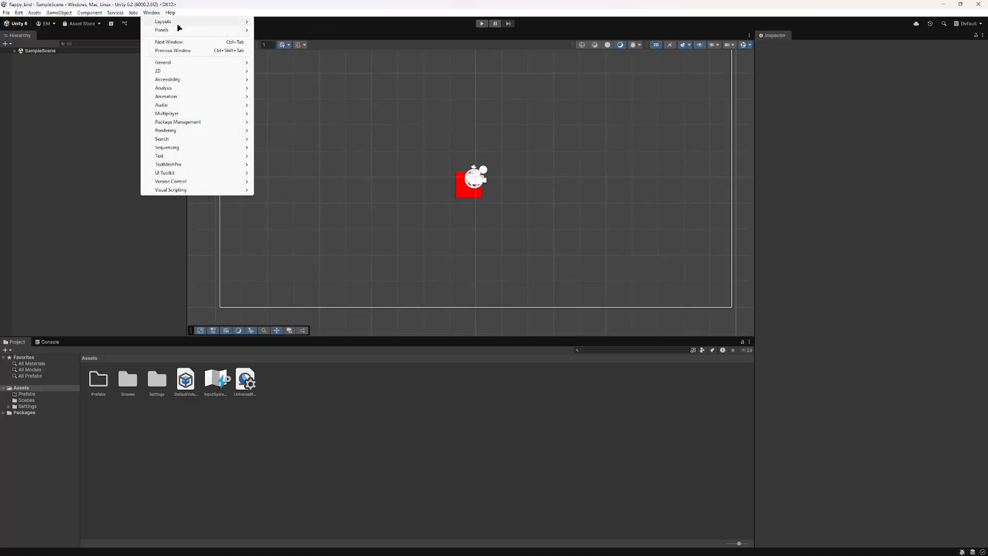
mouse_move(180, 22)
left_click(289, 46)
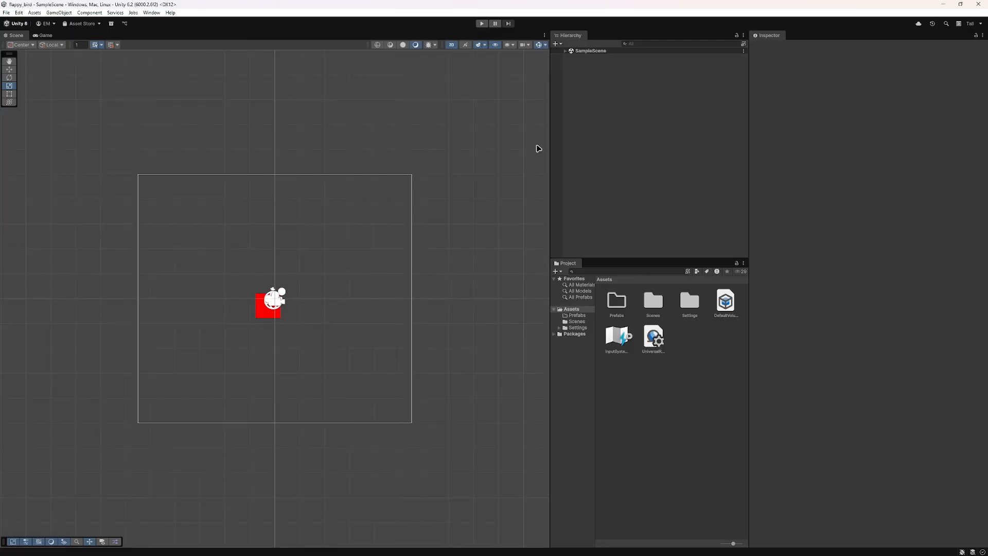
Step: Apply the Wide editor layout and widen the Inspector panel to cover about two thirds of the window
left_click(152, 13)
mouse_move(180, 21)
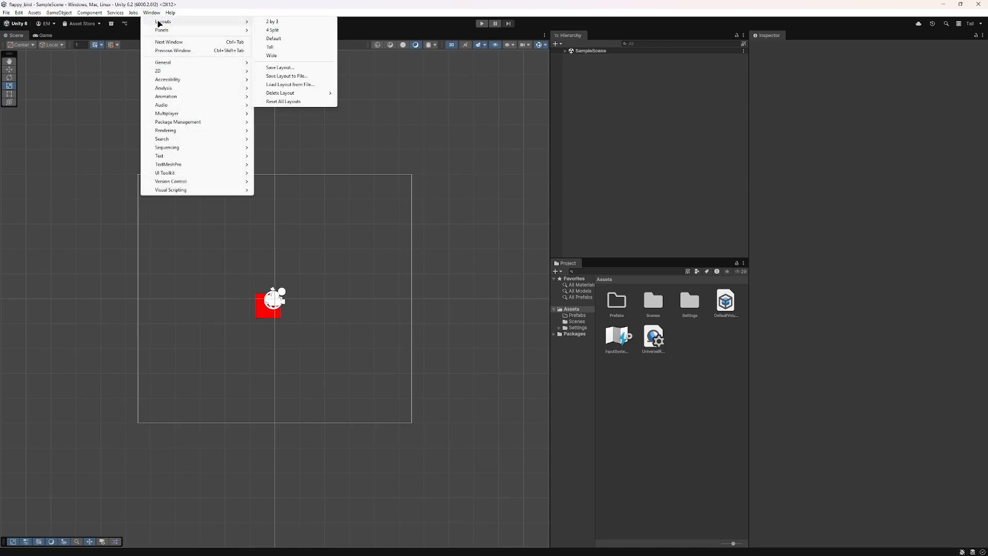
left_click(280, 56)
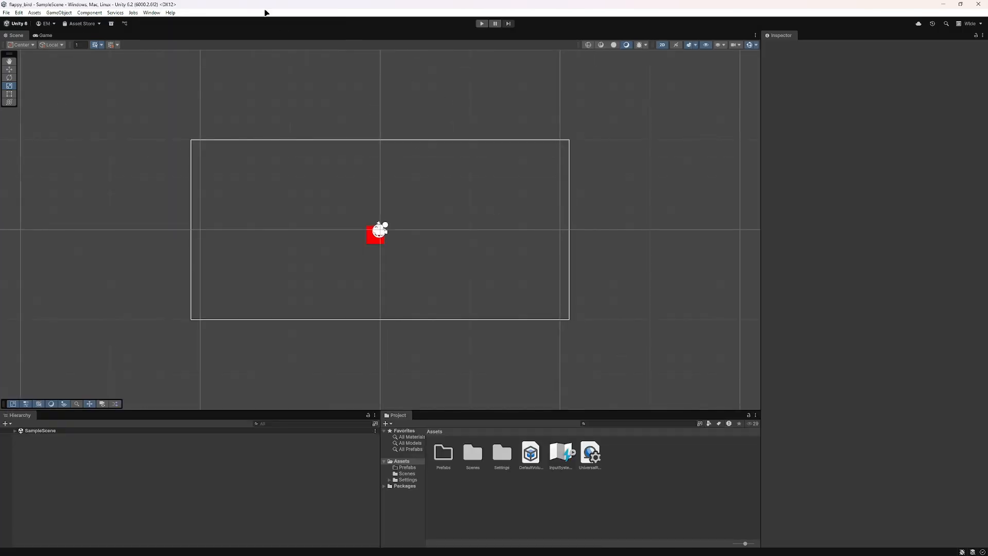
left_click(155, 12)
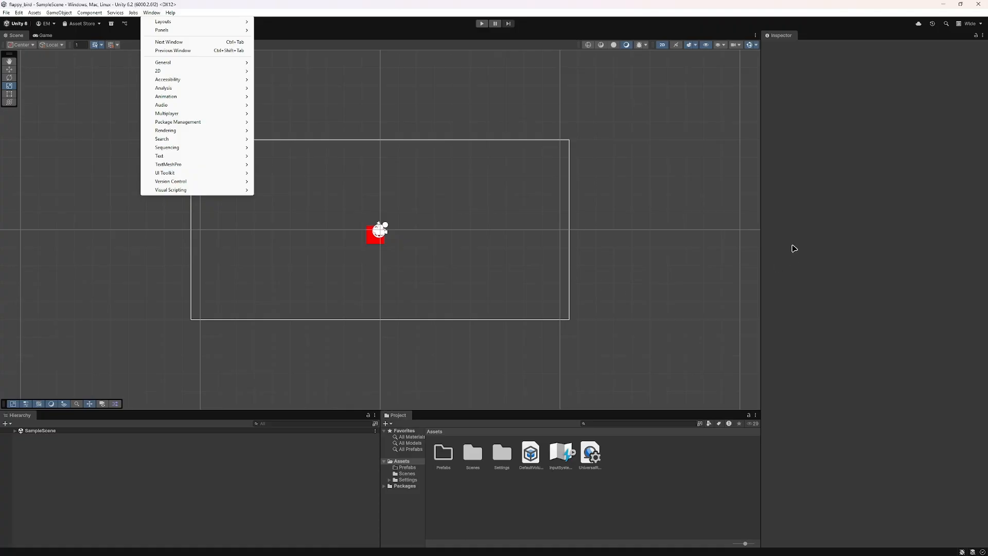
left_click(762, 264)
left_click_drag(761, 260, 312, 238)
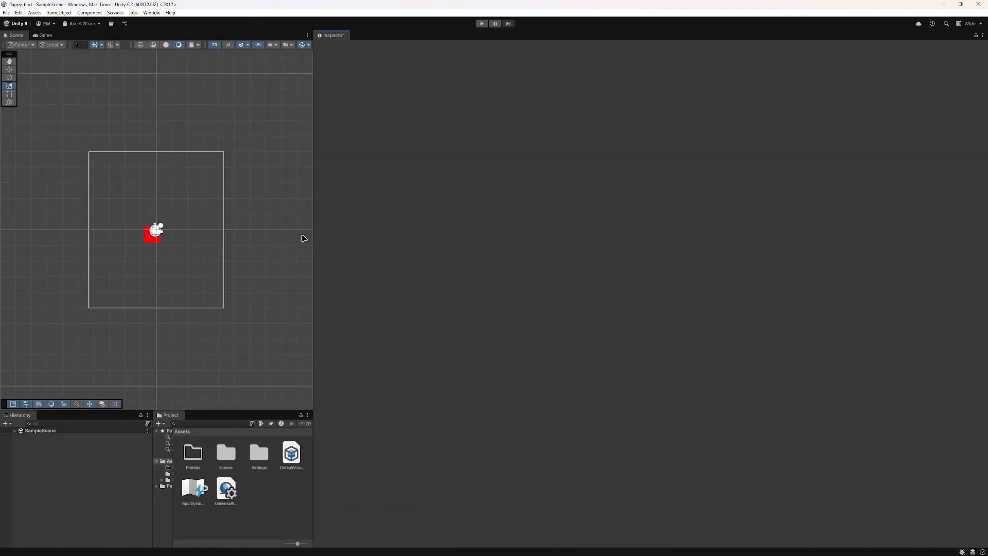
Step: Reset the editor's panel arrangement to the Default layout
left_click(153, 13)
mouse_move(164, 23)
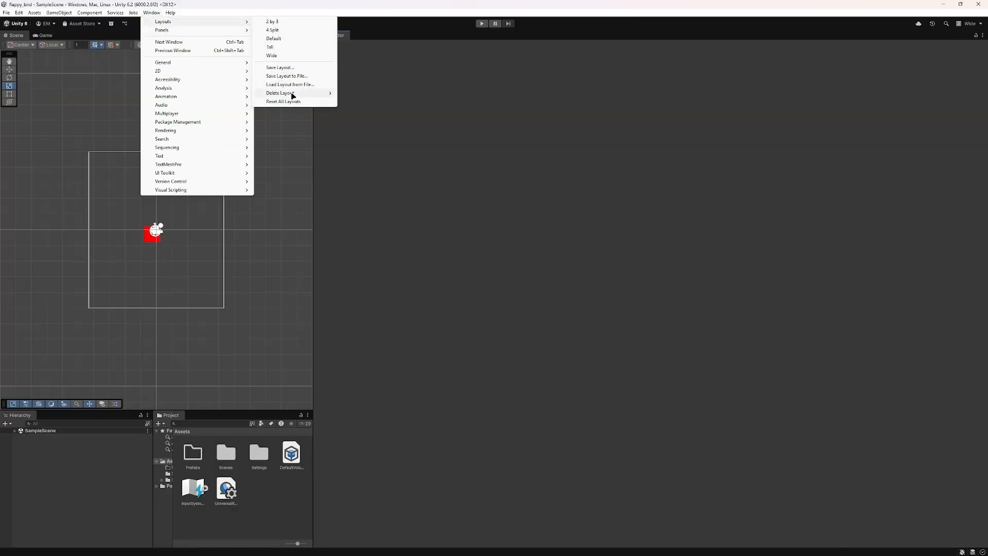
left_click(273, 38)
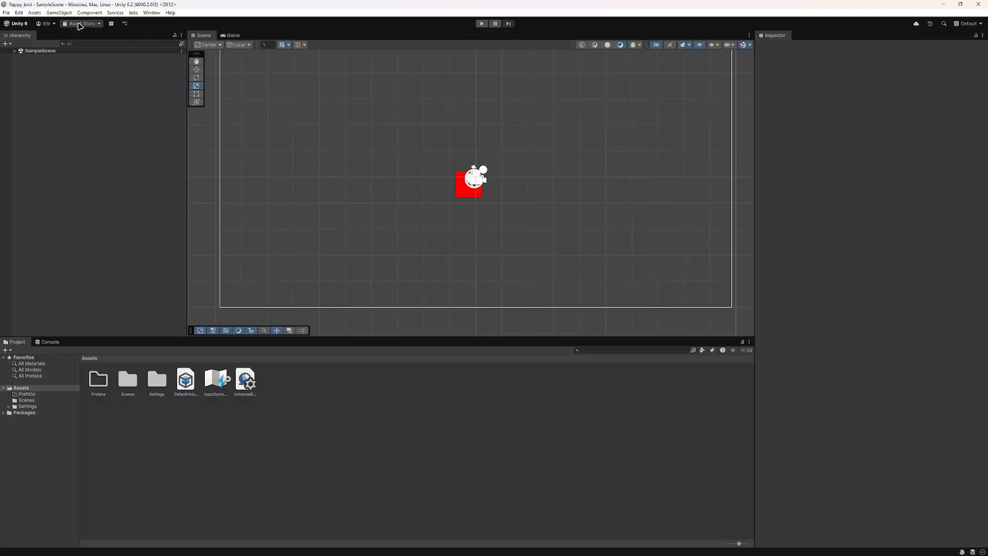
left_click(4, 14)
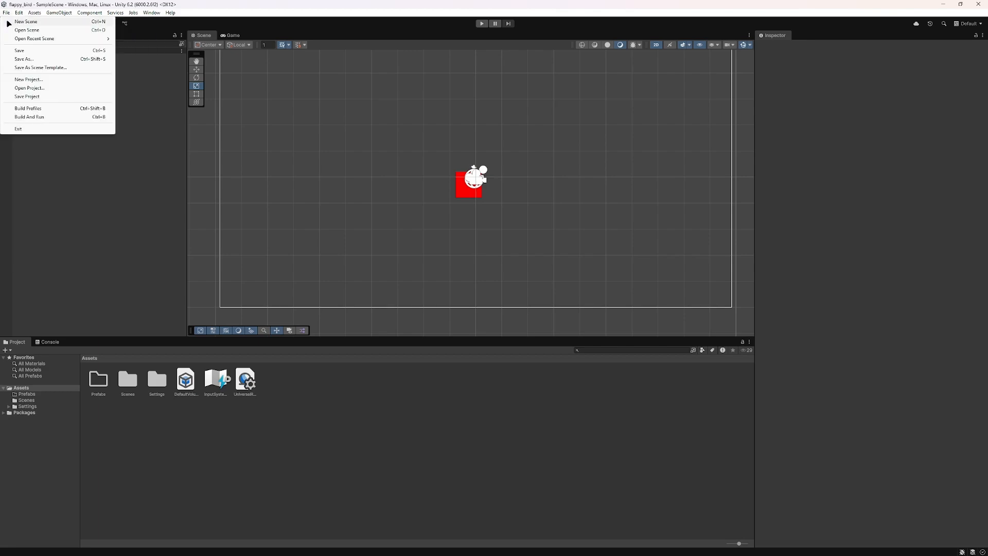
mouse_move(16, 14)
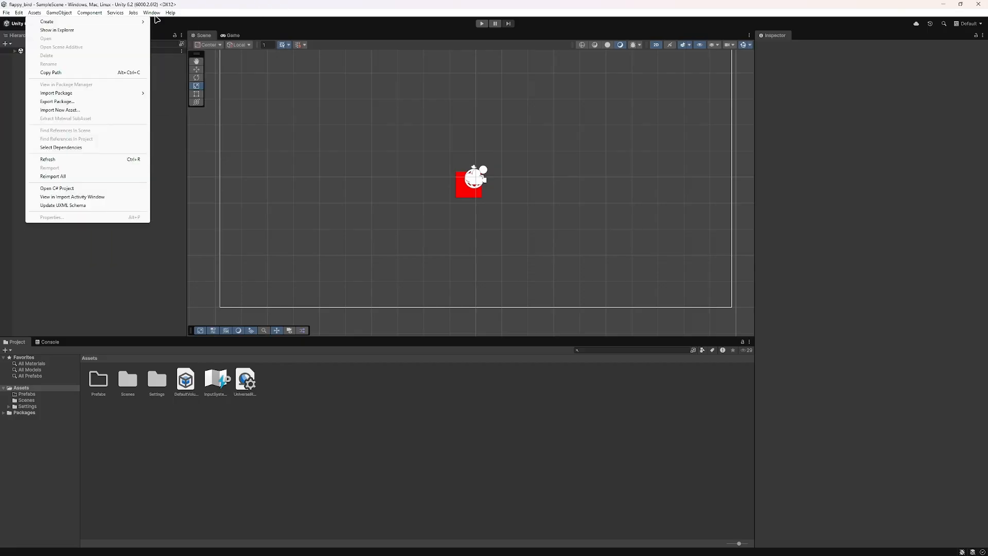
left_click(105, 275)
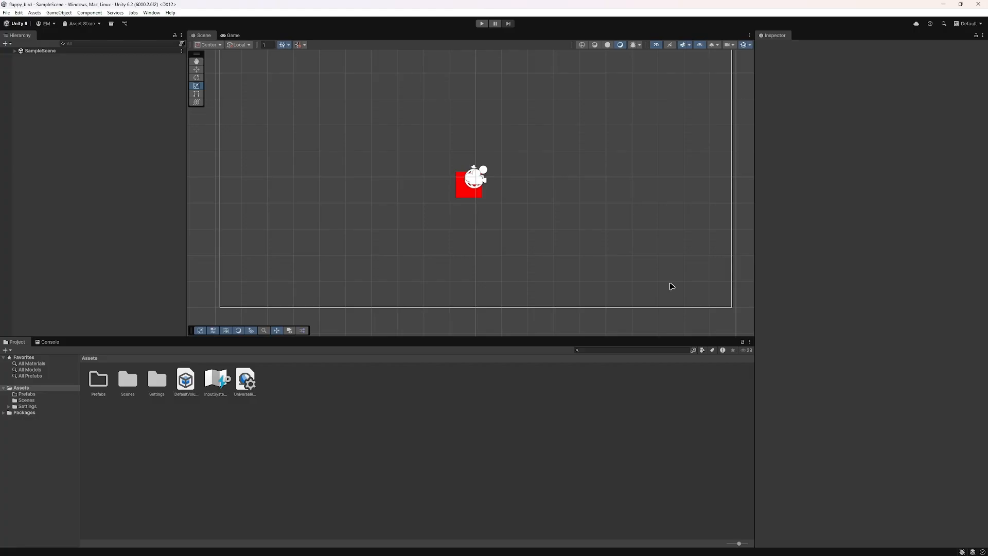
Step: Examine the red square and the camera frame in the Scene view at different zoom levels and view positions
scroll(389, 214, "down", 3)
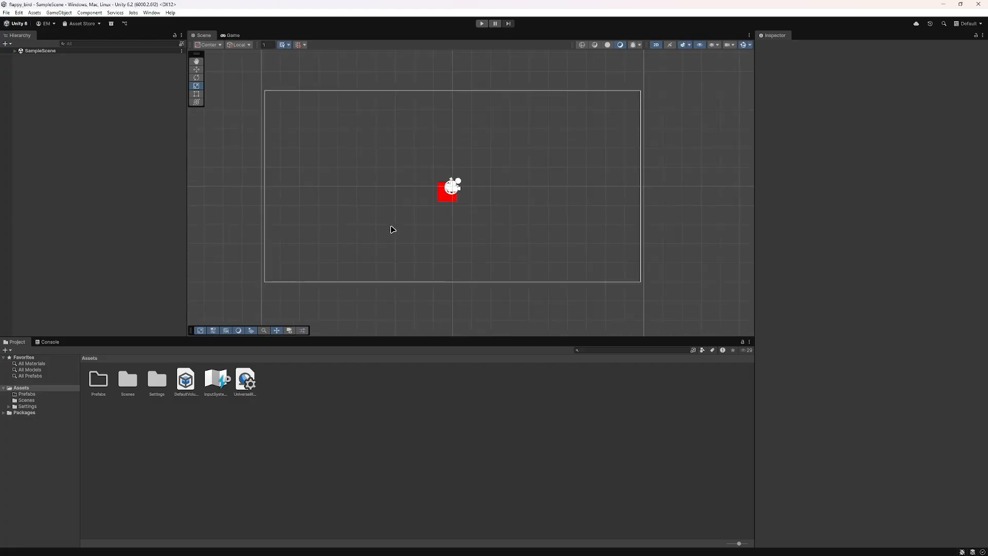
middle_click_drag(393, 229, 424, 231)
scroll(418, 231, "up", 5)
scroll(397, 227, "down", 5)
scroll(426, 243, "down", 2)
scroll(397, 251, "down", 1)
scroll(412, 242, "down", 1)
scroll(415, 256, "up", 1)
scroll(415, 256, "up", 1)
scroll(424, 231, "down", 1)
scroll(441, 269, "up", 2)
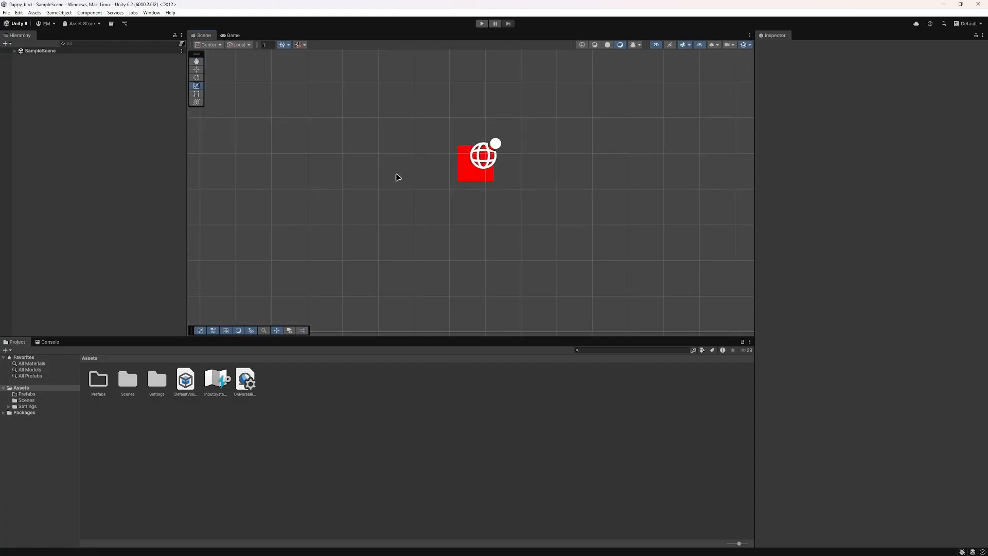
scroll(425, 172, "down", 2)
scroll(450, 193, "down", 3)
middle_click_drag(455, 199, 471, 234)
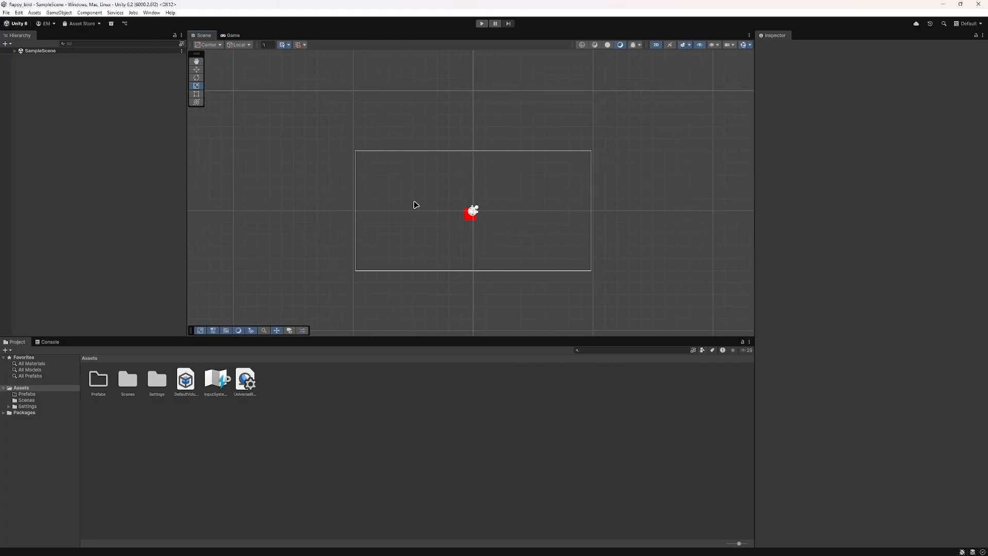
middle_click_drag(406, 221, 571, 224)
scroll(599, 258, "up", 2)
scroll(600, 258, "down", 1)
scroll(512, 207, "up", 3)
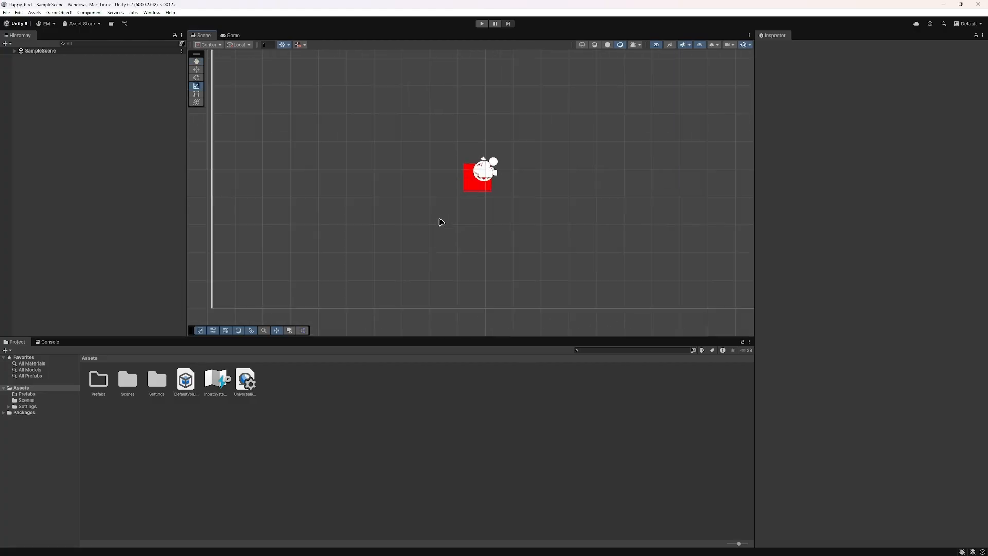
scroll(435, 221, "down", 2)
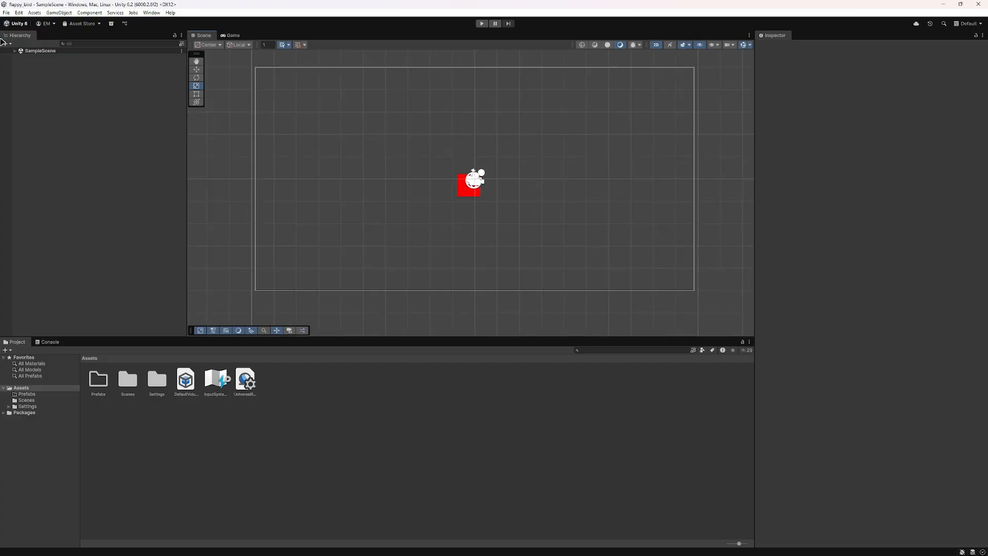
scroll(414, 180, "down", 3)
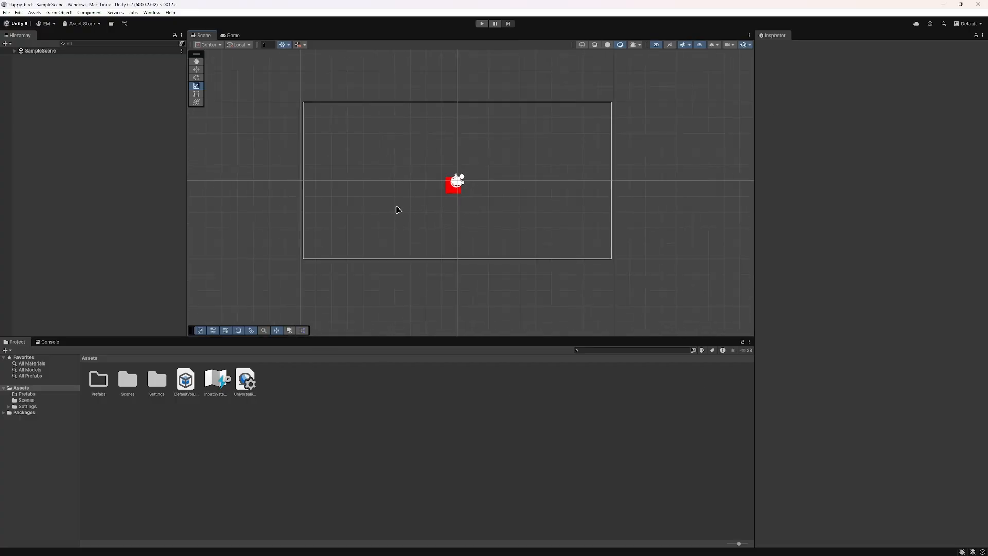